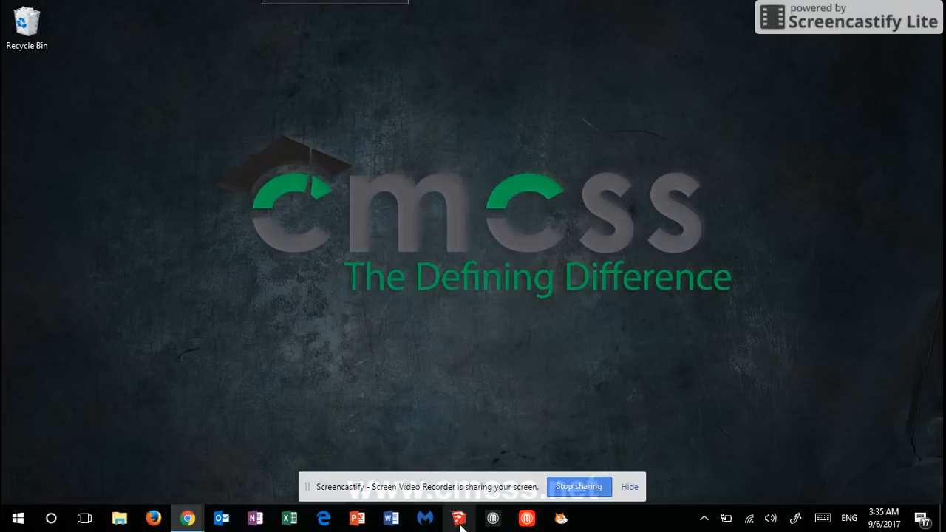
Search the computer for SketchUp, launch the desktop app, and dismiss the Game bar notification over its welcome window
left_click(52, 519)
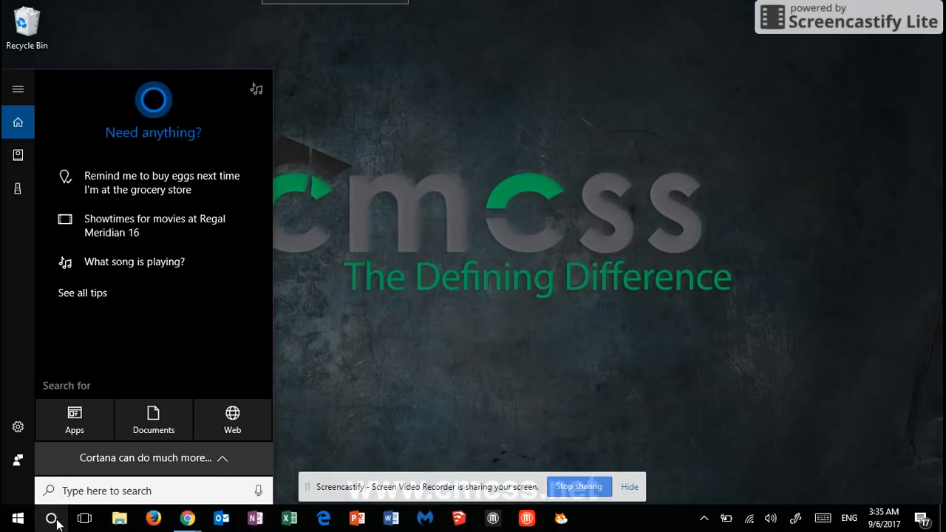
type("sk")
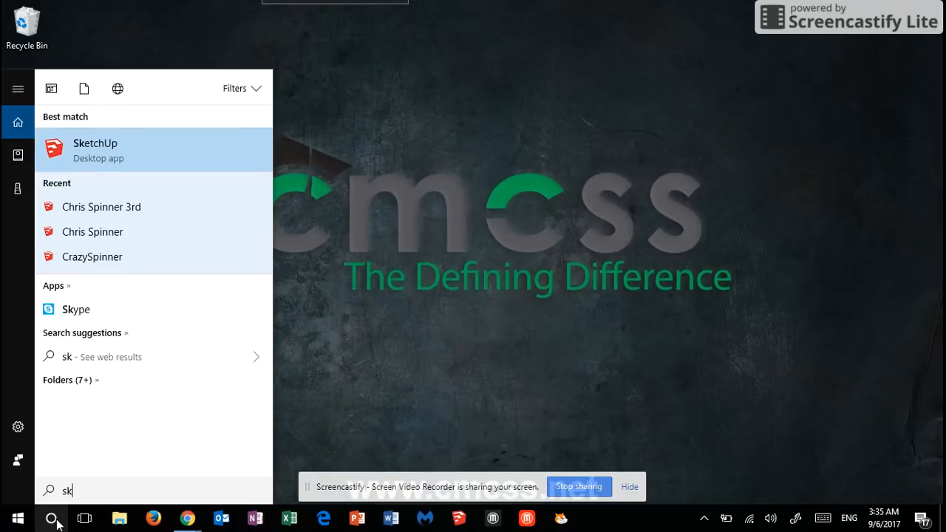
type("t")
key("BackSpace")
type("e")
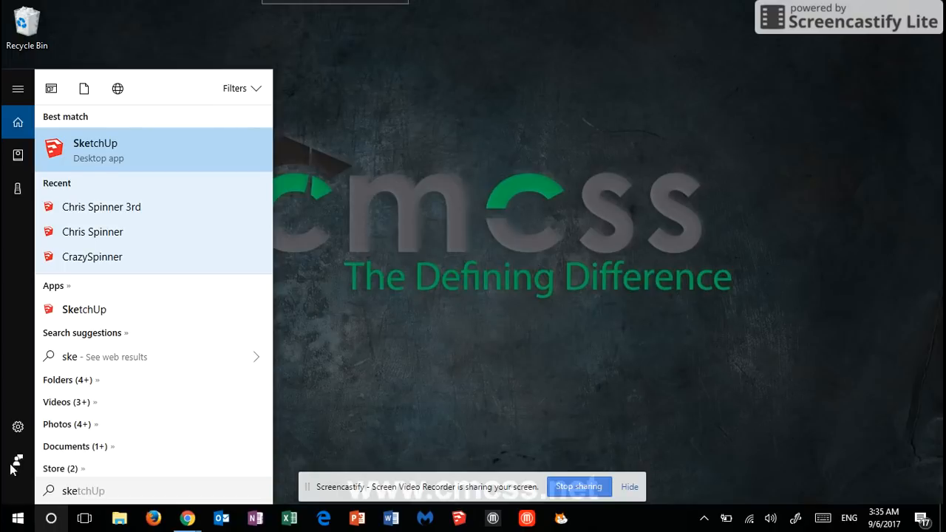
left_click(62, 161)
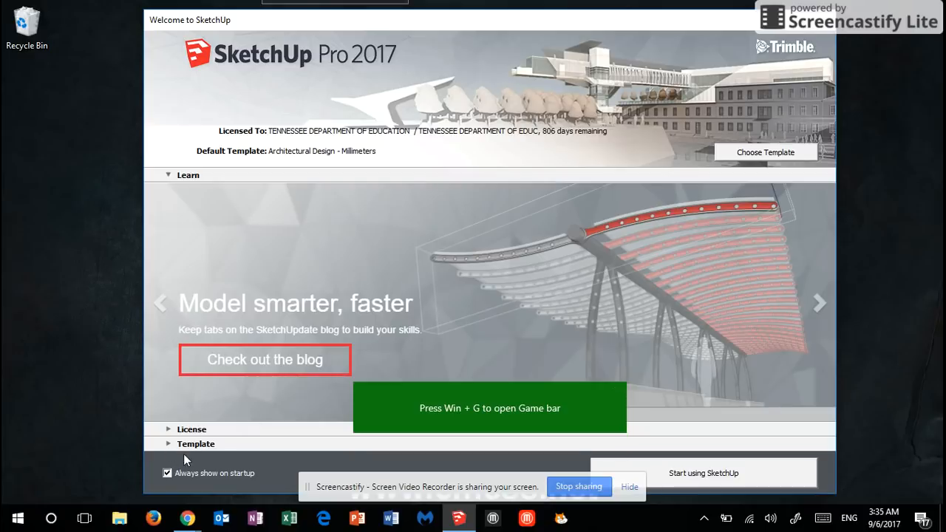
left_click(618, 390)
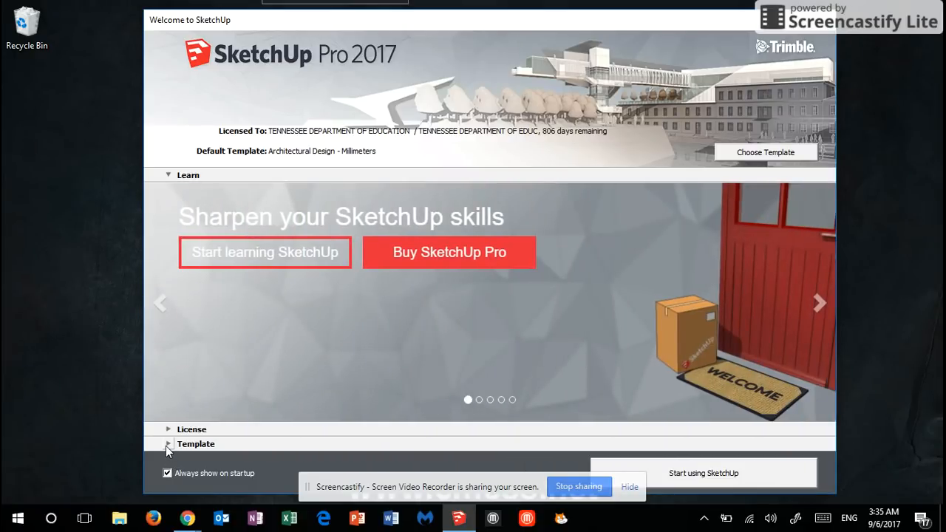
Browse the available templates and start a new model with the Architectural Design - Millimeters template
left_click(167, 444)
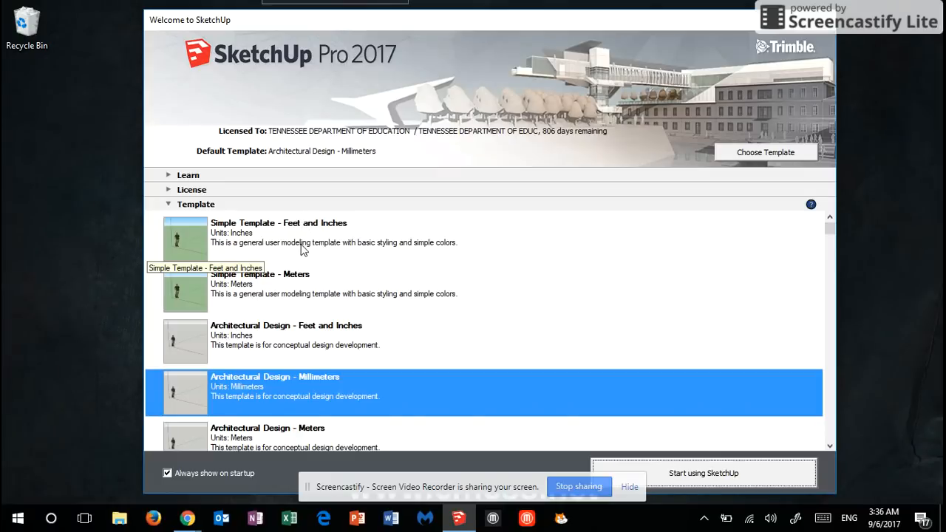
scroll(301, 249, "down", 7)
scroll(302, 266, "down", 5)
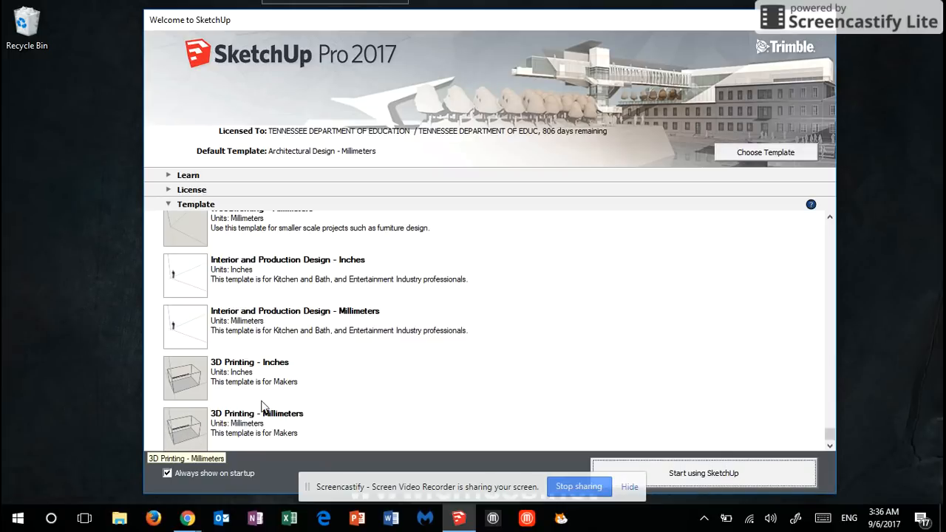
scroll(265, 402, "up", 3)
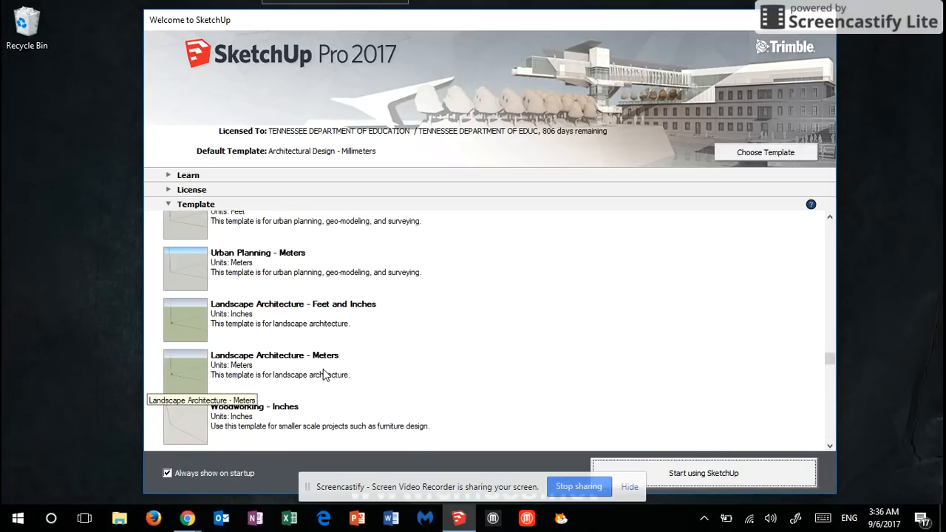
scroll(323, 369, "up", 2)
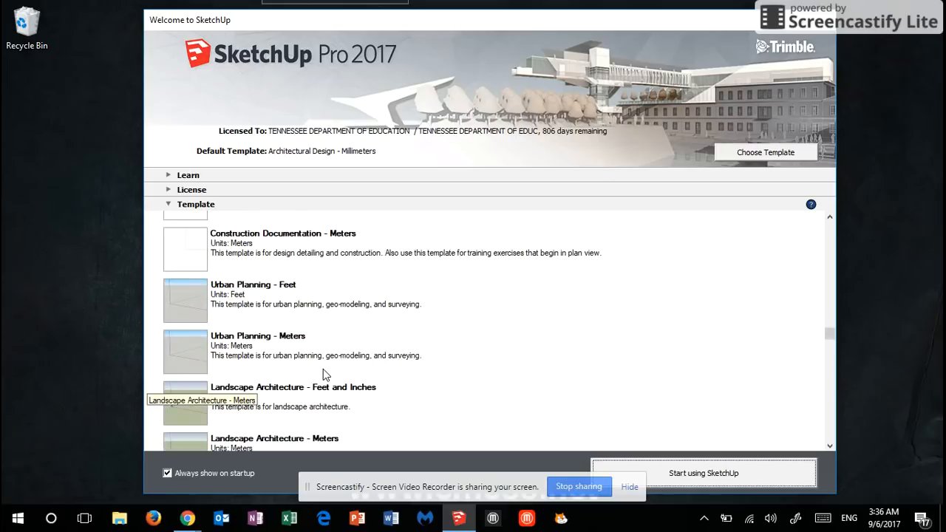
scroll(323, 374, "up", 2)
scroll(323, 369, "up", 7)
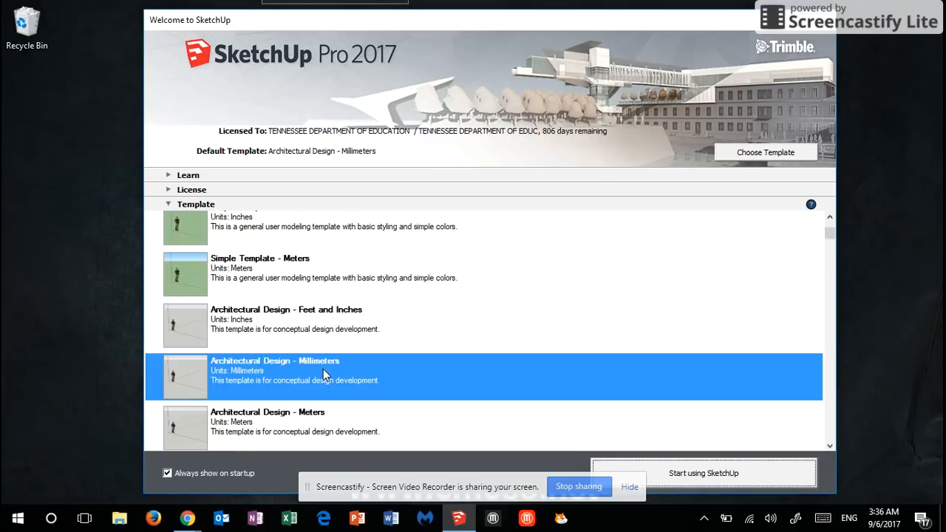
scroll(323, 373, "down", 2)
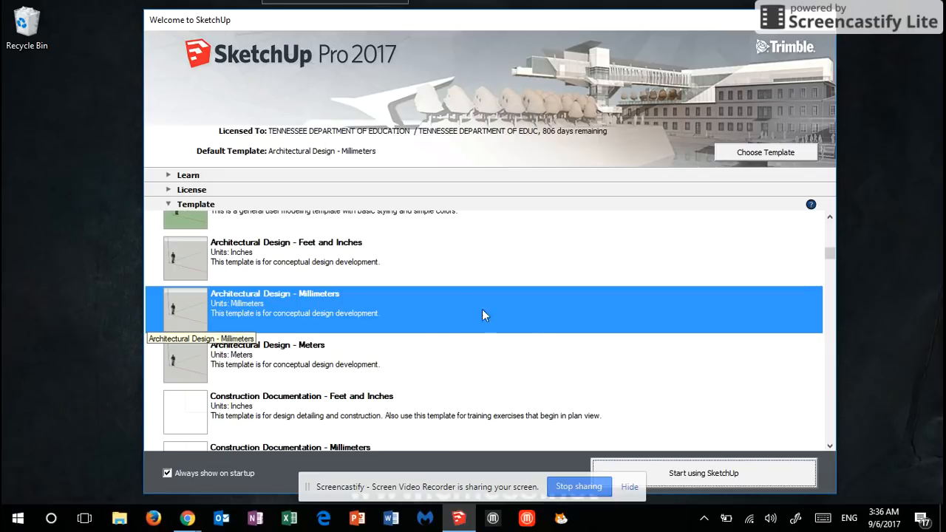
left_click(709, 479)
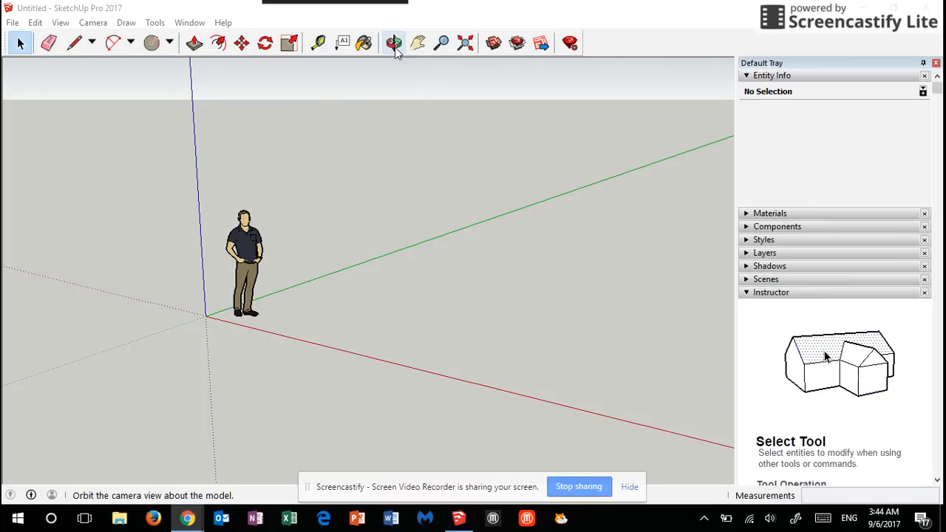
Orbit the camera until the red axis runs nearly horizontal and pan the standing figure to the middle of the view
left_click(394, 44)
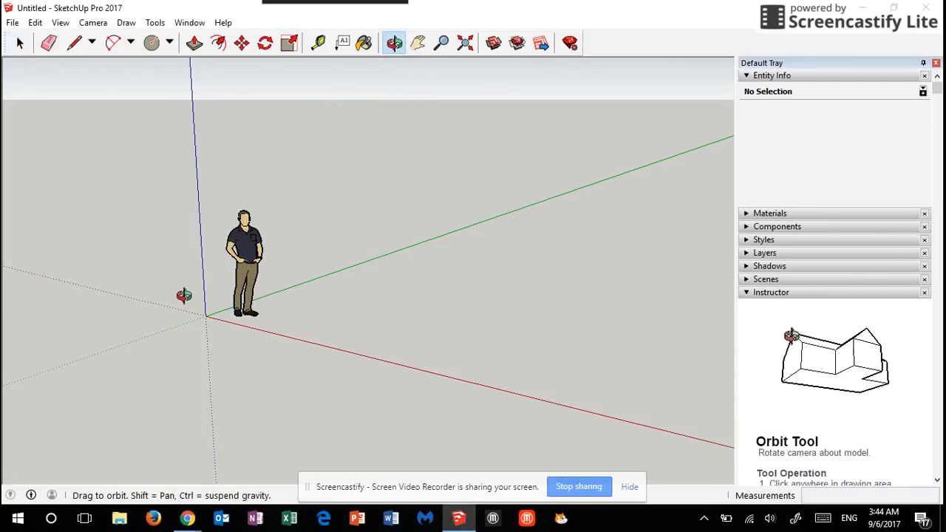
left_click_drag(184, 295, 328, 277)
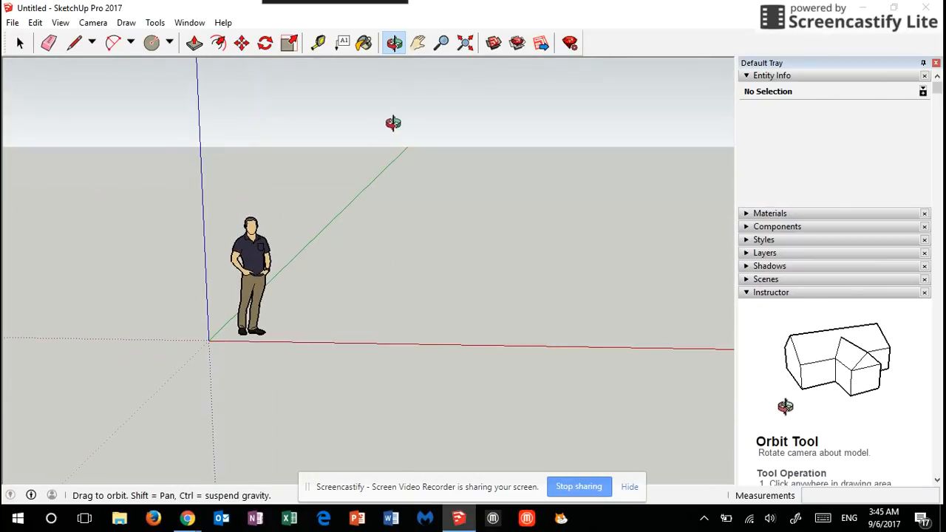
left_click(419, 42)
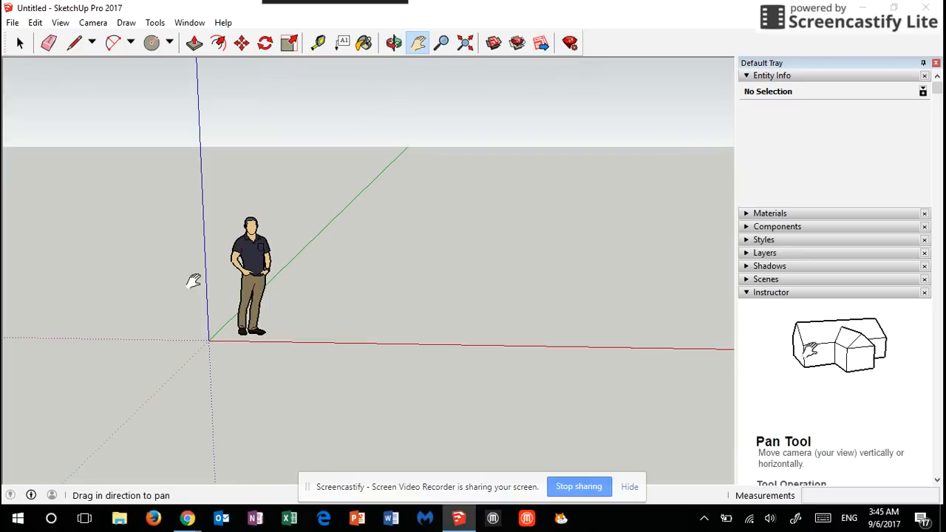
left_click_drag(193, 281, 328, 311)
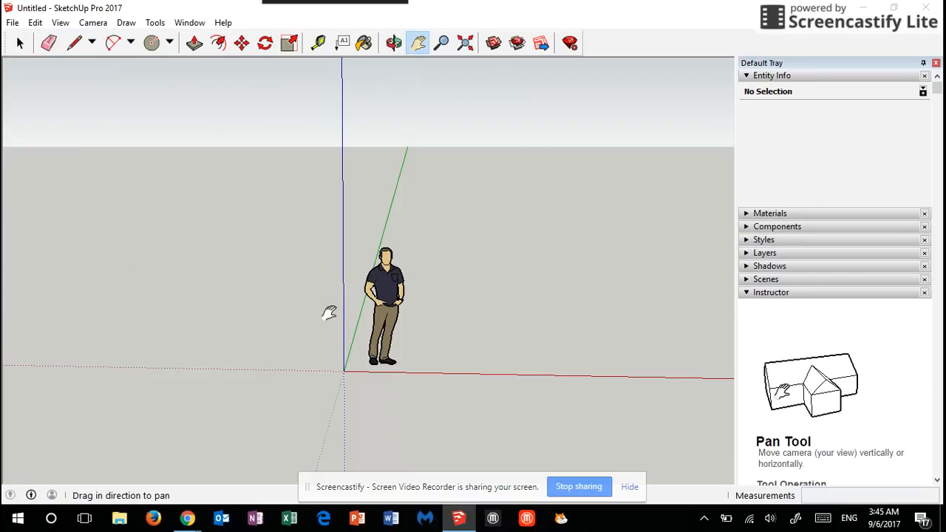
Try the Zoom tool on the standing figure and fit the whole model in the view with Zoom Extents
left_click(443, 45)
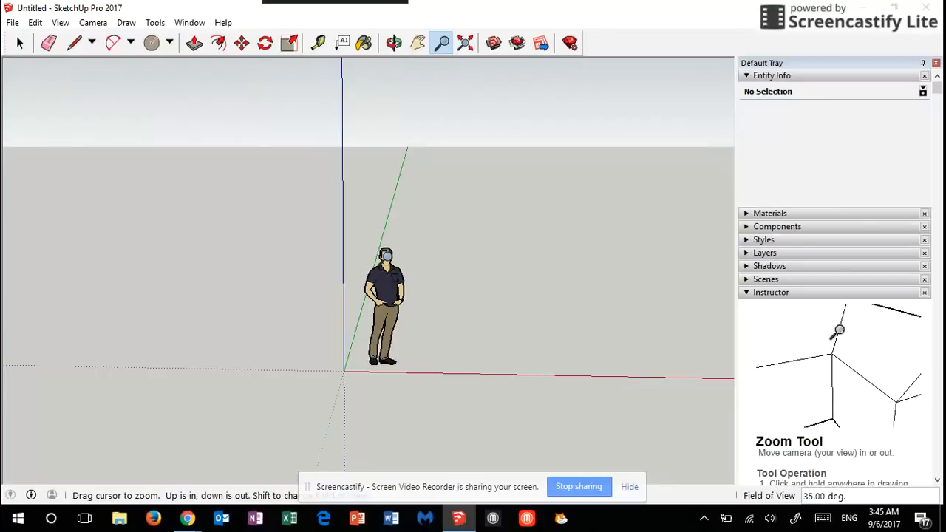
mouse_move(379, 307)
left_mouse_down()
mouse_move(383, 261)
mouse_move(359, 116)
mouse_move(372, 302)
left_mouse_up()
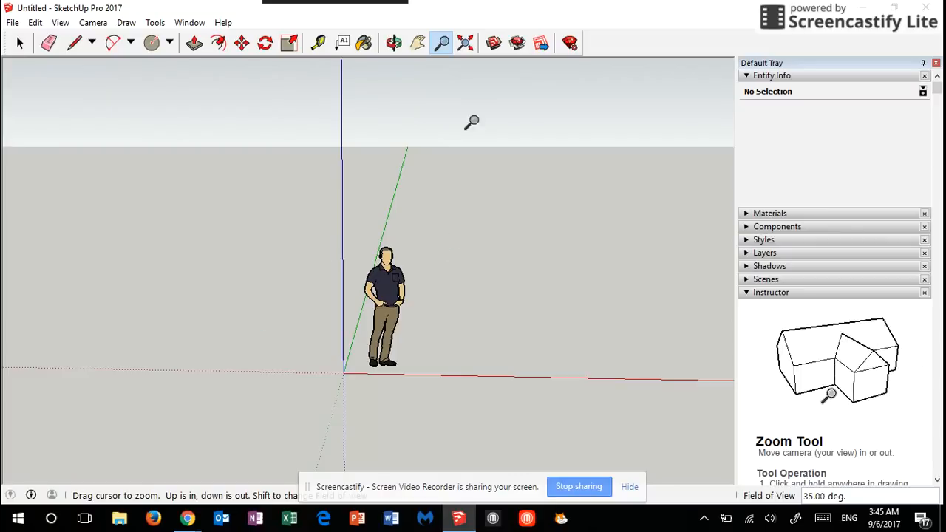
left_click(465, 44)
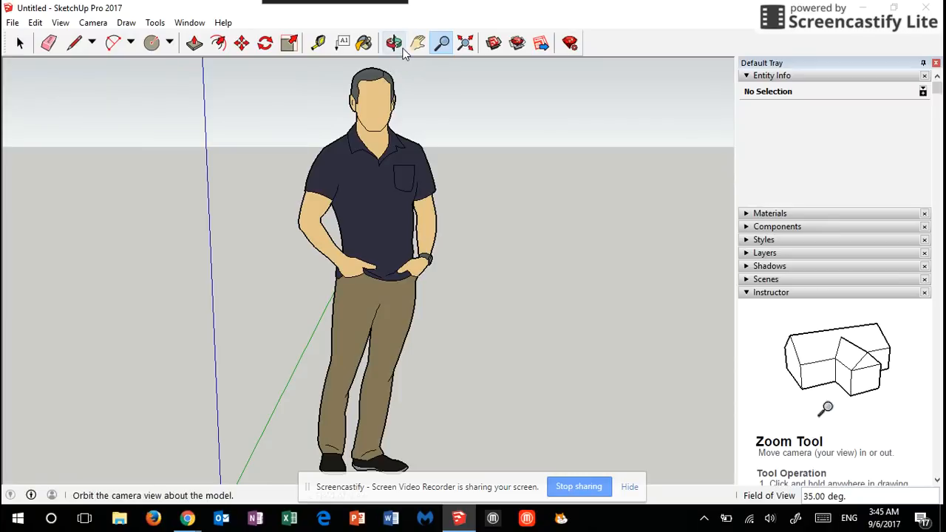
Zoom in and out repeatedly around the blue axis, the standing figure and the empty area beside it
left_click(74, 42)
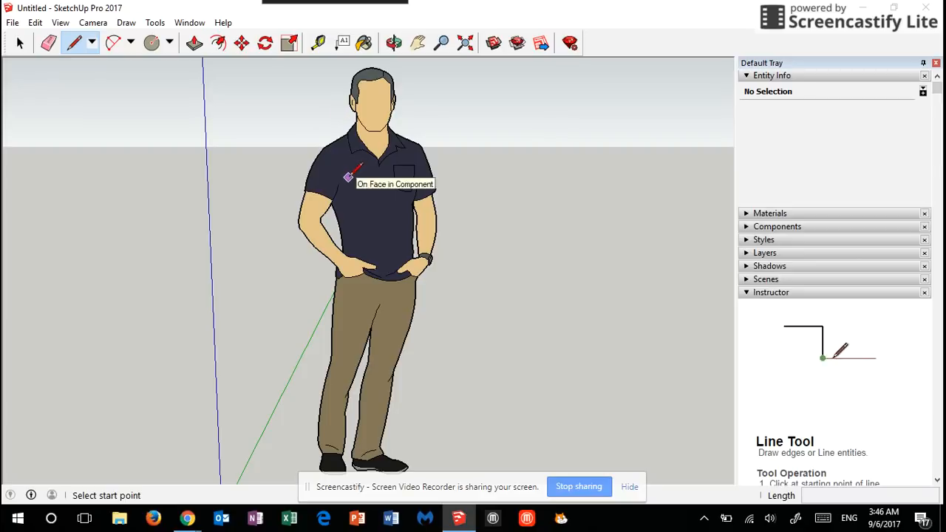
left_click(443, 49)
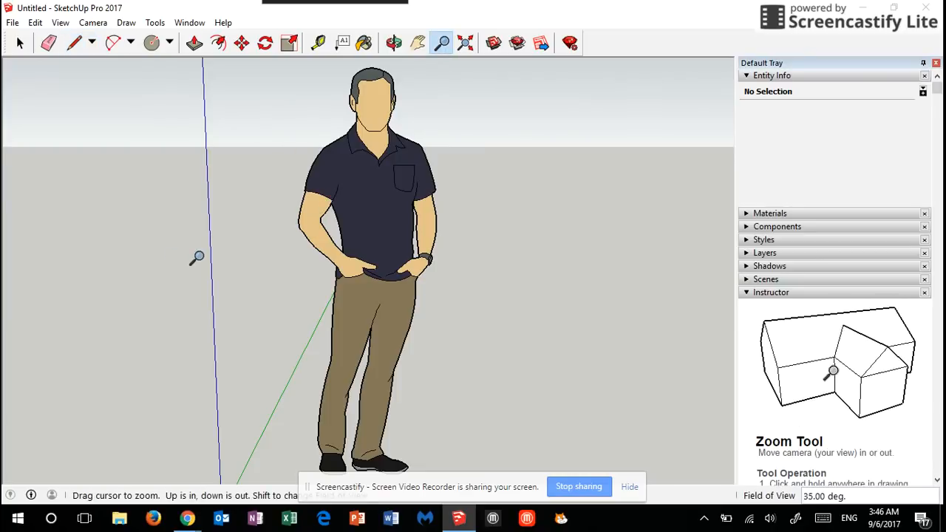
scroll(210, 256, "down", 3)
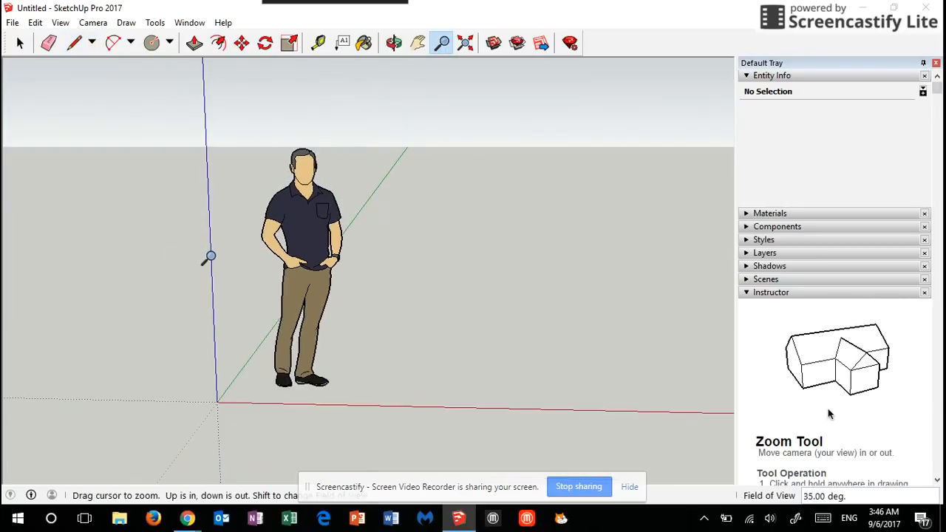
scroll(210, 257, "up", 3)
scroll(210, 256, "down", 3)
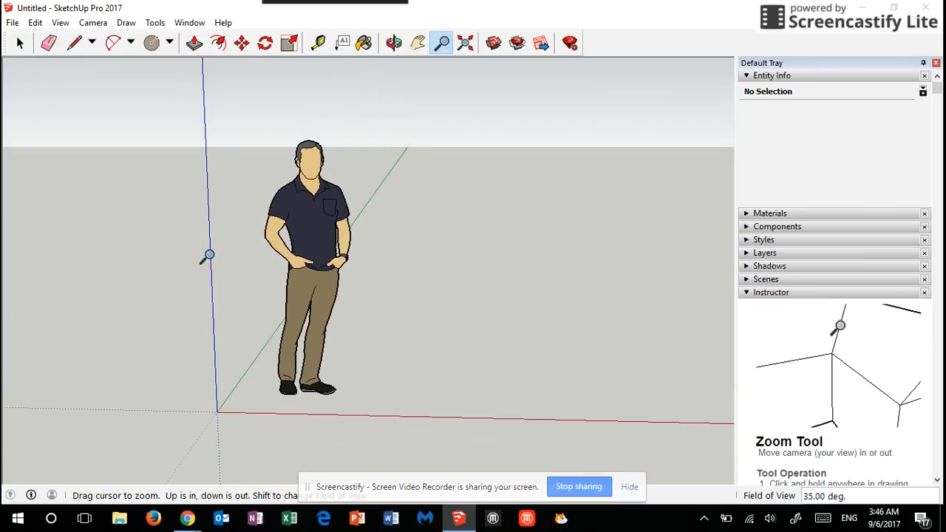
scroll(210, 257, "down", 2)
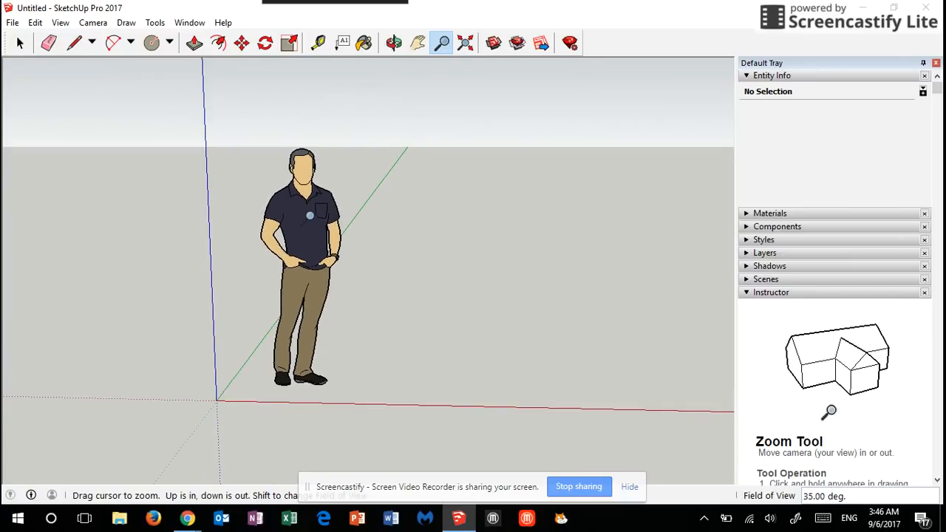
scroll(309, 213, "down", 3)
scroll(309, 213, "up", 3)
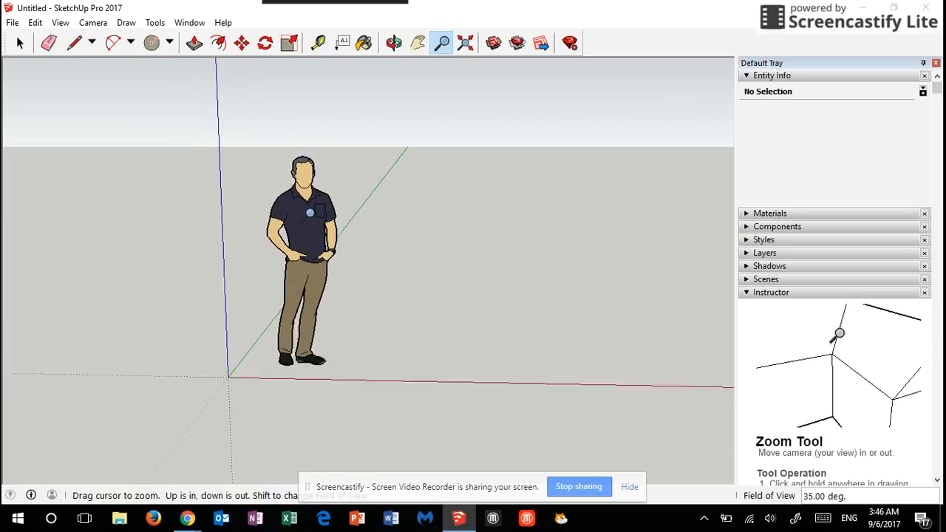
scroll(640, 221, "up", 4)
scroll(640, 222, "down", 3)
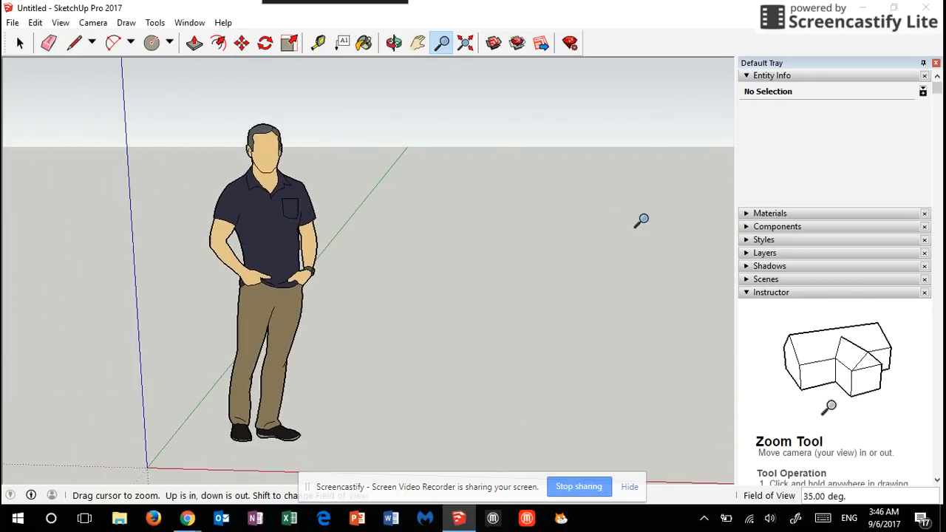
scroll(640, 220, "up", 3)
scroll(640, 220, "down", 3)
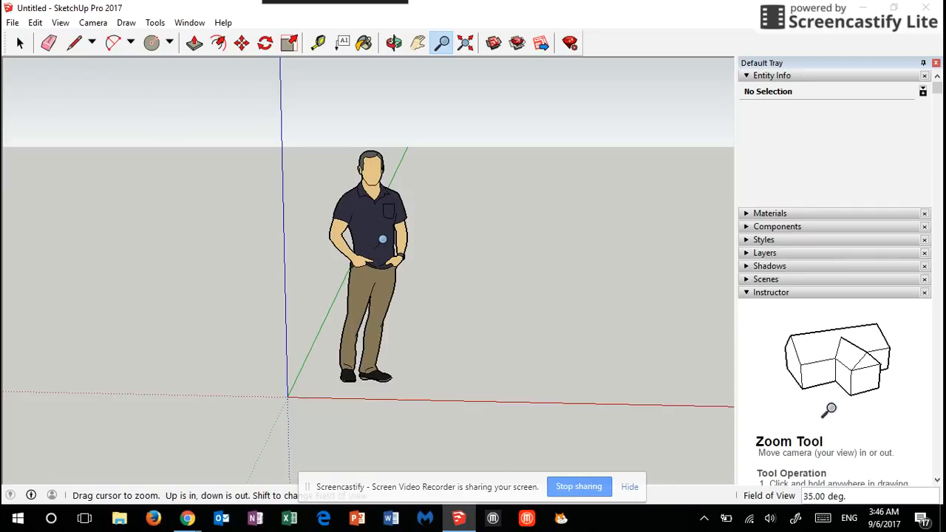
Orbit around the standing figure to a slightly angled view and pan it sideways without leaving the Orbit tool
key("o")
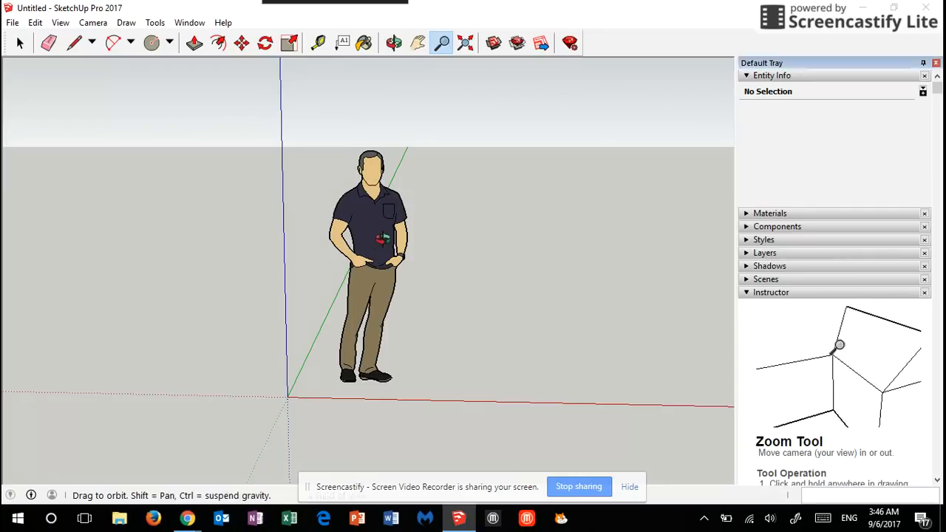
left_click_drag(381, 238, 385, 238)
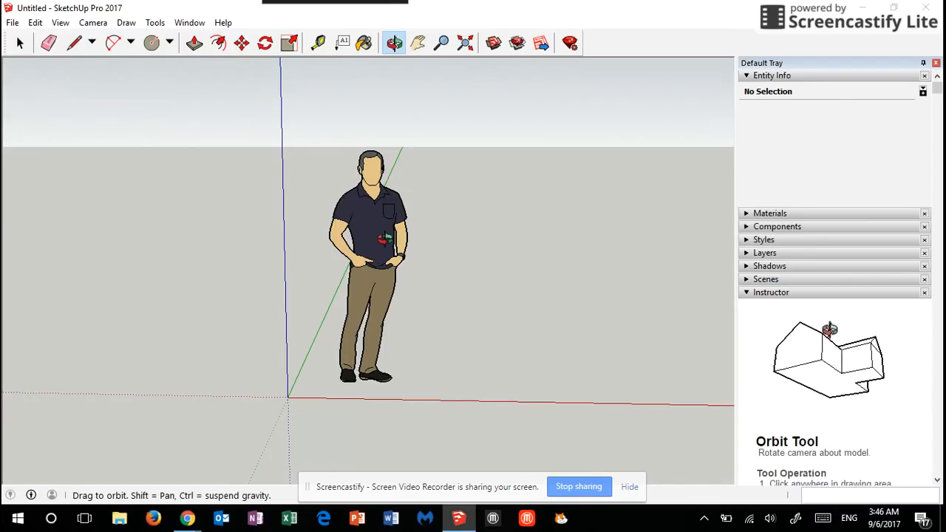
left_click_drag(384, 237, 388, 258)
key("z")
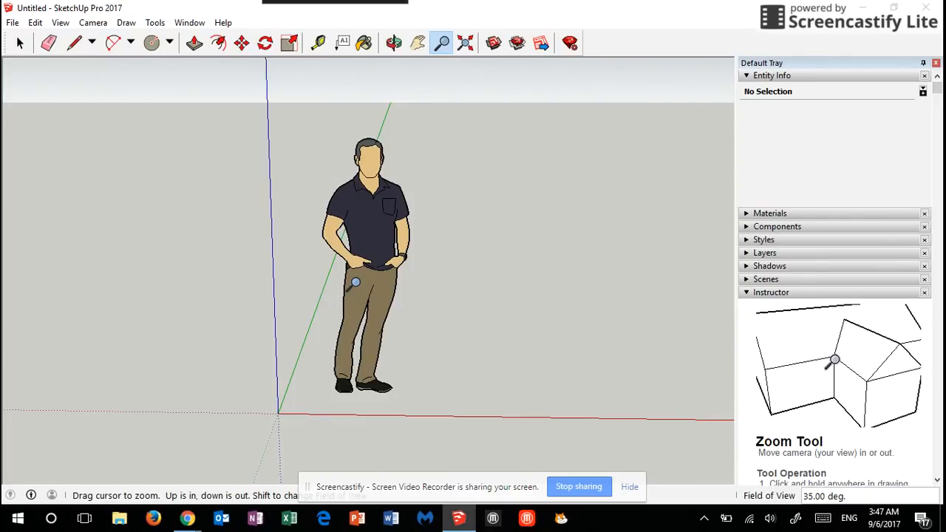
key("o")
left_click_drag(354, 276, 307, 260)
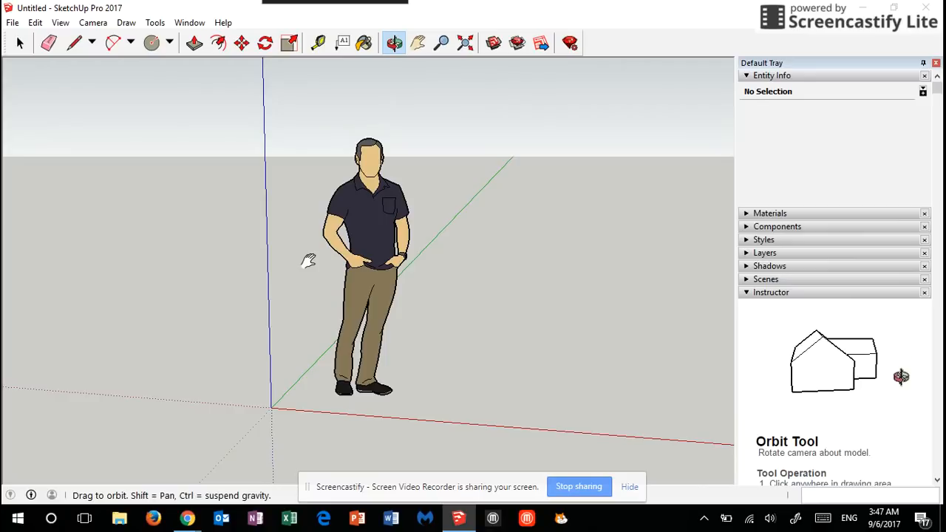
left_click_drag(308, 261, 418, 254, "shift")
key("z")
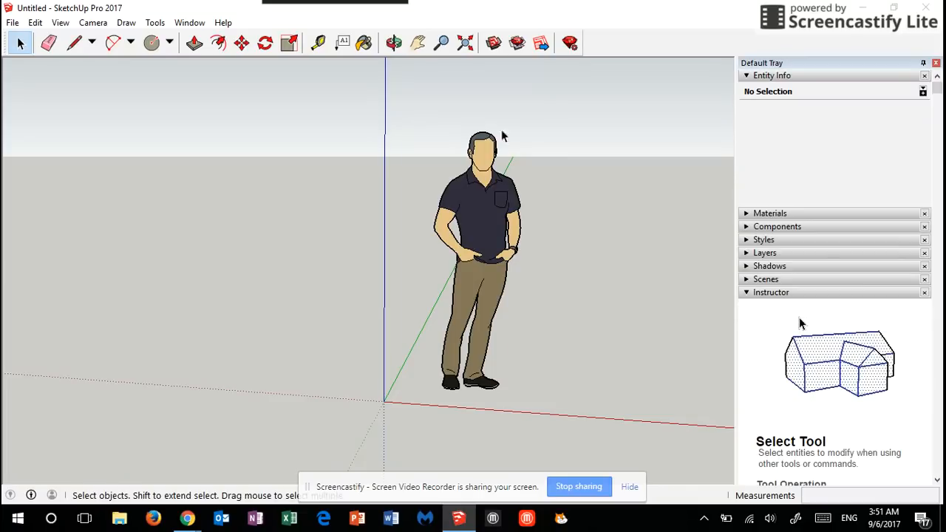
Erase the standing figure with the Eraser, undo the erasure and return to the Select tool
left_click(49, 43)
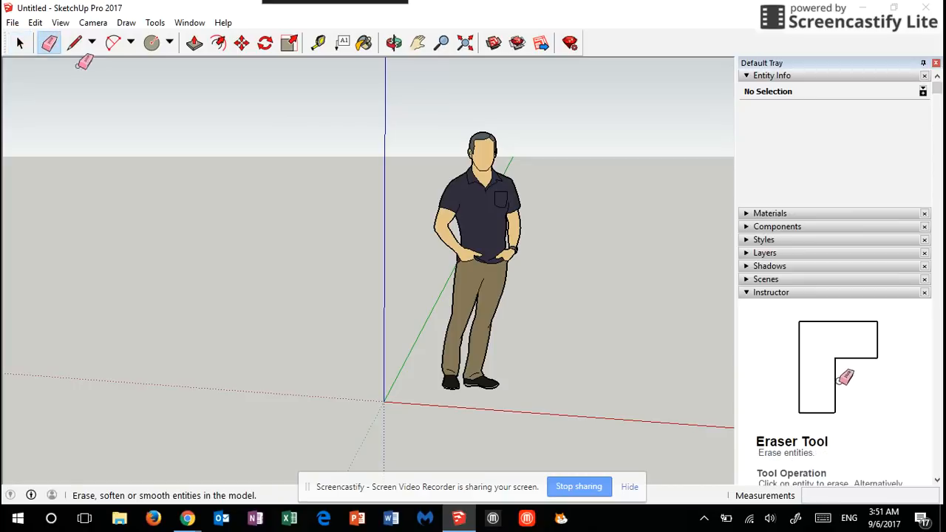
left_click(518, 191)
key("ctrl+z")
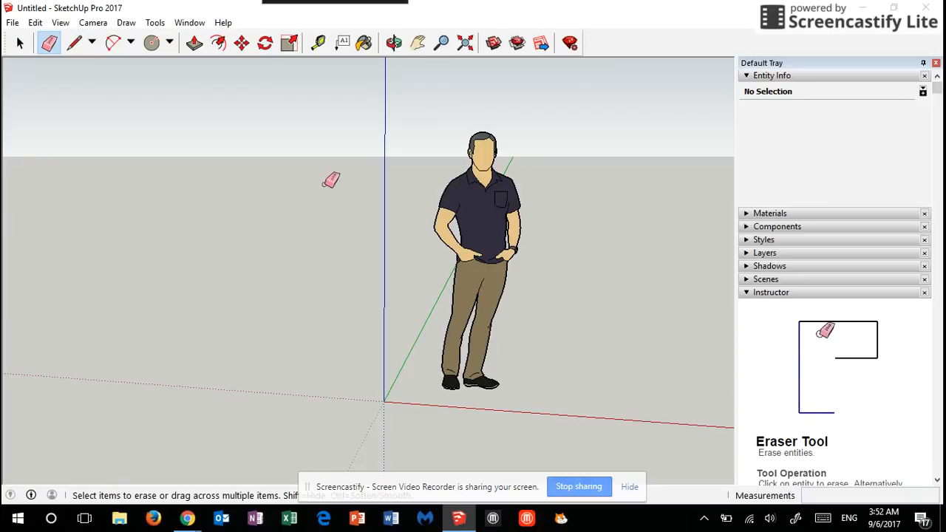
left_click(20, 44)
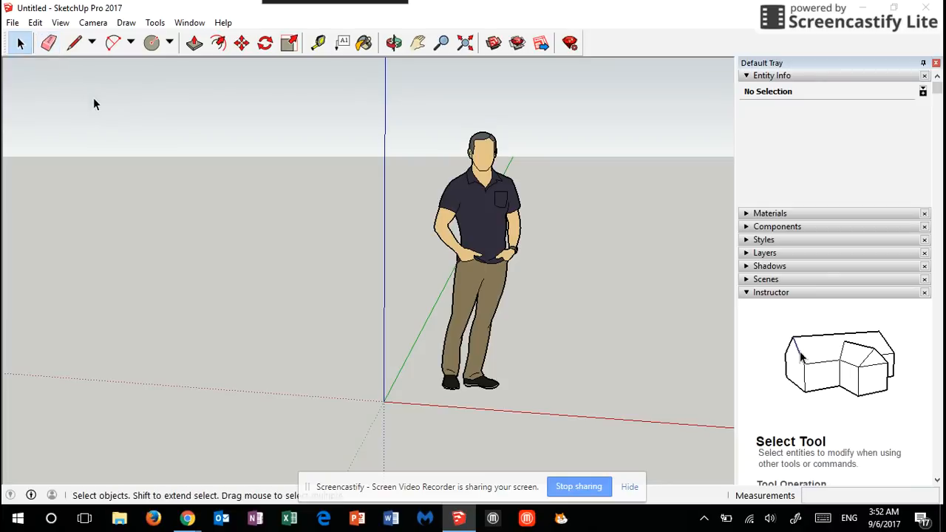
Practise selecting and deselecting the standing figure, and delete it from the model
left_click(515, 190)
left_click(558, 235)
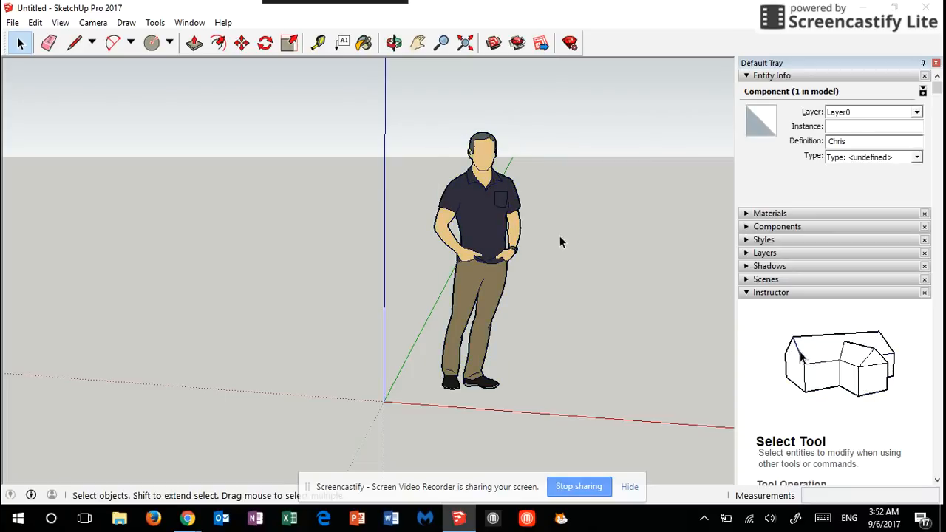
left_click(475, 213)
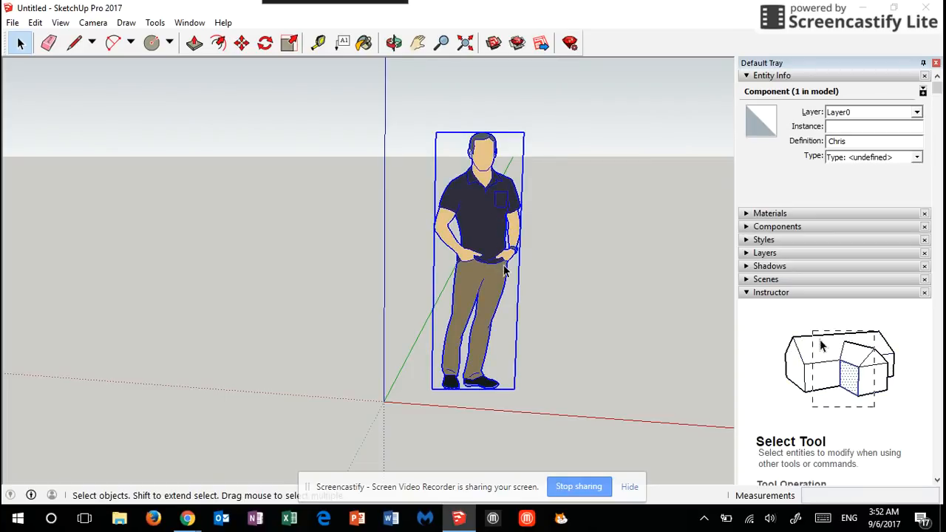
key("Delete")
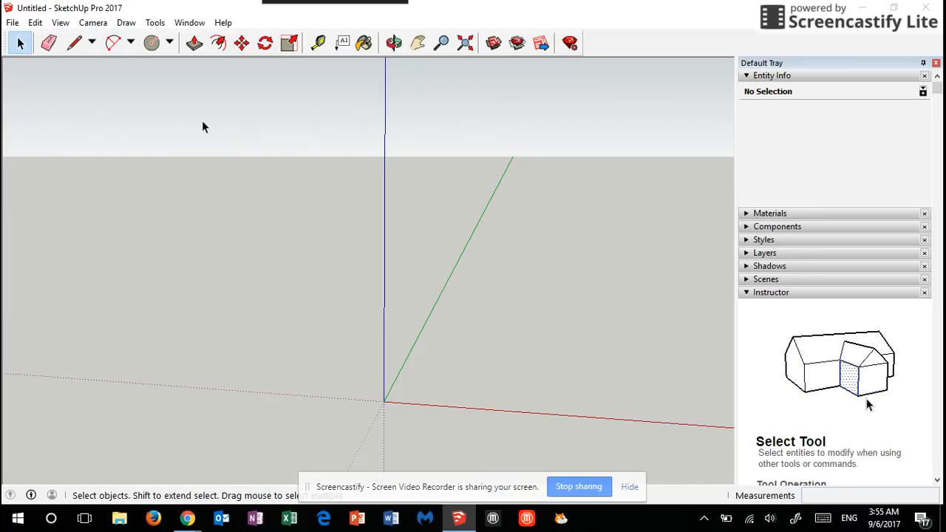
Switch the camera to the standard Top view
left_click(101, 26)
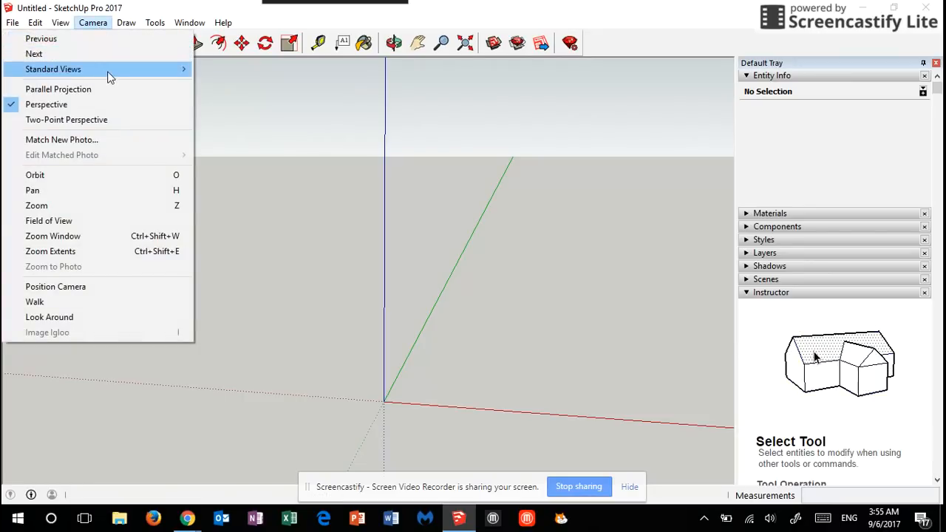
mouse_move(109, 77)
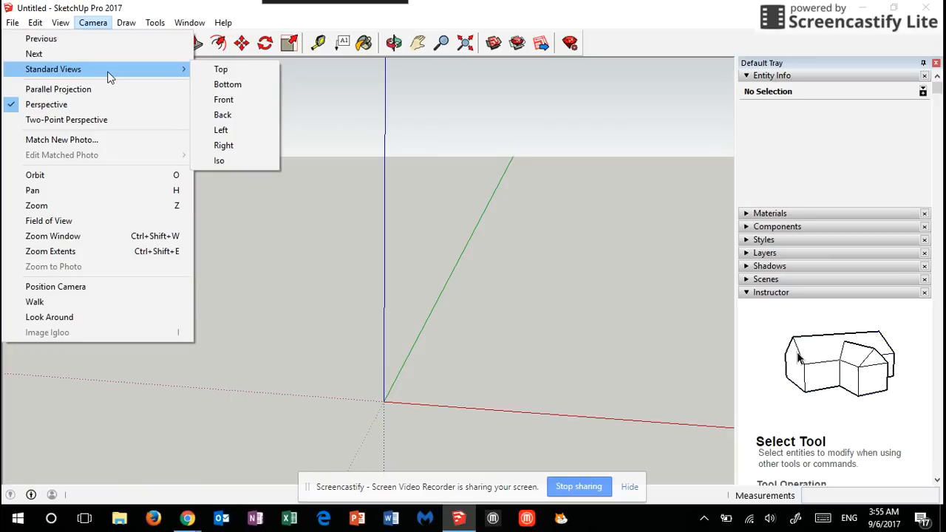
left_click(223, 70)
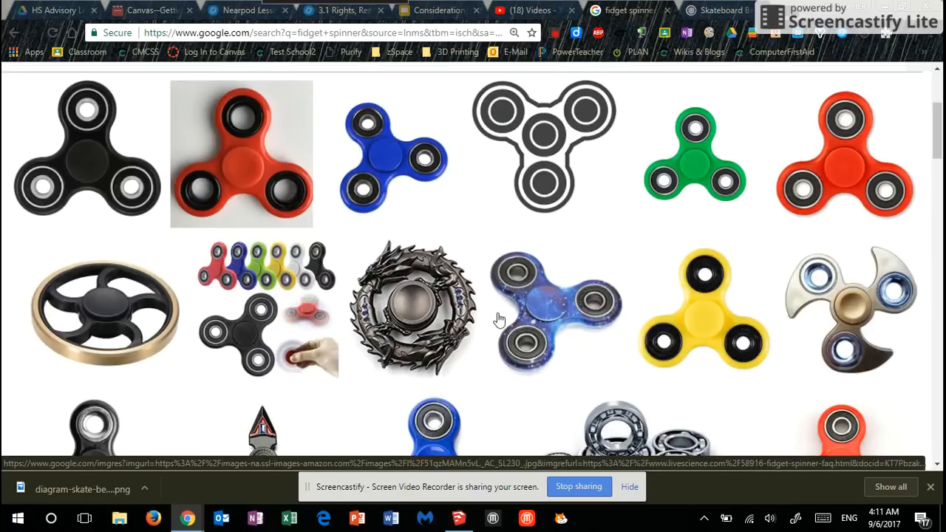
Examine the fidget spinner image results for design shapes and consult the skateboard bearings guide for bearing dimensions
scroll(502, 316, "down", 2)
scroll(508, 316, "down", 1)
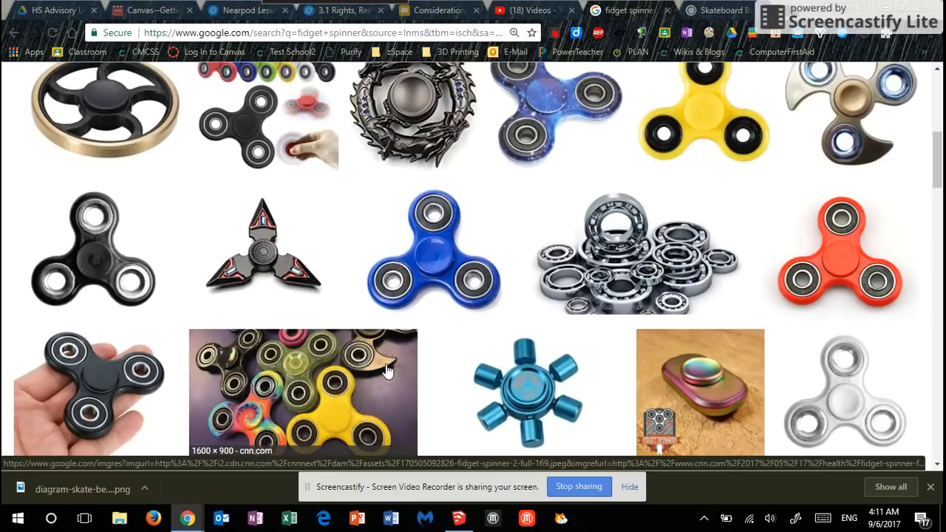
scroll(605, 326, "down", 1)
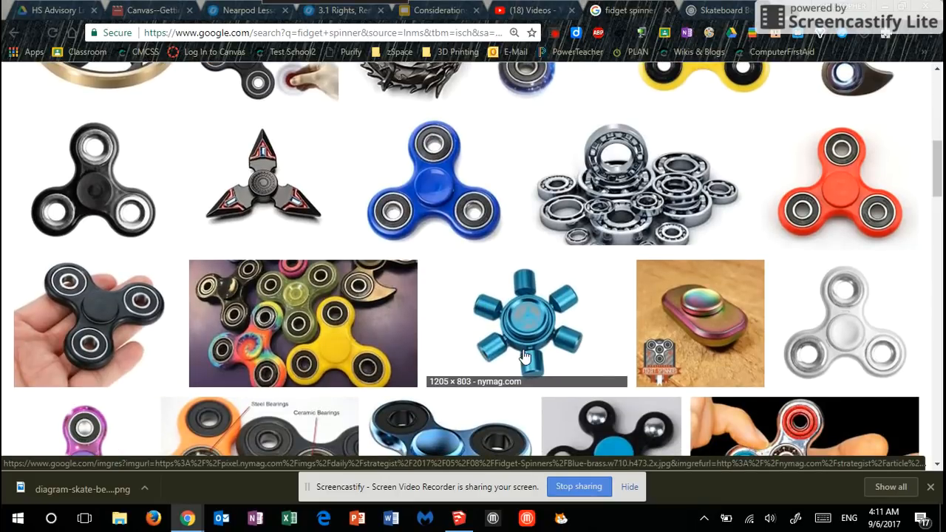
scroll(523, 357, "down", 1)
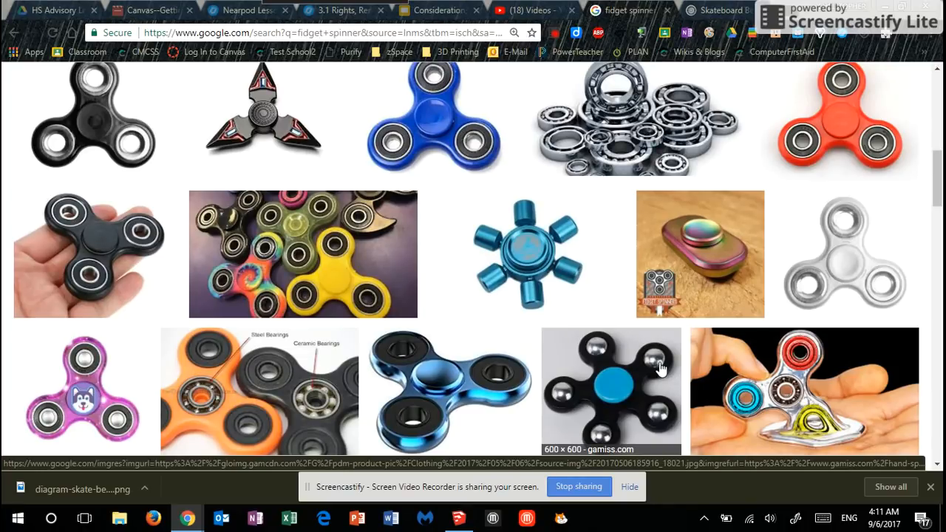
scroll(660, 368, "down", 2)
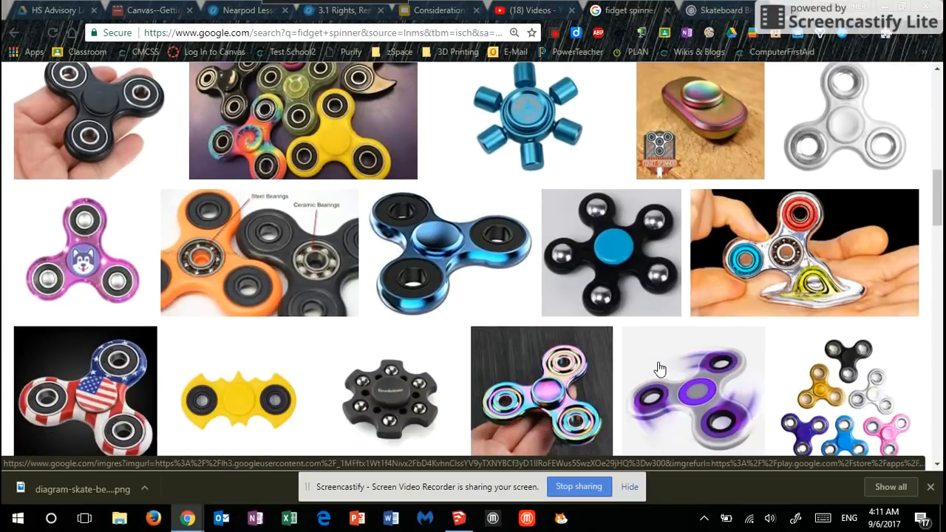
scroll(659, 368, "down", 1)
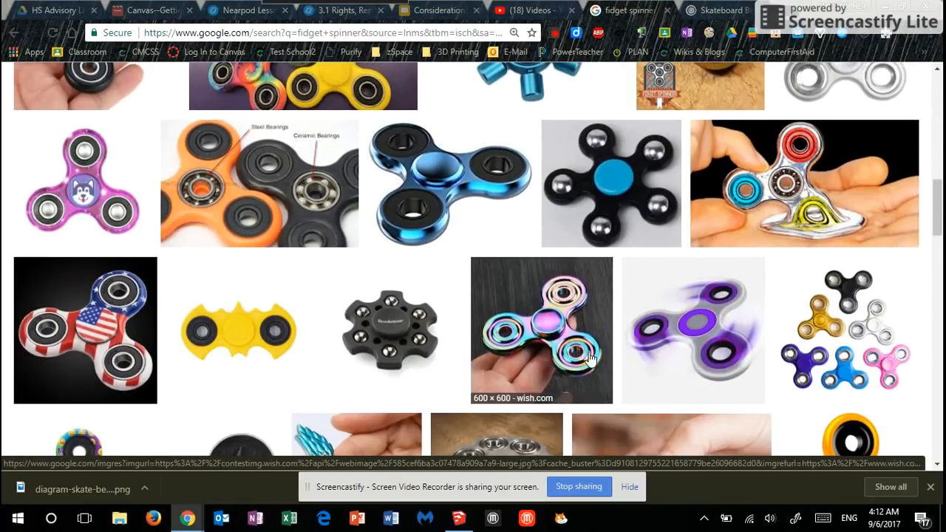
scroll(592, 357, "up", 4)
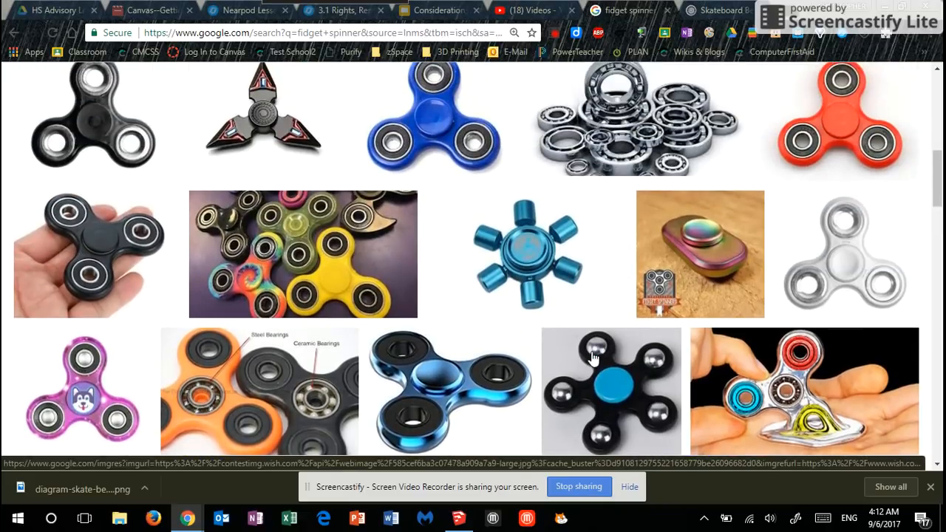
scroll(592, 358, "up", 4)
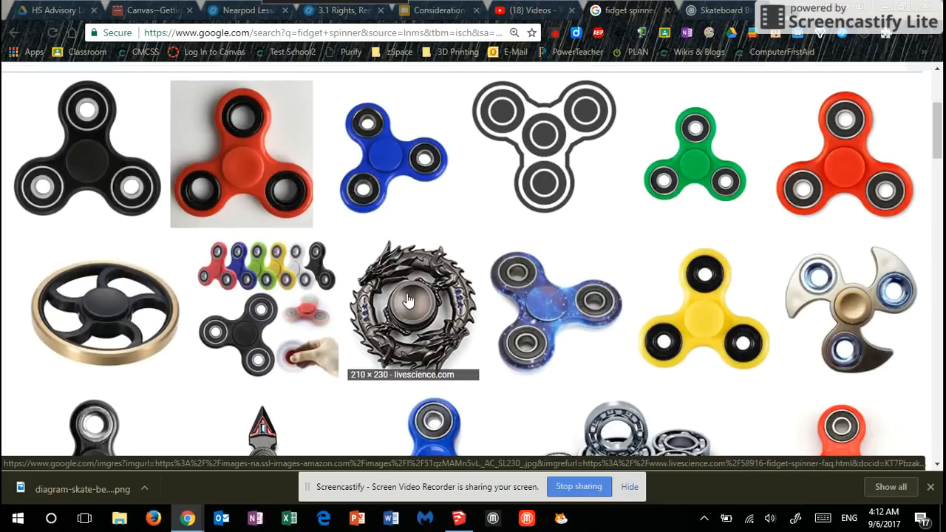
left_click(709, 17)
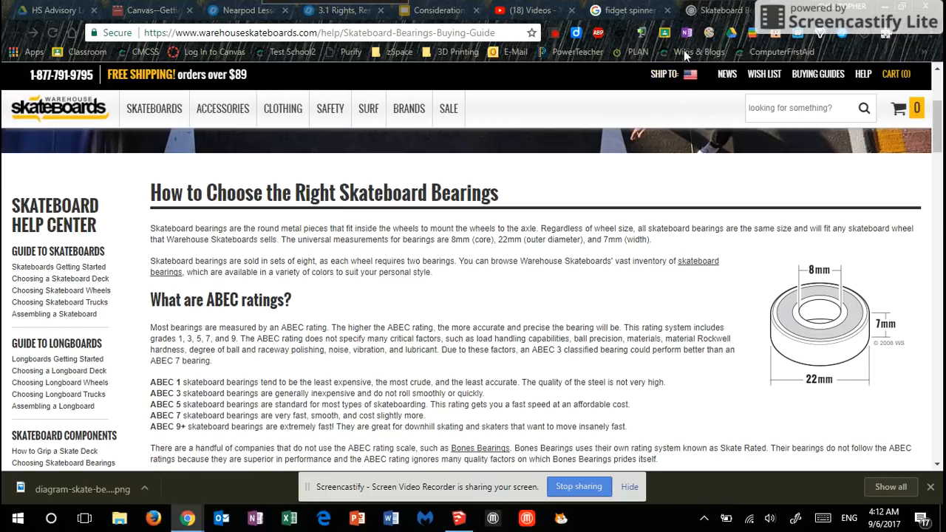
Switch back to SketchUp and draw a circle with a radius of 11 mm centred on the origin
left_click(458, 520)
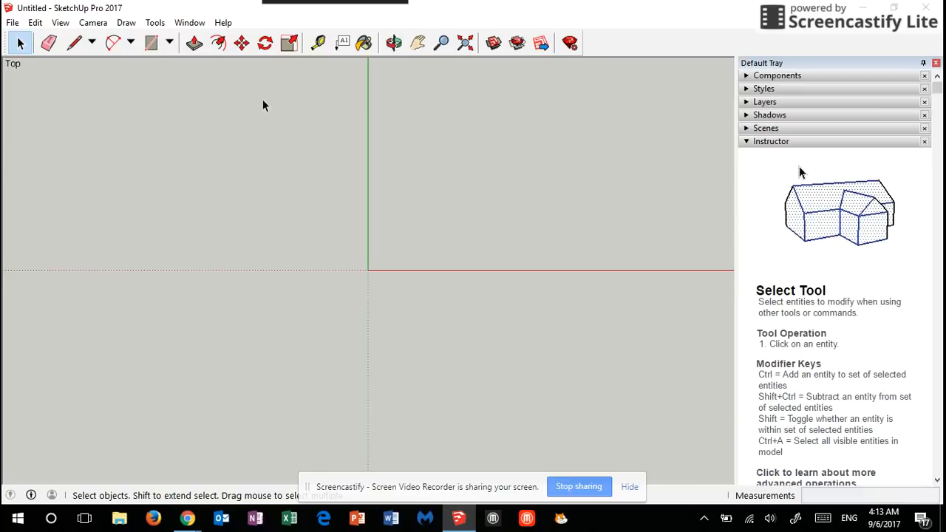
left_click(170, 44)
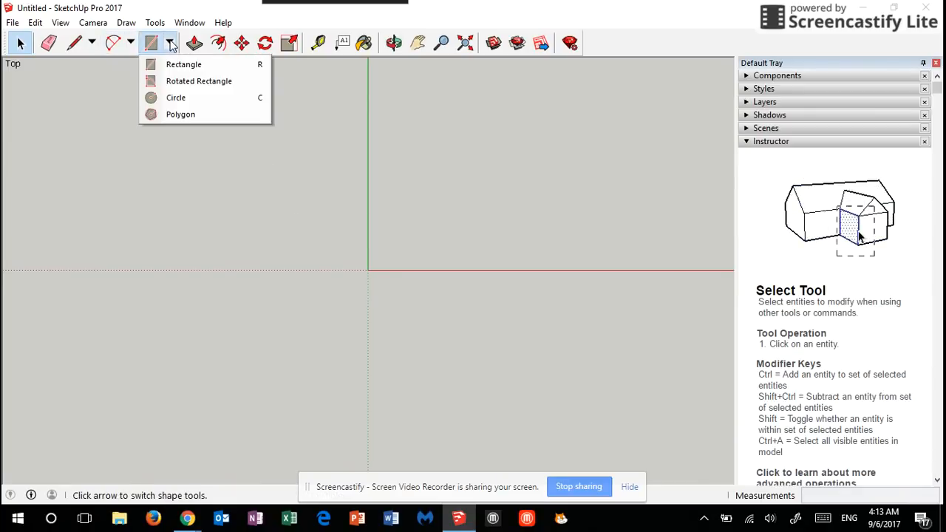
left_click(175, 97)
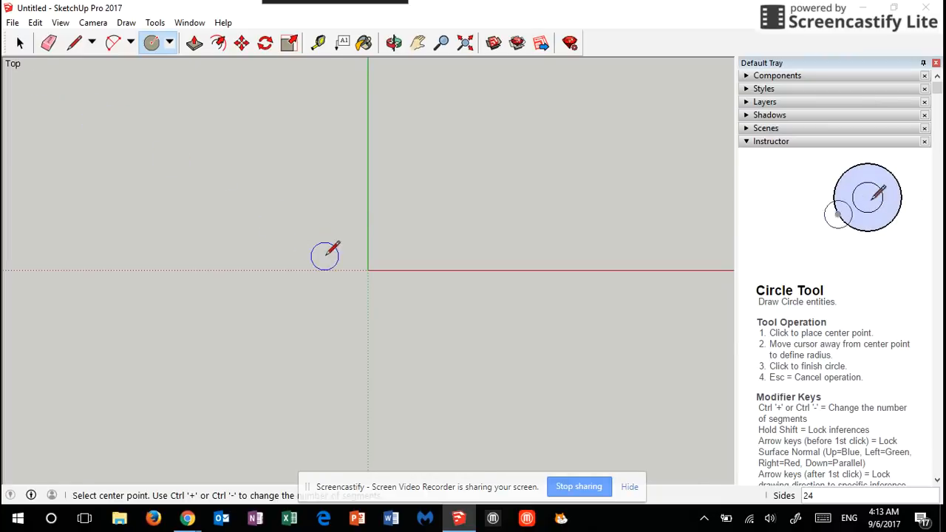
left_click(367, 270)
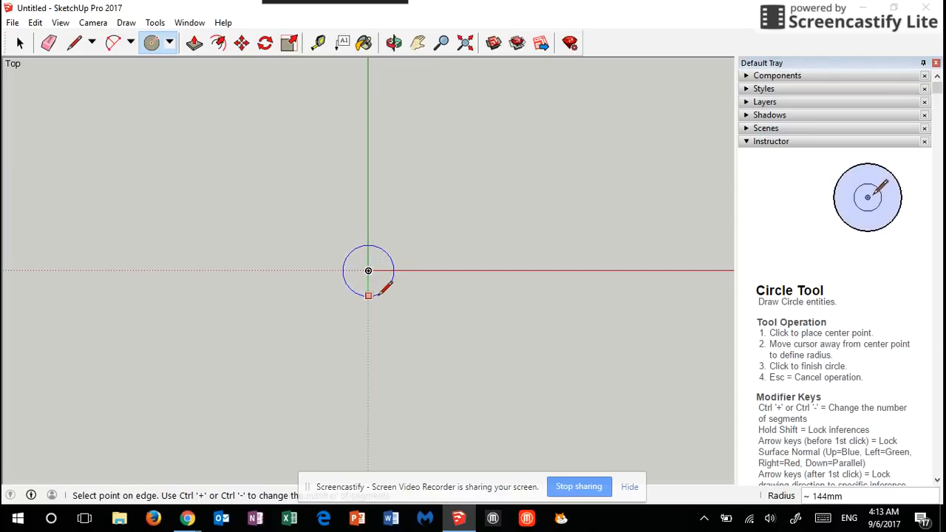
left_click(381, 292)
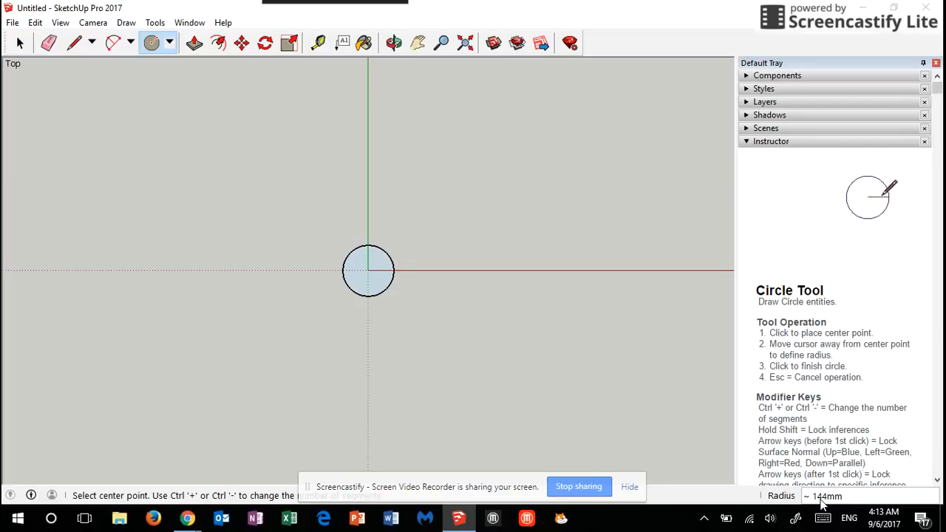
type("11")
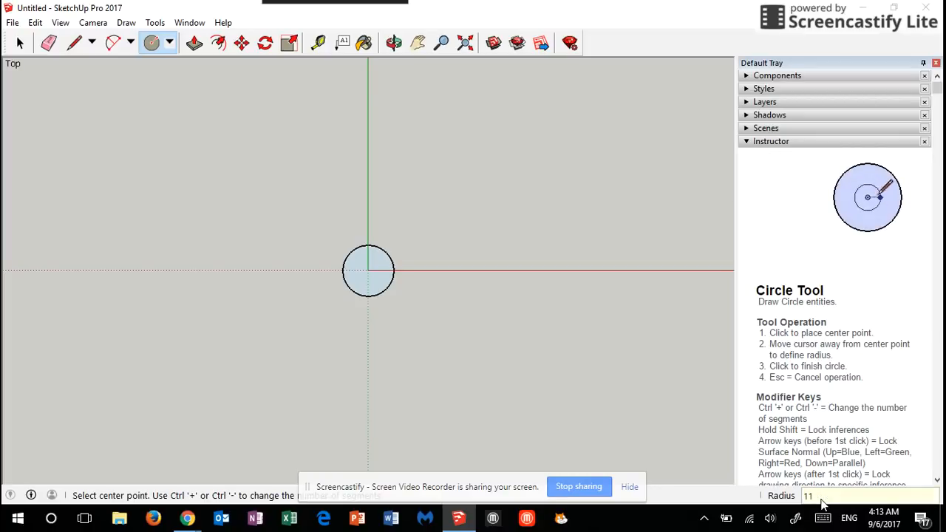
key("ctrl+z")
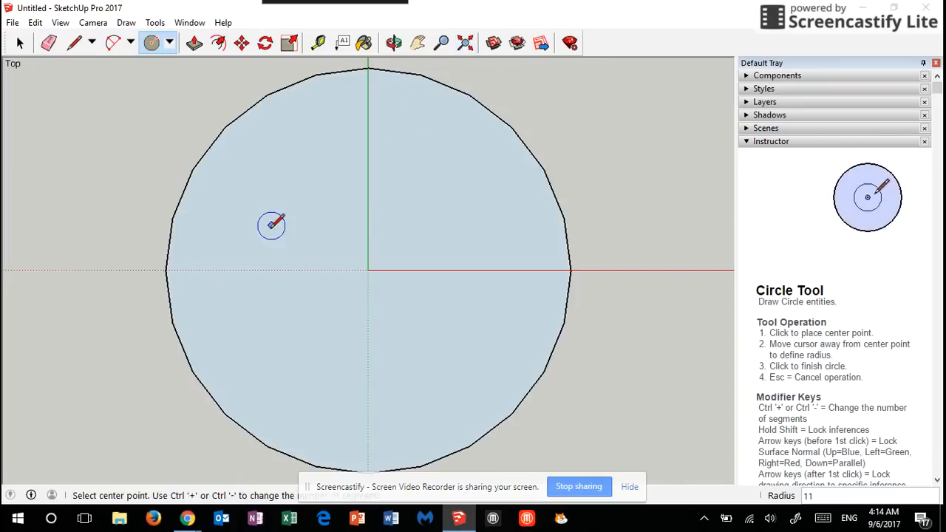
Draw a larger concentric circle with a radius of about 16 mm around the first one, centred on the origin
scroll(346, 260, "down", 3)
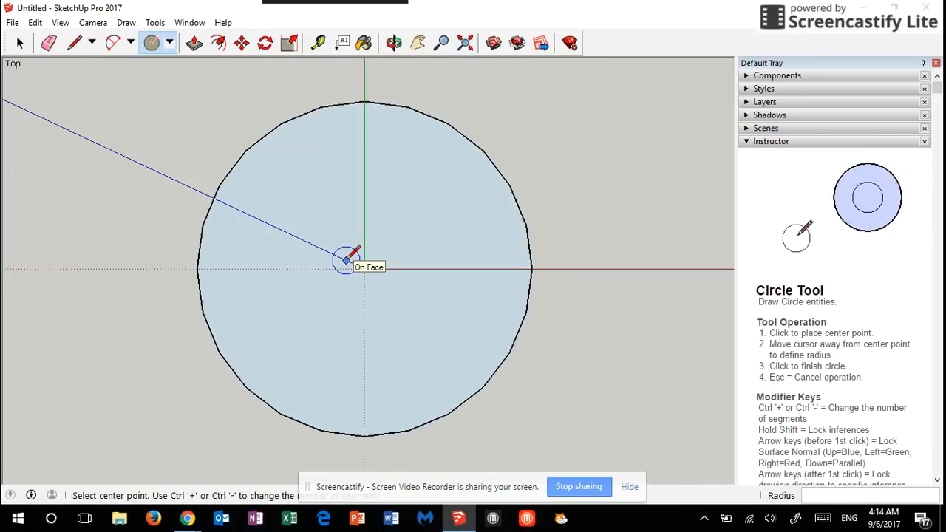
scroll(347, 260, "down", 2)
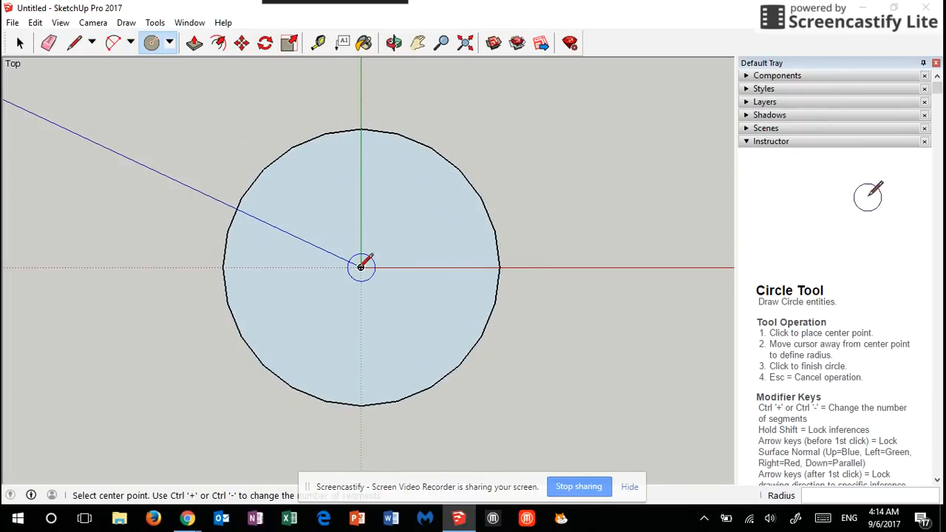
scroll(360, 267, "down", 2)
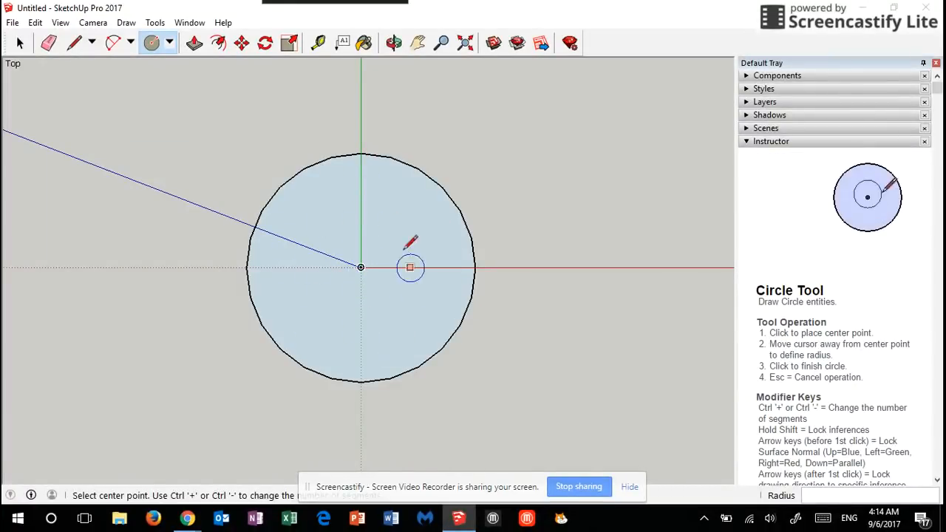
left_click(361, 267)
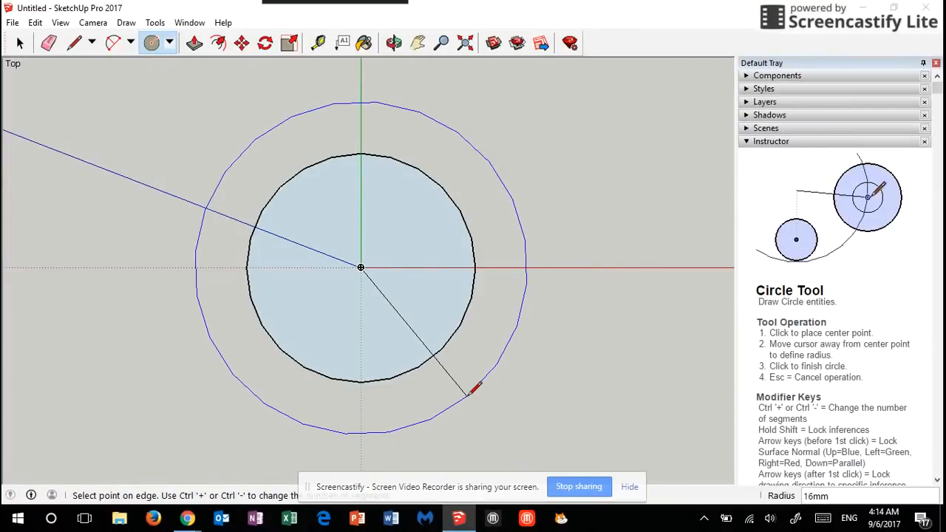
left_click(468, 393)
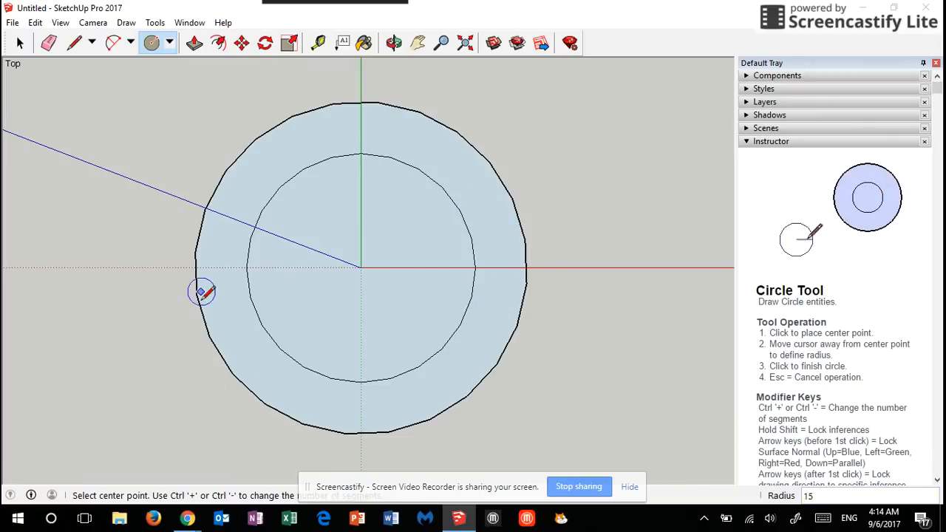
Delete the inner circle's face to leave an open bearing hole in the ring
left_click(21, 44)
left_click(412, 220)
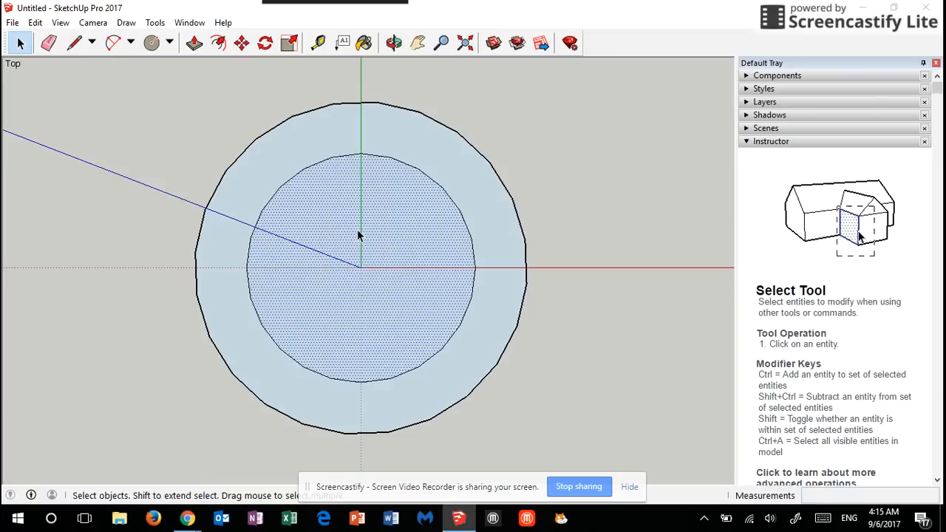
key("Delete")
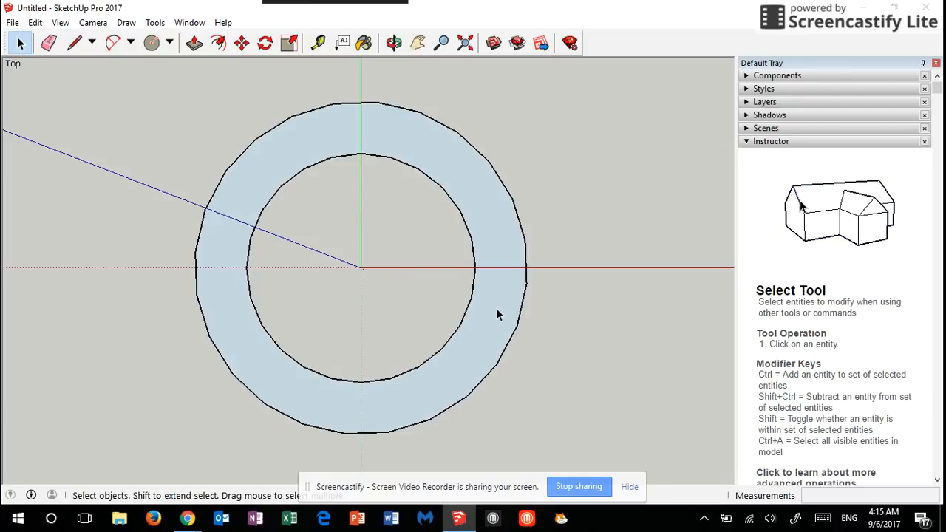
middle_click_drag(496, 308, 402, 300)
scroll(402, 300, "down", 3)
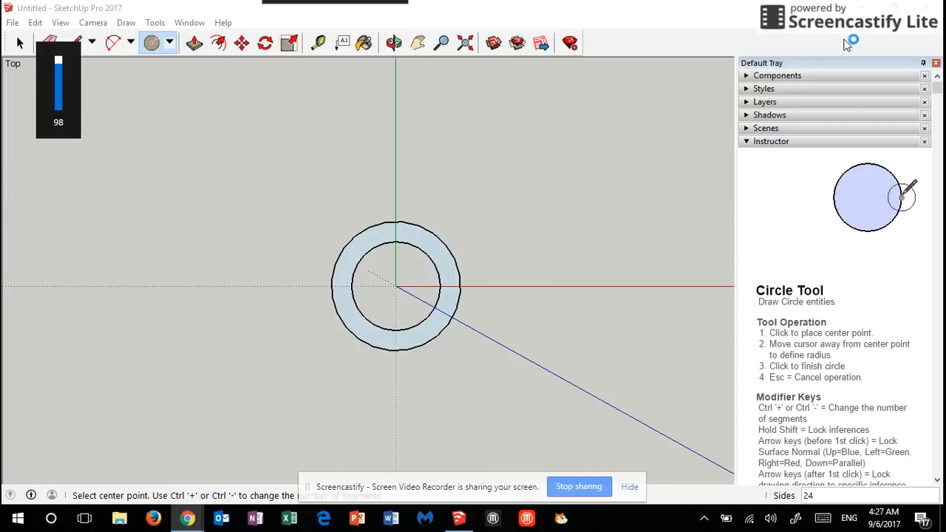
key("XF86AudioLowerVolume")
key("XF86AudioLowerVolume")
key("XF86AudioLowerVolume")
key("XF86AudioLowerVolume")
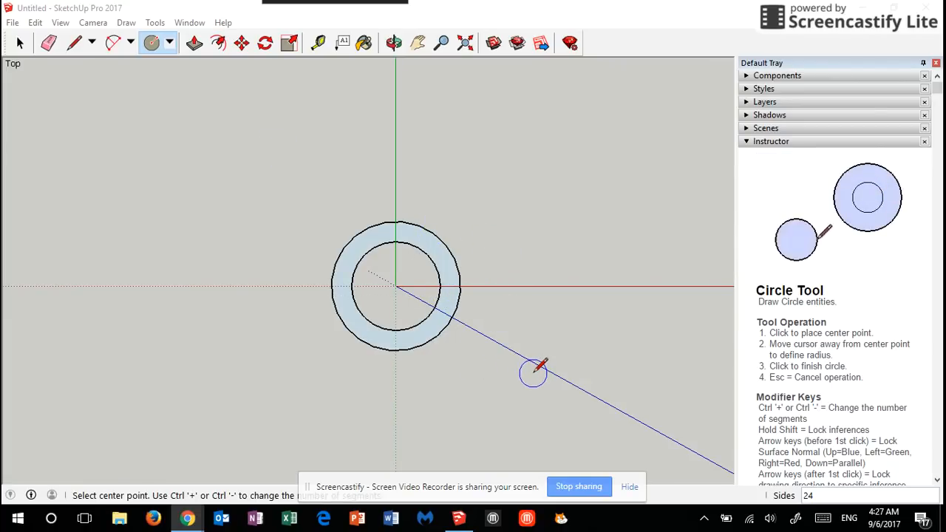
Draw a six-sided polygon with an inscribed radius of about 42 mm around the ring, centred on the origin
left_click(171, 49)
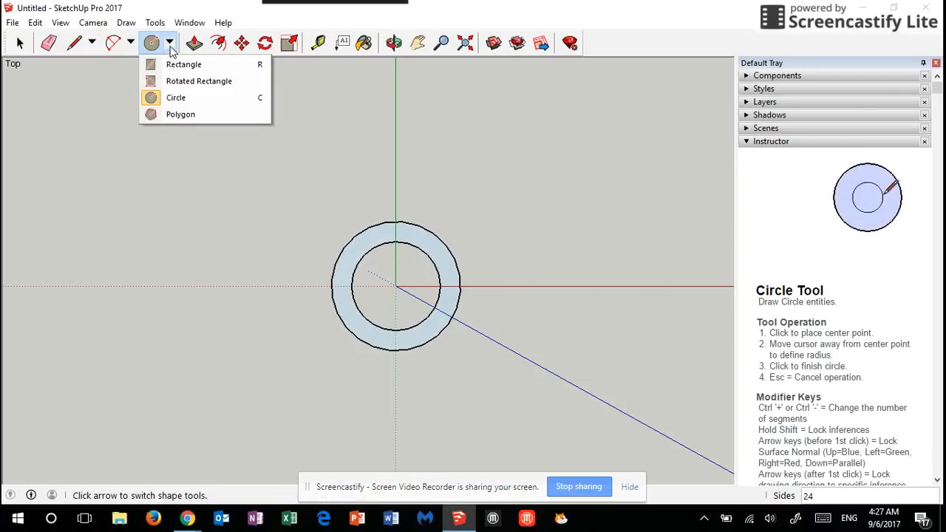
left_click(184, 115)
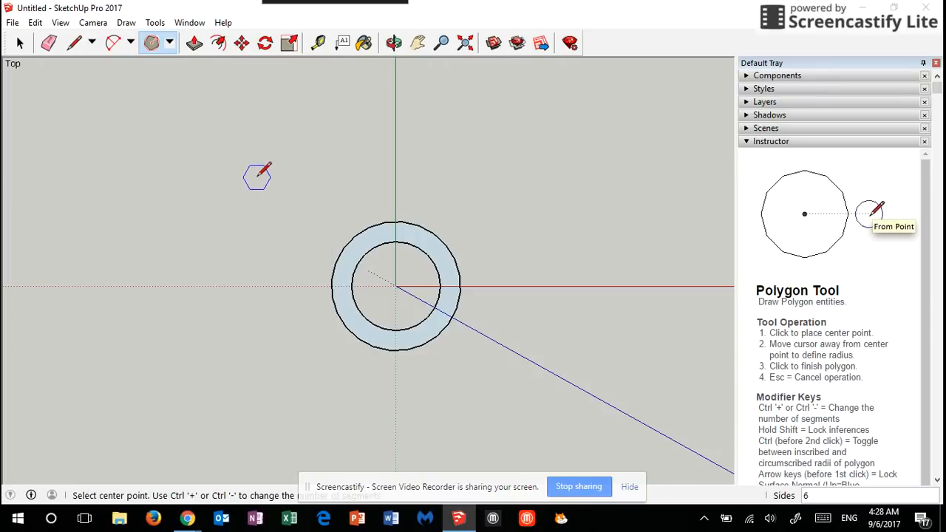
left_click(395, 286)
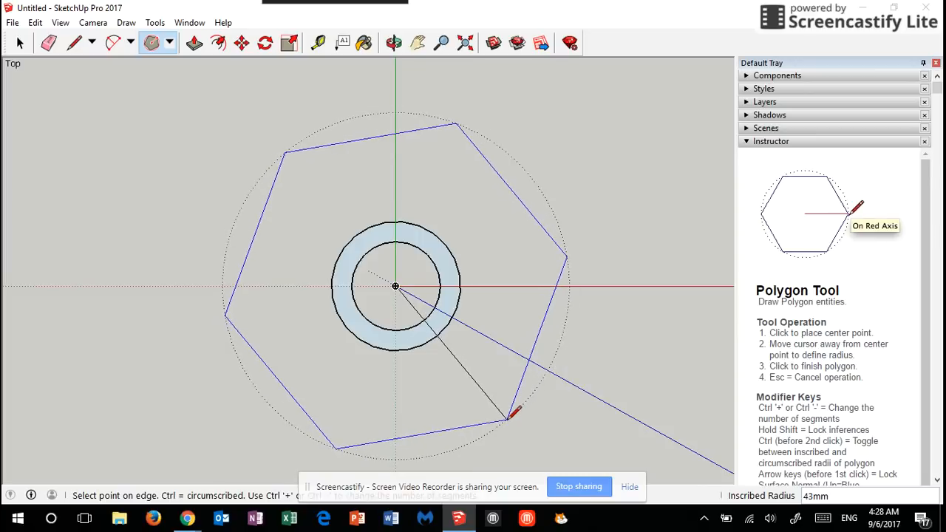
left_click(486, 428)
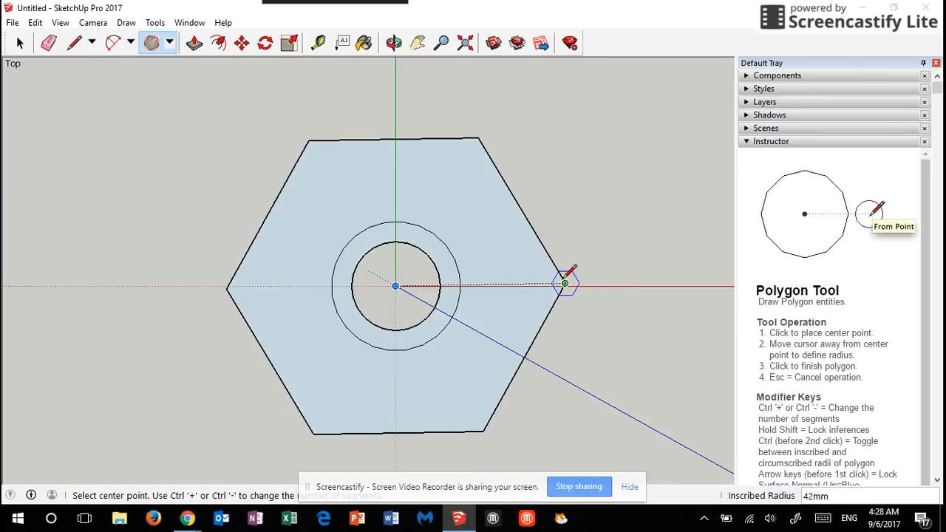
Draw a circle with a radius of 11 mm centred on the hexagon's upper-left corner
left_click(169, 45)
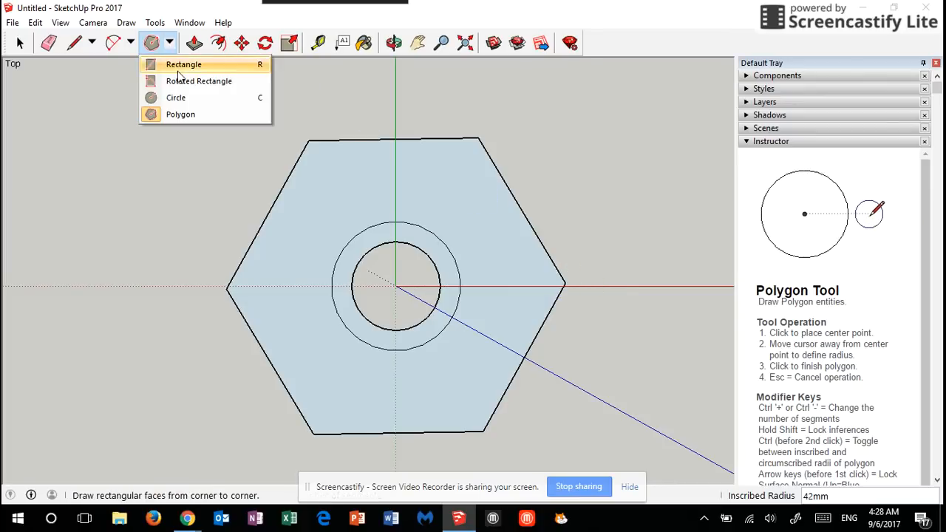
left_click(181, 97)
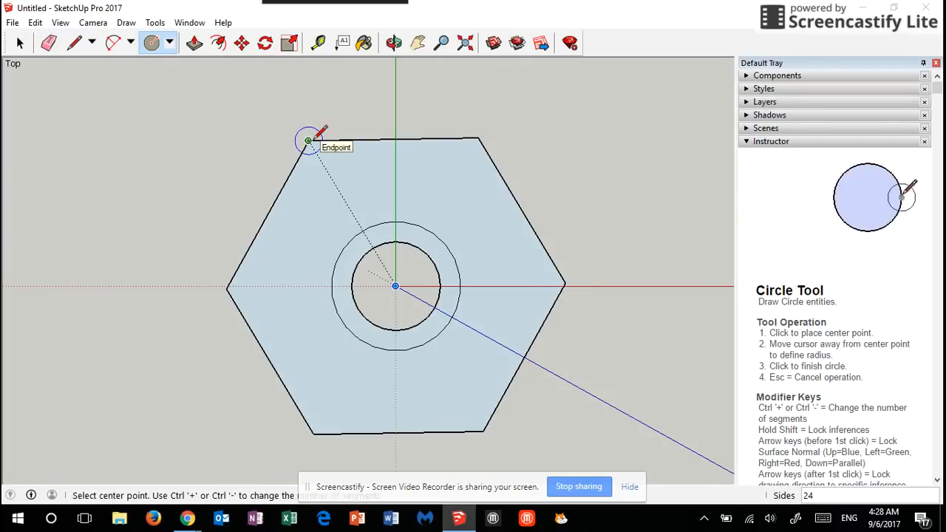
left_click(308, 140)
left_click(304, 120)
type("1")
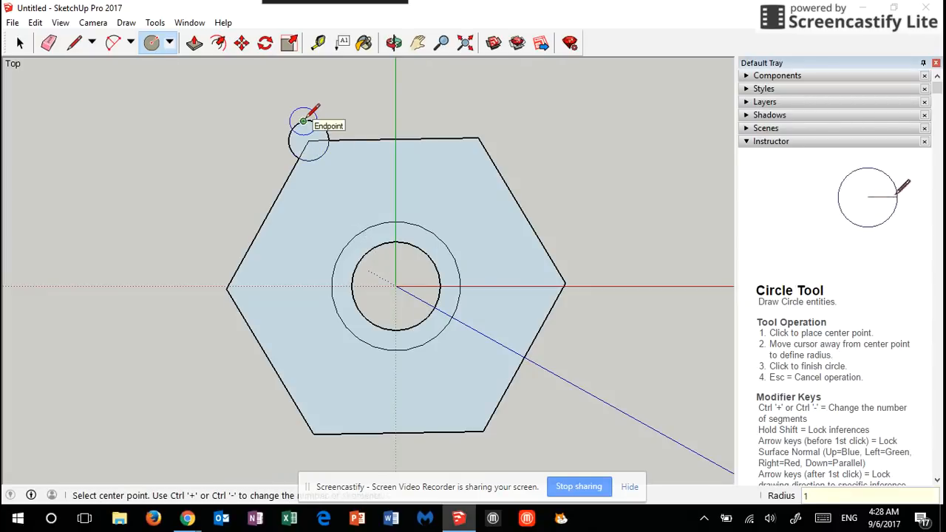
type("1")
key("Return")
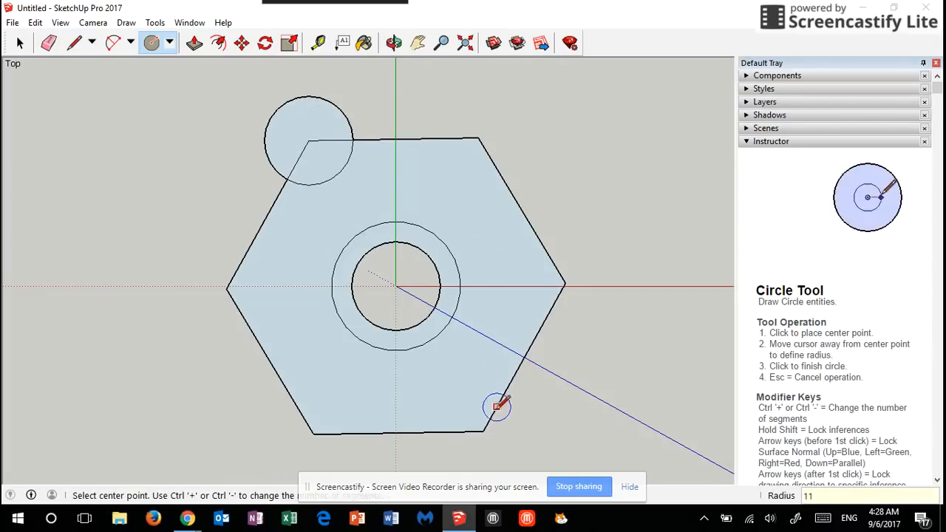
Try a circle with a radius of 11 mm on the hexagon's lower-right corner and undo it
left_click(483, 431)
left_click(526, 465)
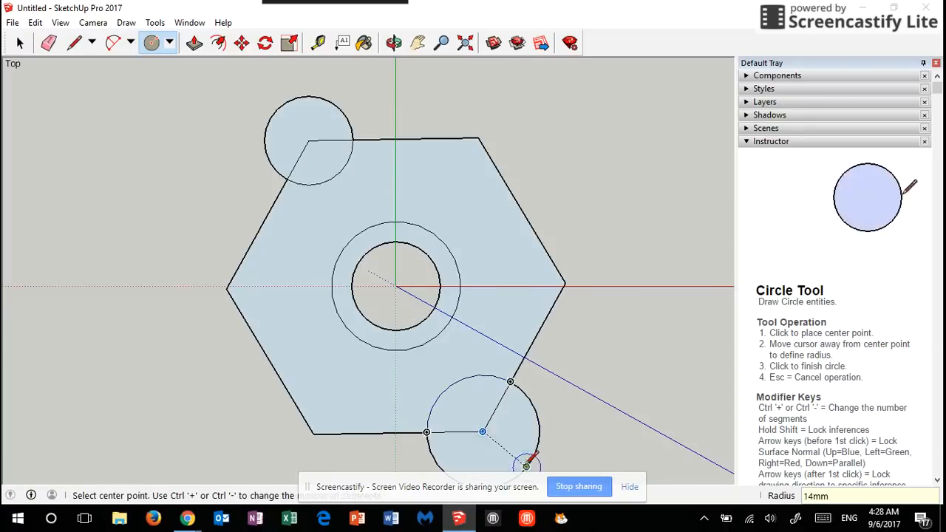
type("11")
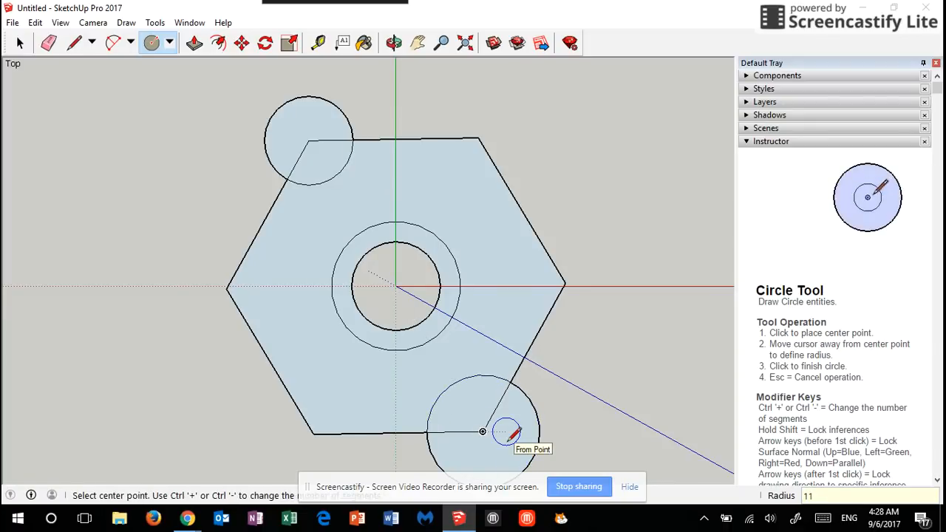
key("Return")
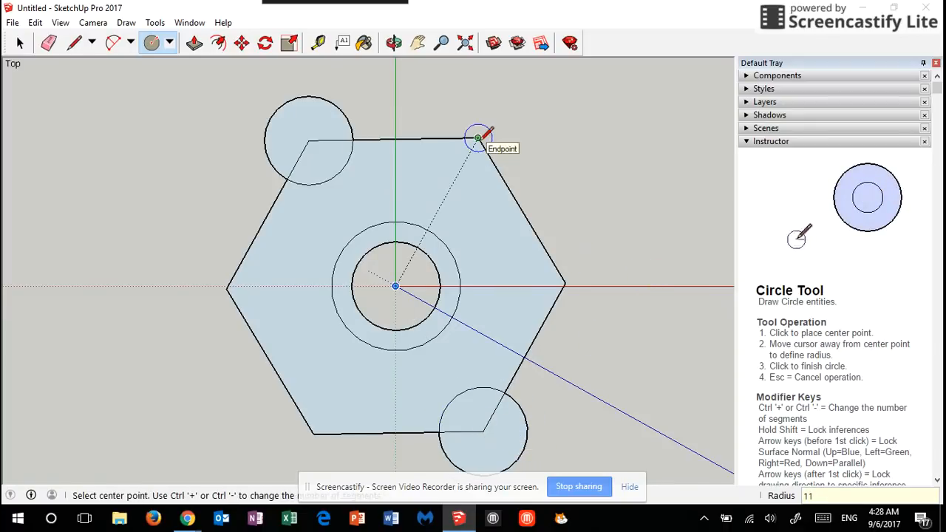
key("ctrl+z")
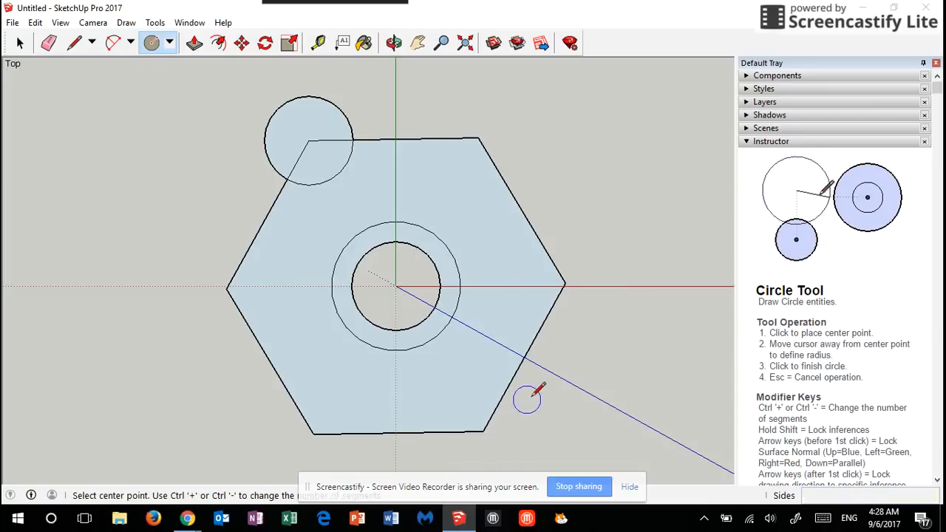
Draw a circle with a radius of 11 mm centred on the hexagon's right corner
left_click(565, 285)
left_click(607, 299)
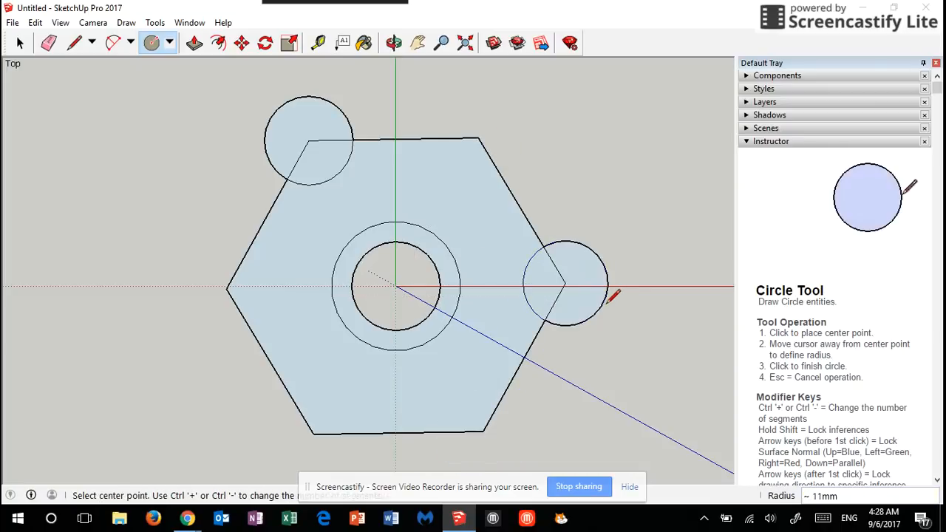
type("11")
key("Return")
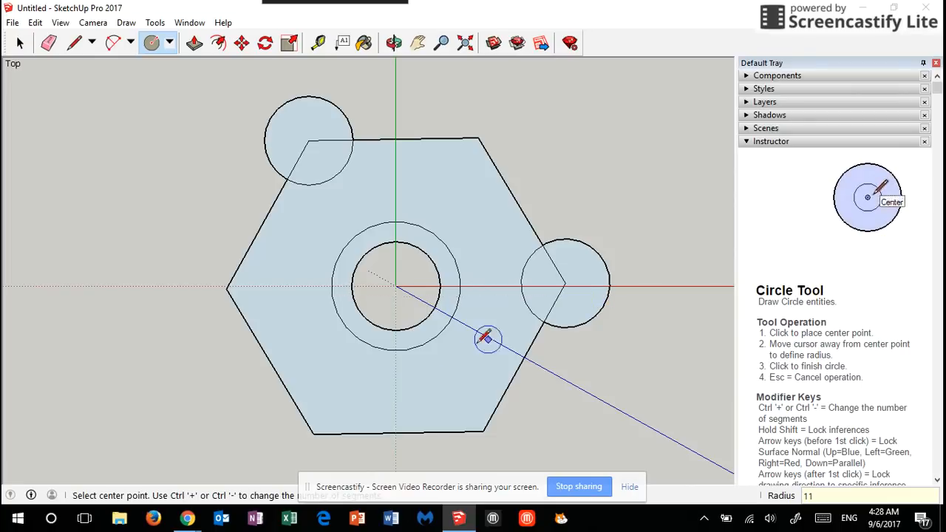
Draw a circle with a radius of 11 mm centred on the hexagon's lower-left corner
left_click(314, 432)
left_click(331, 450)
type("11")
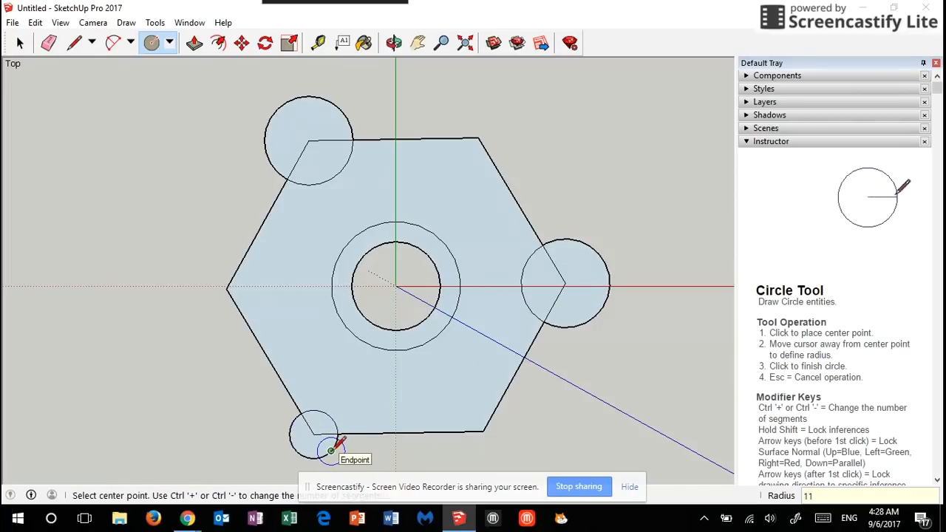
type("1")
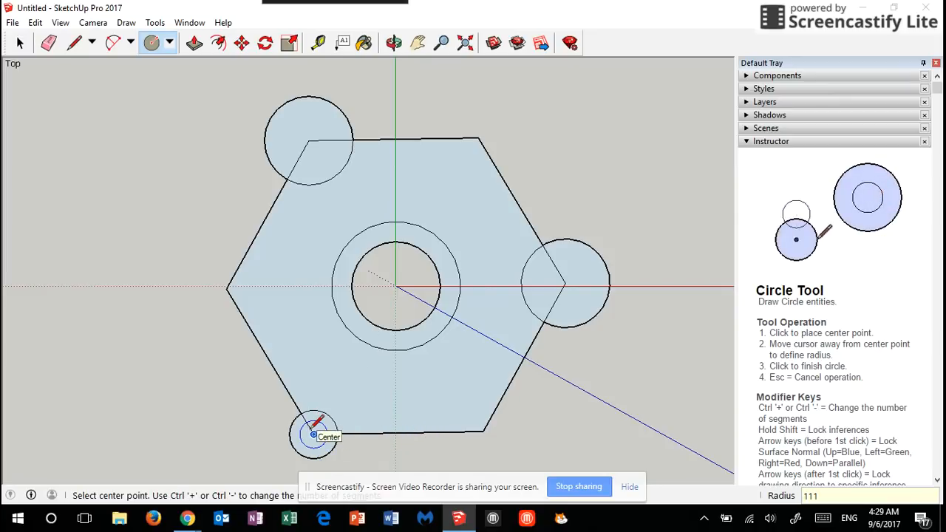
type("1")
key("Return")
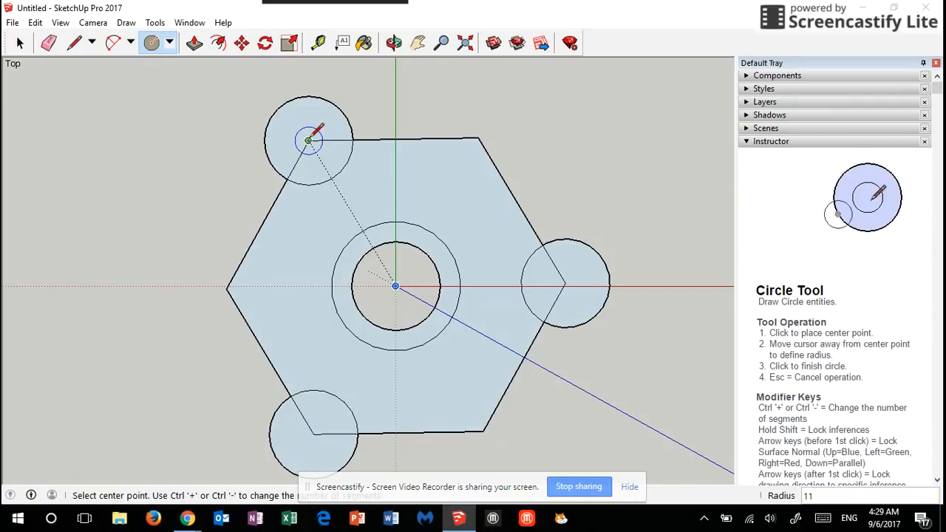
Draw a concentric circle with a radius of 15 mm around the circle on the hexagon's right corner
left_click(564, 283)
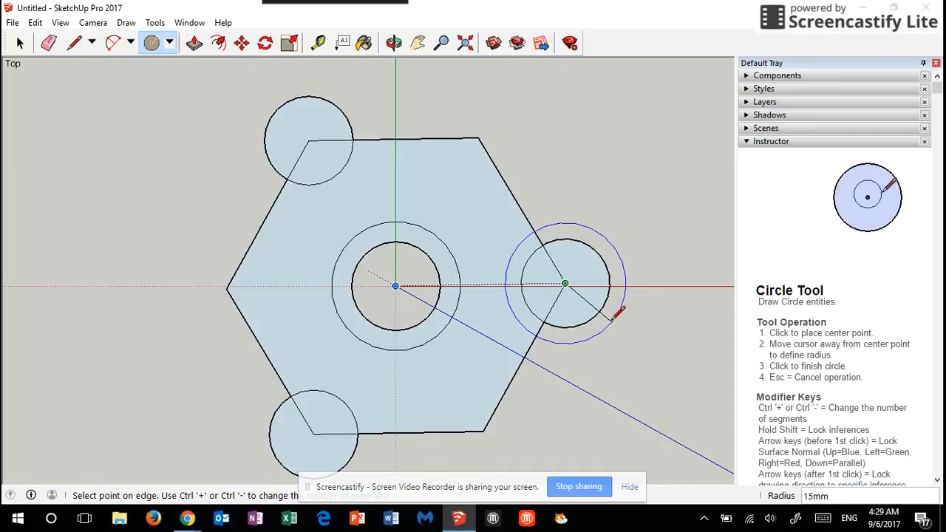
type("15")
key("Return")
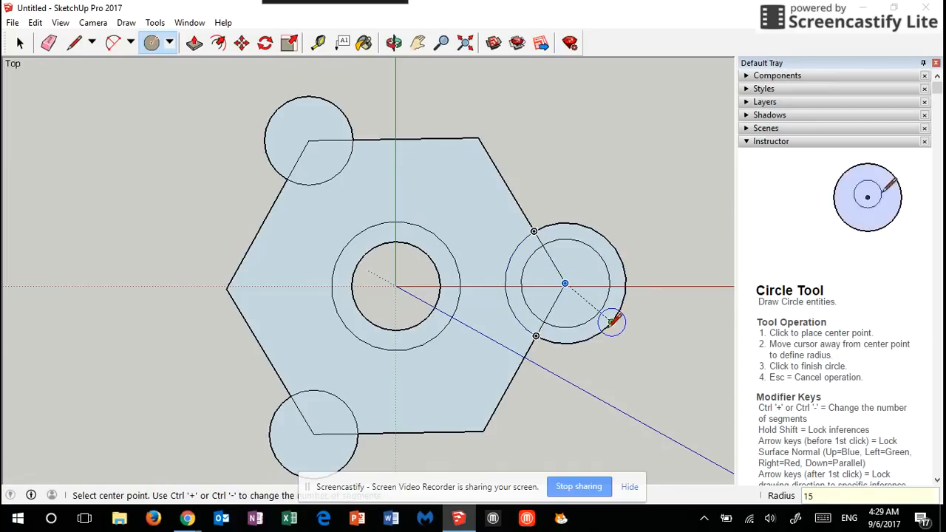
key("Return")
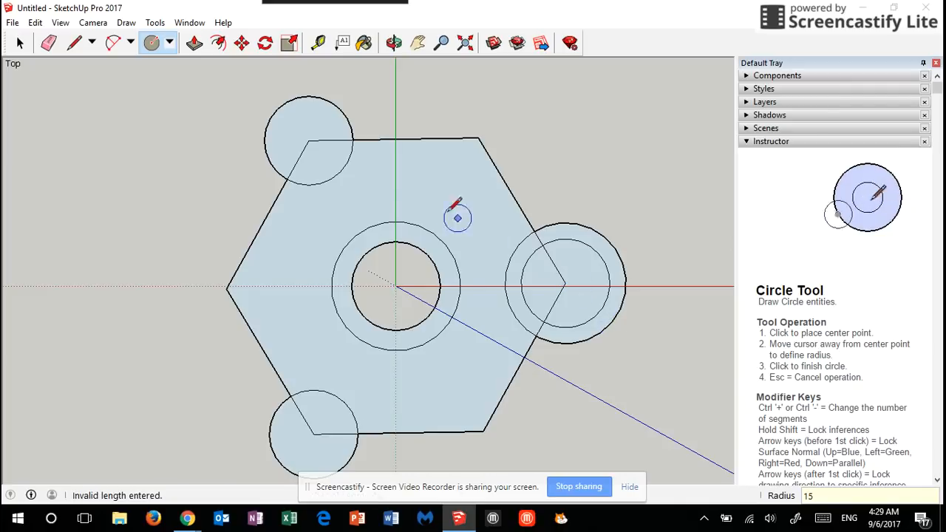
Draw a concentric circle with a radius of 15 mm around the circle on the hexagon's upper-left corner
left_click(308, 141)
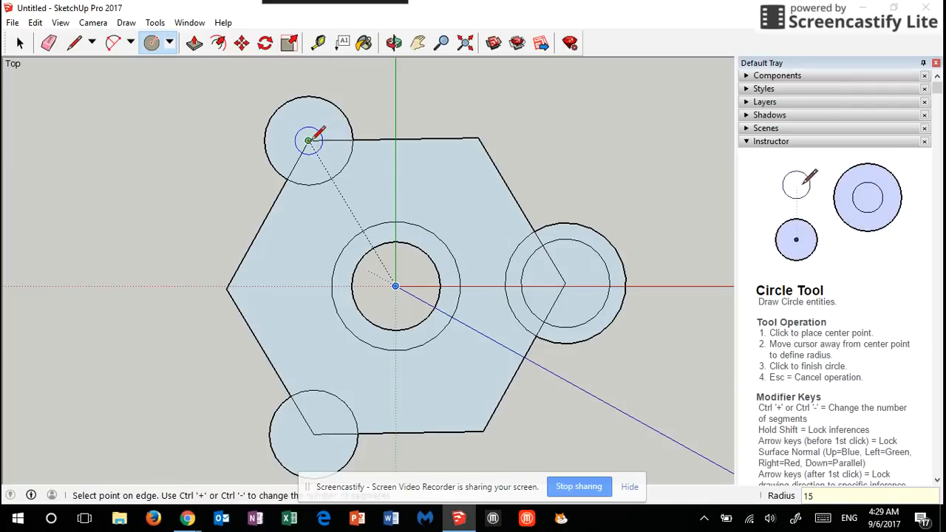
left_click(378, 198)
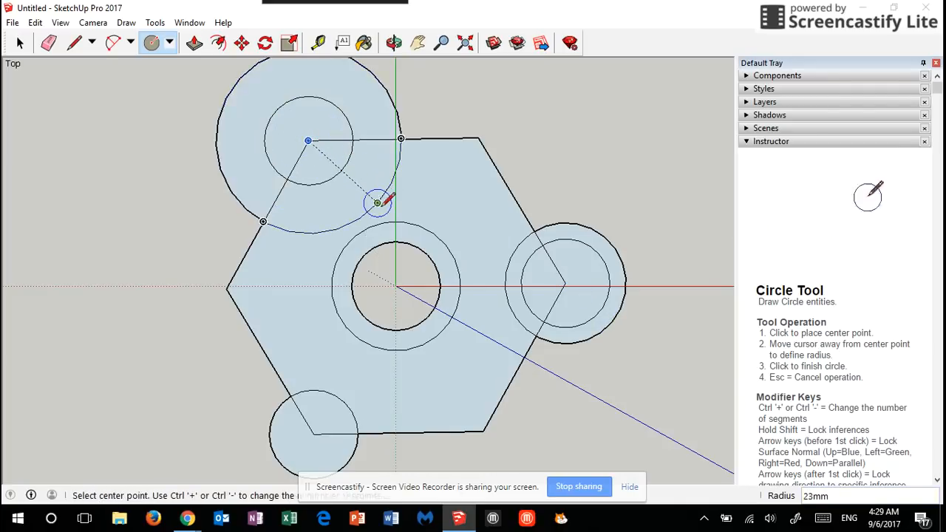
type("1")
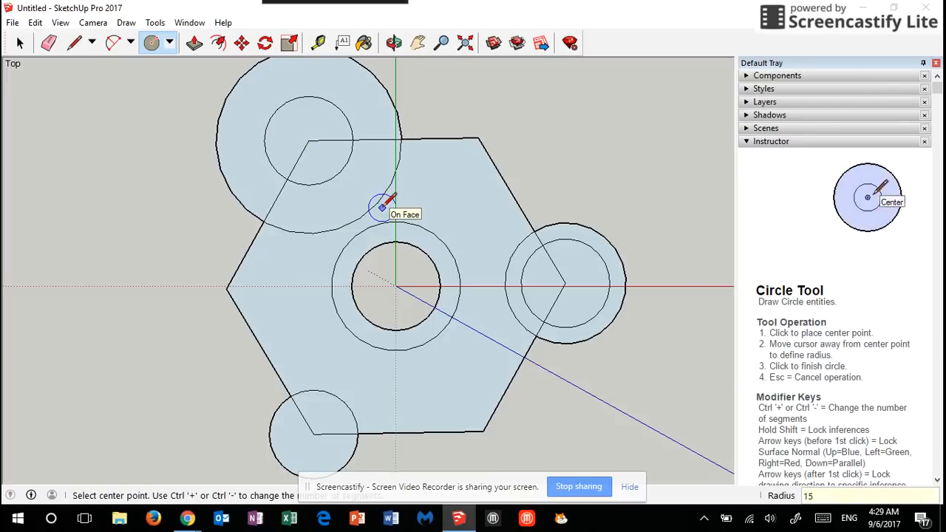
type("5")
key("Return")
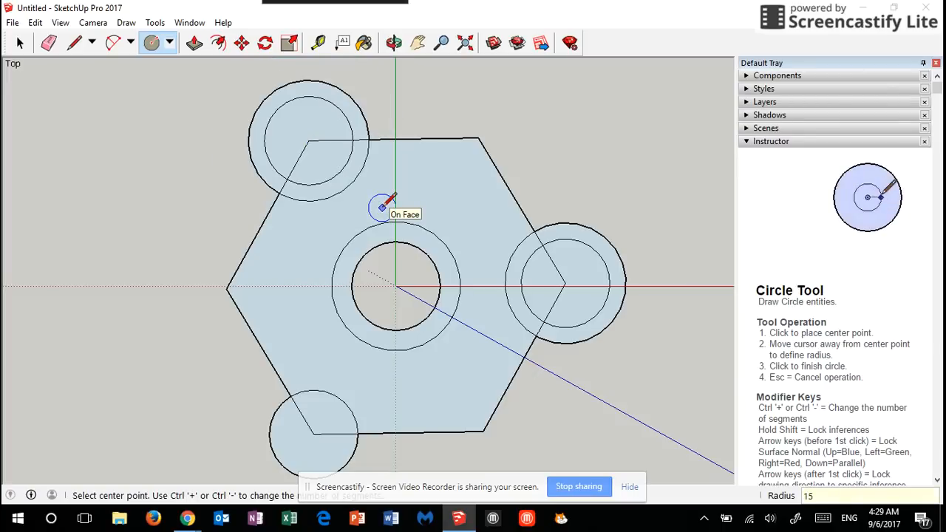
left_click(308, 140)
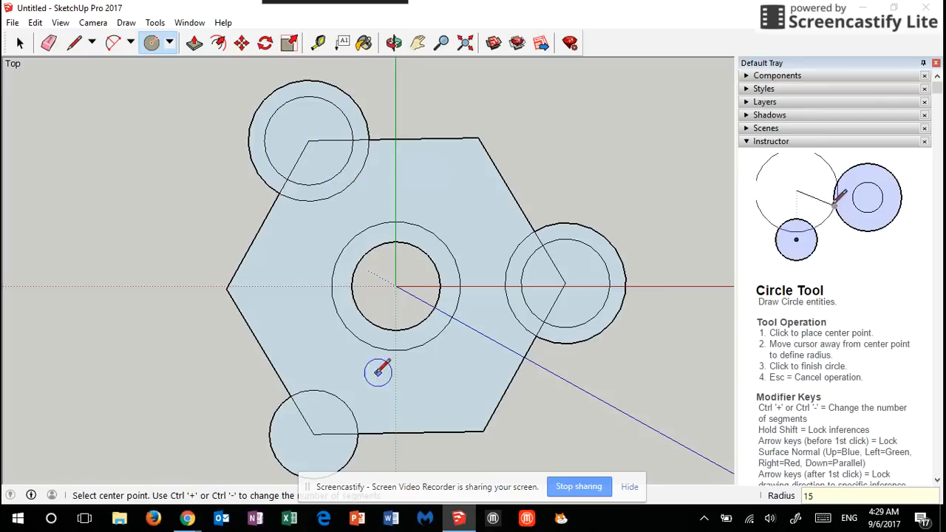
Draw a concentric circle with a radius of 15 mm around the circle on the hexagon's lower-left corner
left_click(313, 433)
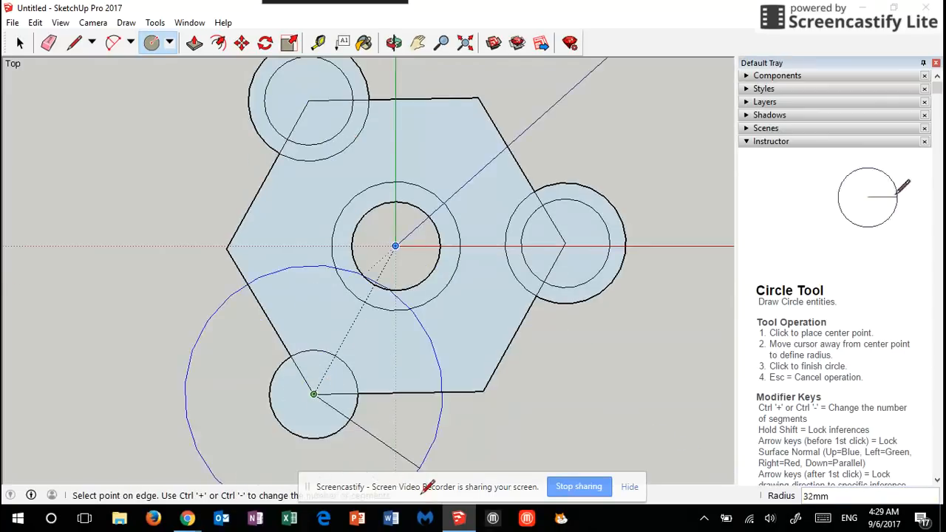
left_click(421, 489)
type("1")
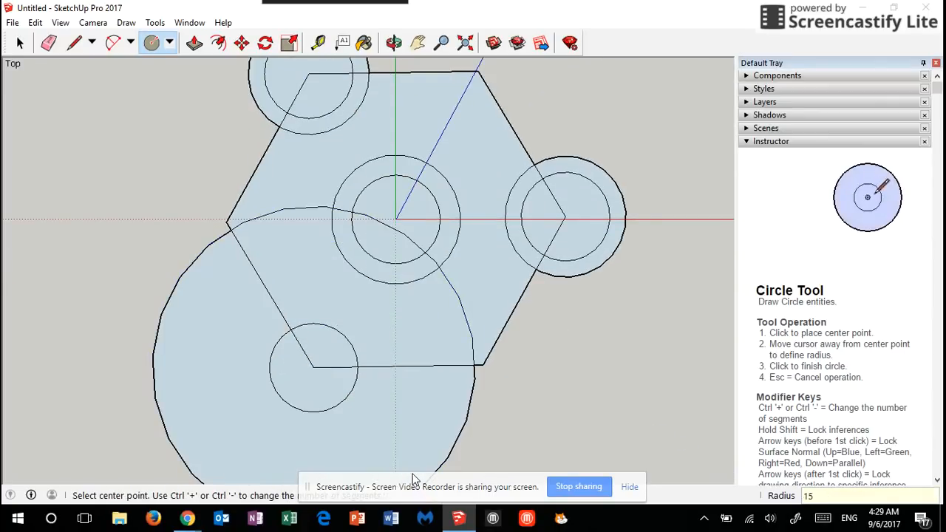
type("5")
key("Return")
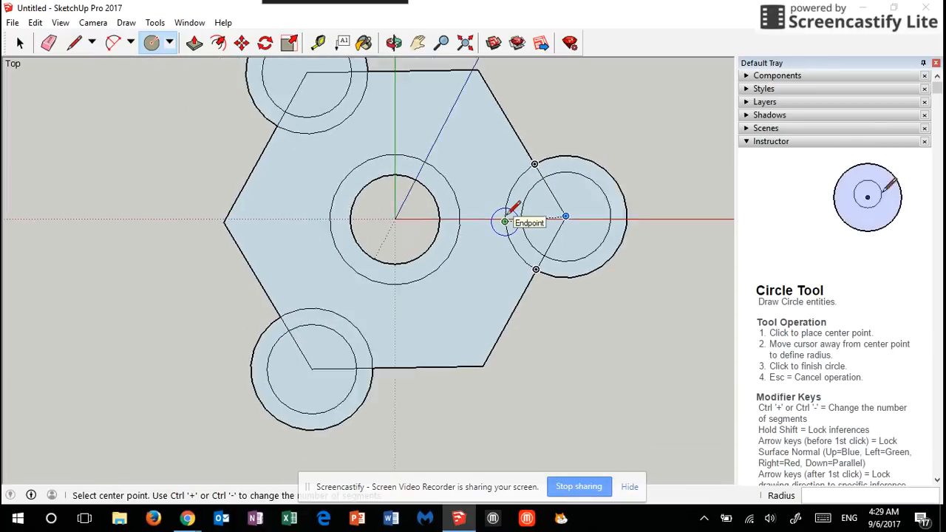
Undo all the corner circles and the hexagon, back to the central ring alone
scroll(505, 220, "down", 1)
scroll(505, 220, "down", 1)
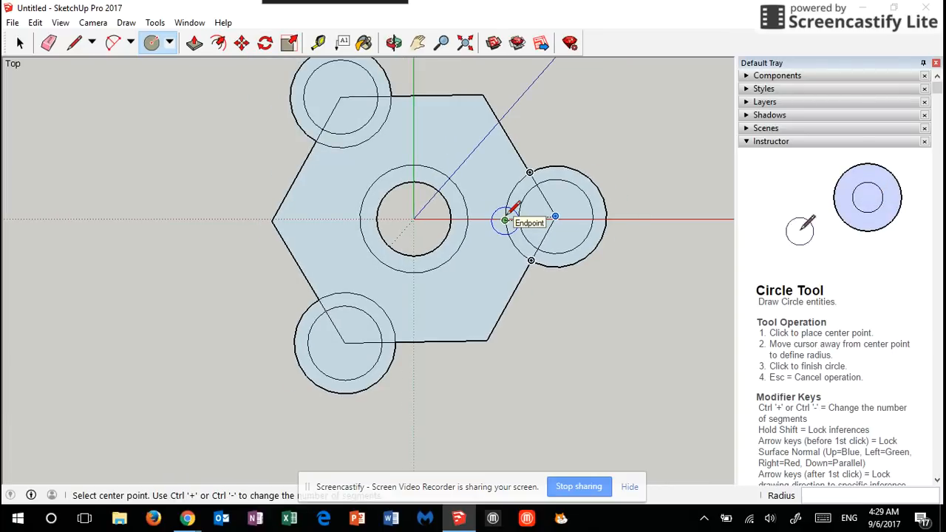
key("ctrl+z")
key("ctrl+z")
key("ctrl+z")
key("ctrl+z")
key("ctrl+z")
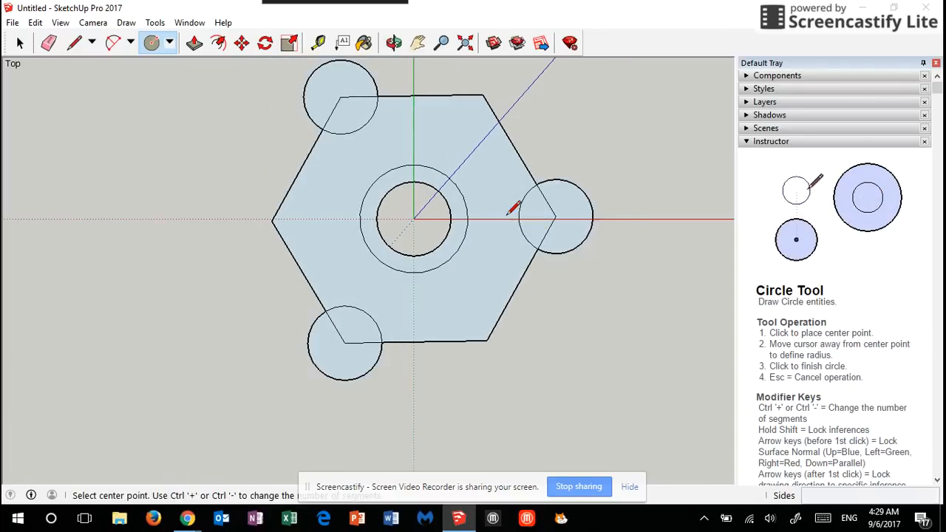
key("ctrl+z")
key("ctrl+z")
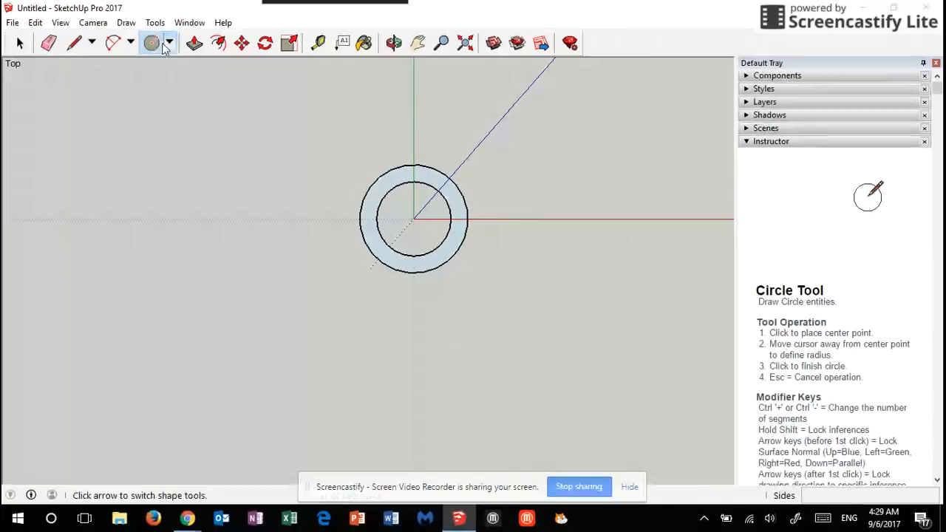
Draw a four-sided polygon with an inscribed radius of about 43 mm around the ring, centred on the origin with its corners on the axes
left_click(169, 43)
left_click(211, 113)
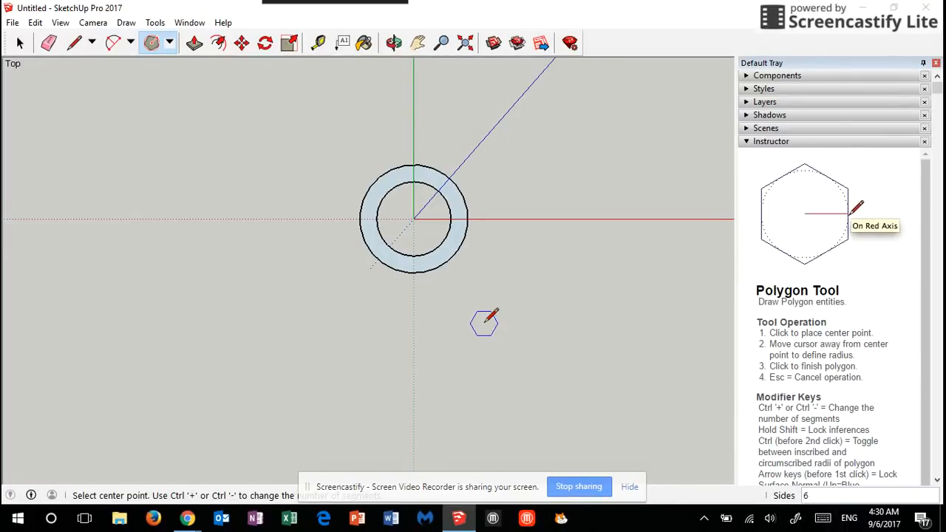
type("4")
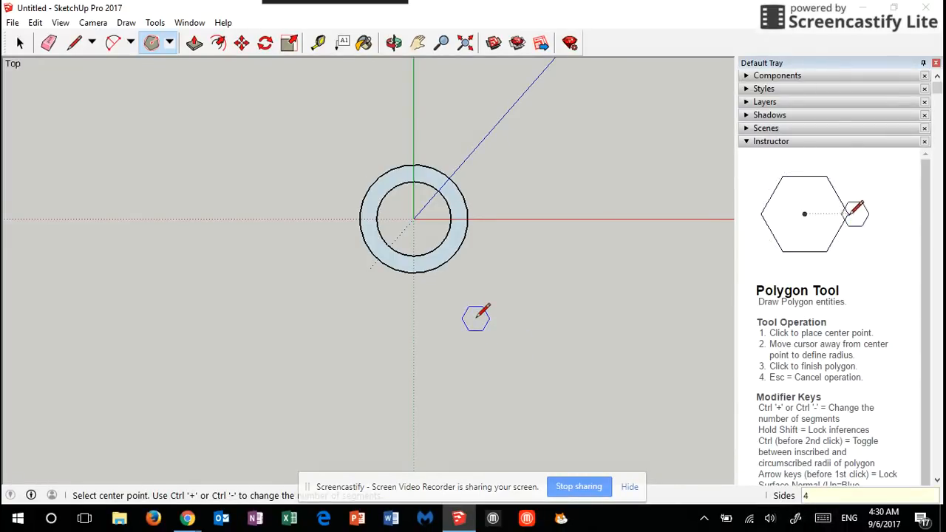
left_click(413, 219)
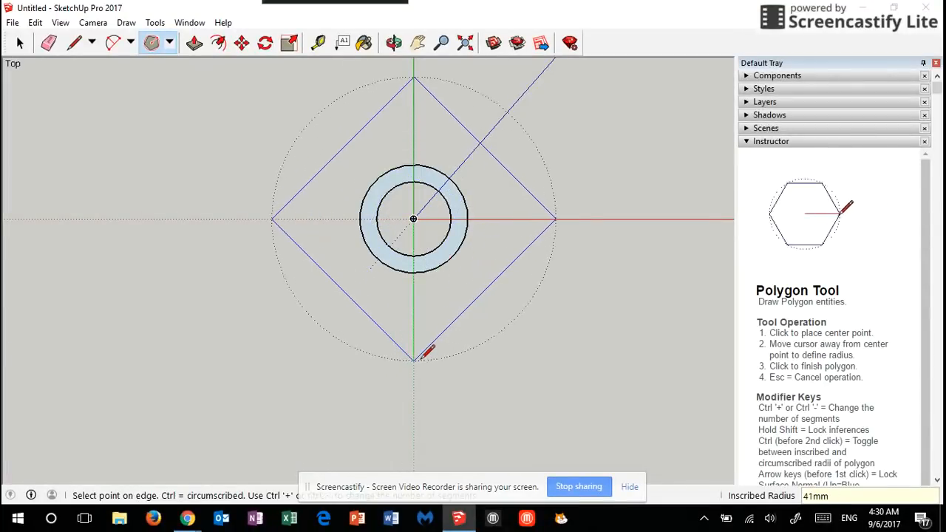
left_click(413, 364)
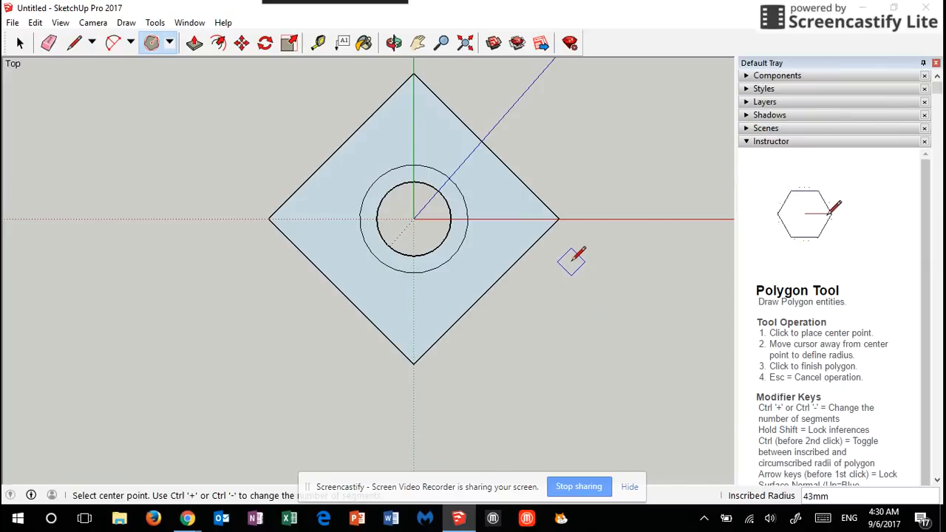
Draw circles with a radius of 11 mm centred on the right and left corners of the four-sided polygon
middle_click_drag(584, 211, 555, 258, "shift")
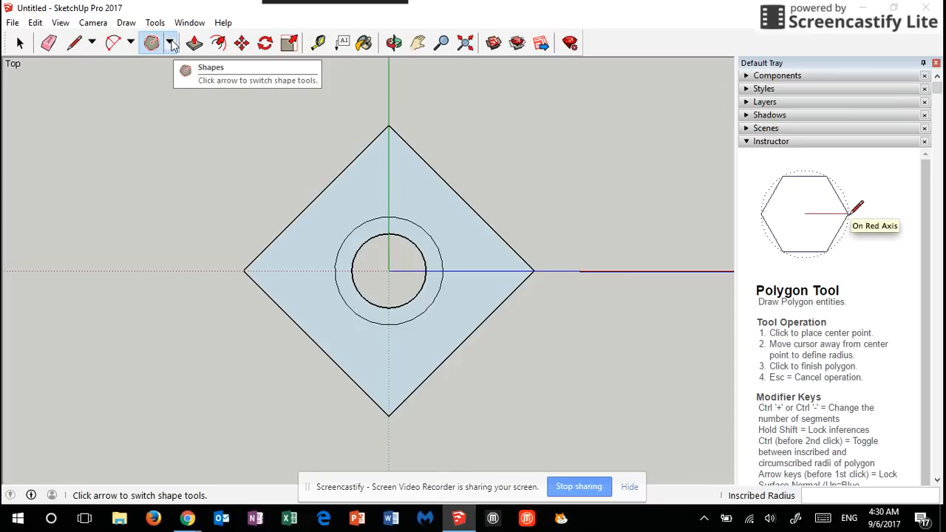
left_click(170, 44)
left_click(176, 95)
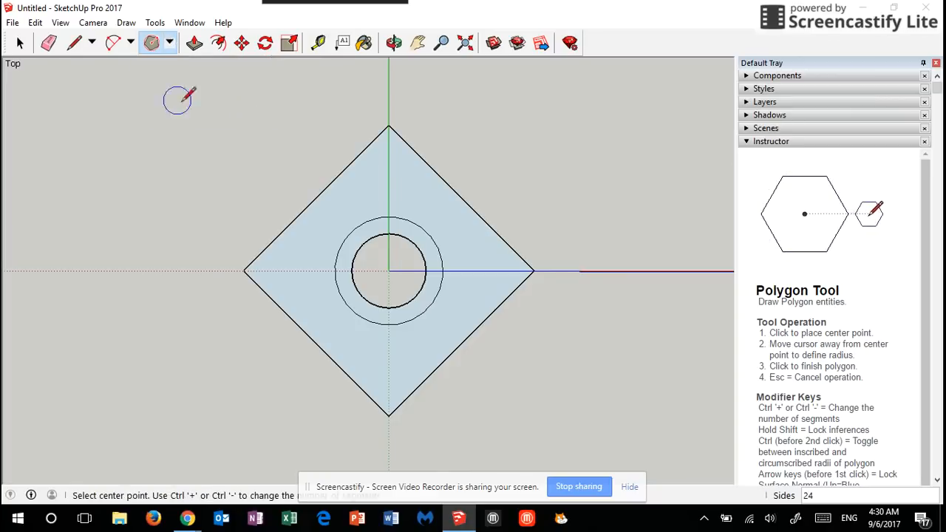
left_click(534, 270)
left_click(567, 299)
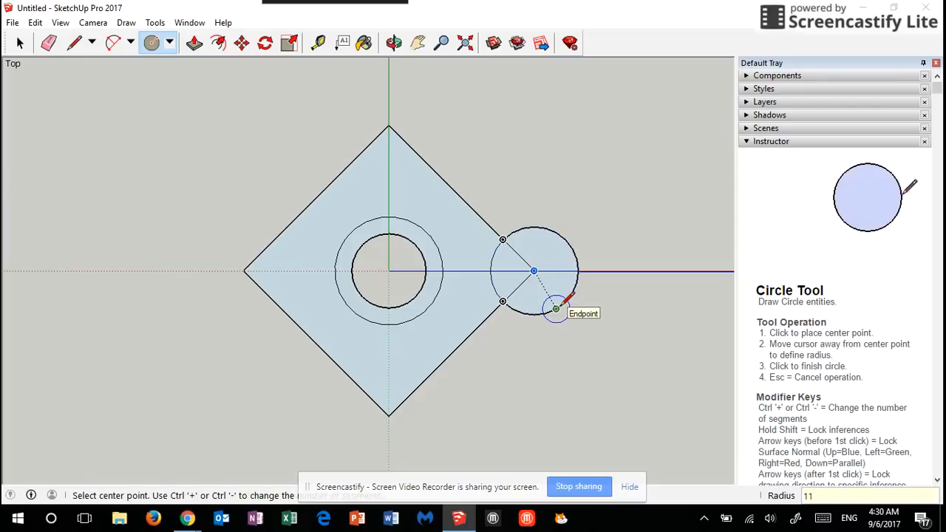
left_click(243, 270)
left_click(282, 286)
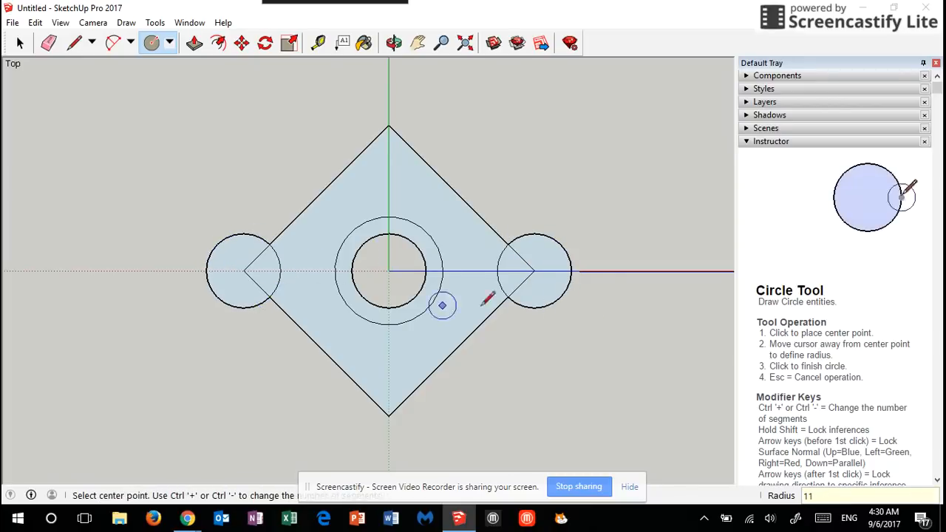
Draw concentric circles with a radius of 15 mm around the right and left circles on the polygon's corners
left_click(534, 270)
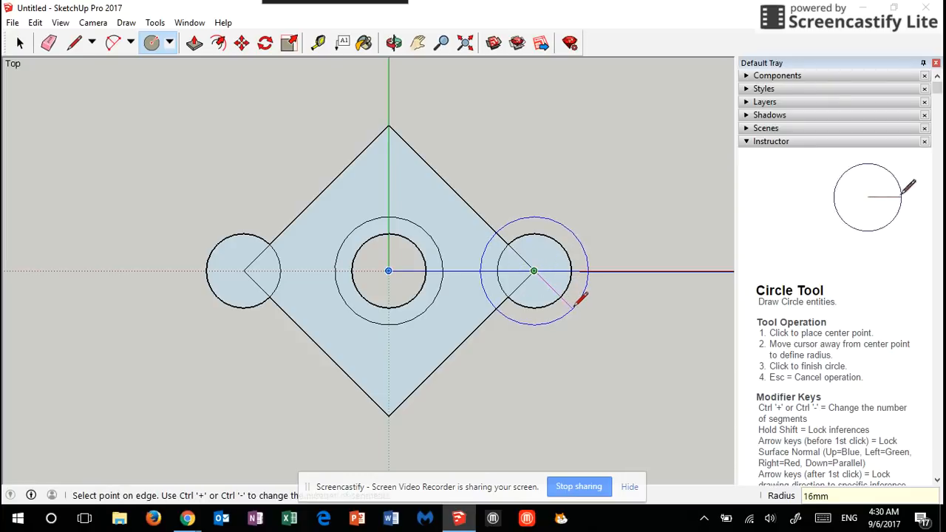
left_click(570, 305)
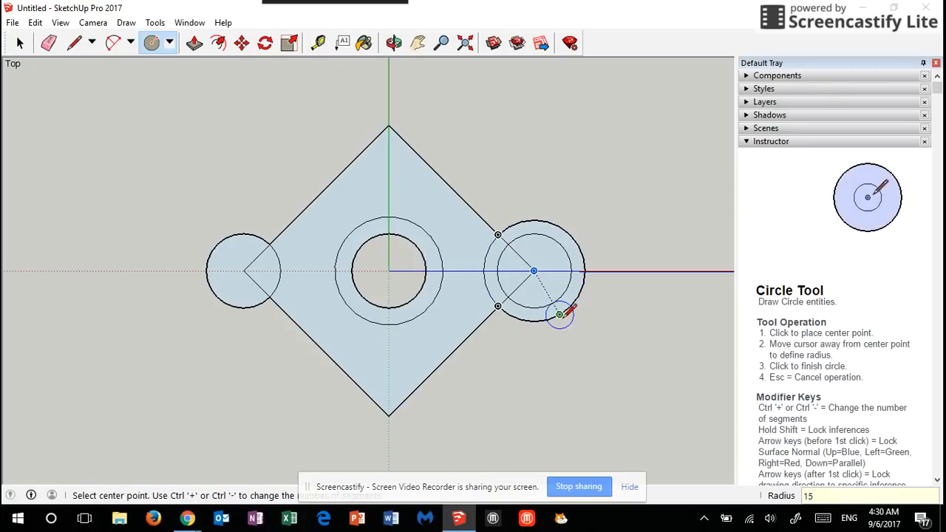
left_click(243, 270)
left_click(284, 310)
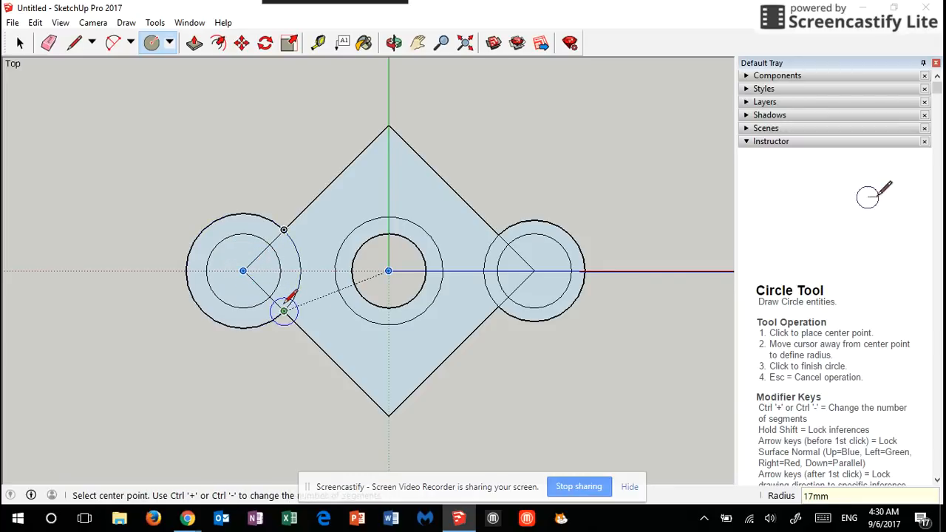
type("15")
key("Return")
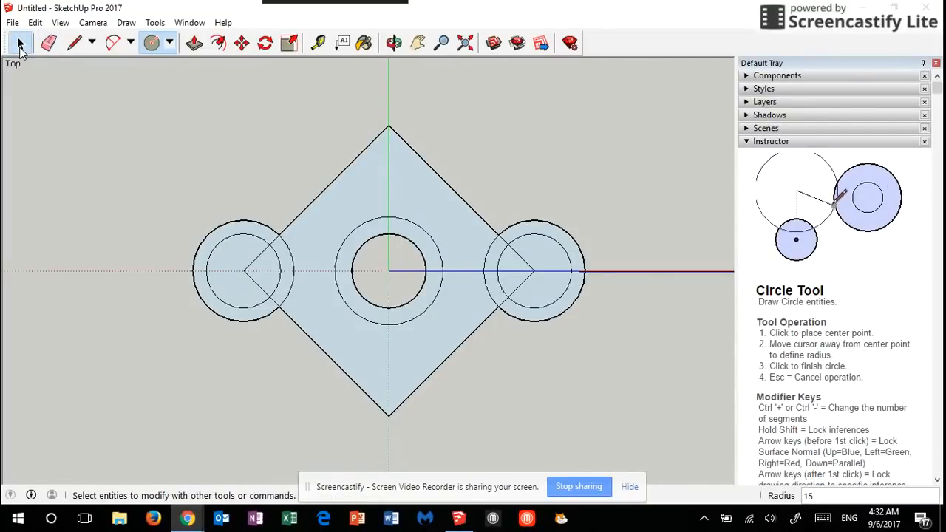
Erase the polygon edge segments that lie inside the right and left outer circles
left_click(20, 44)
left_click(49, 45)
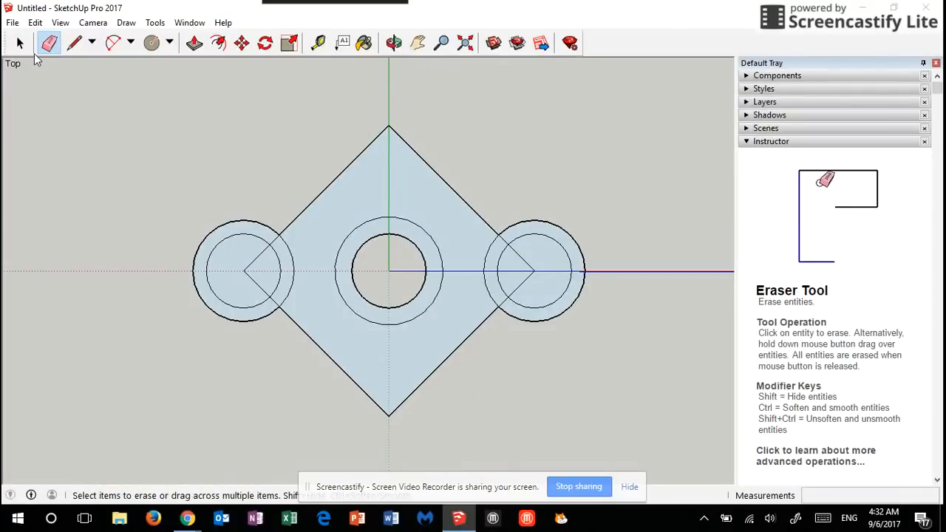
left_click(246, 270)
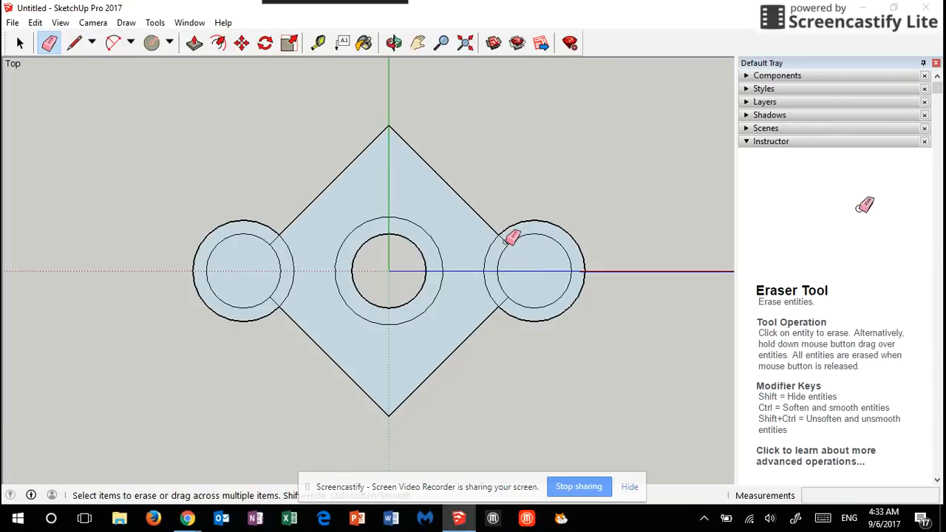
scroll(512, 237, "up", 4)
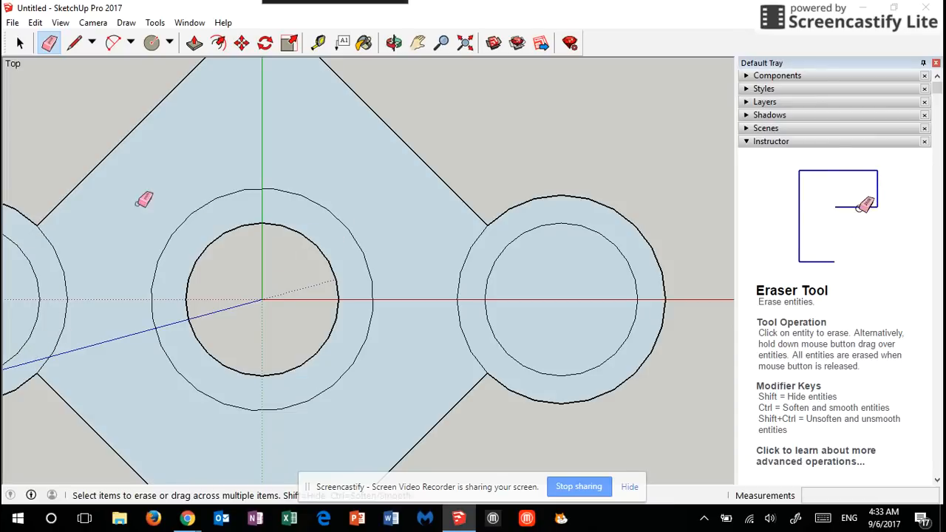
Delete the inner faces of the right and left circles to open their bearing holes
scroll(143, 157, "down", 3)
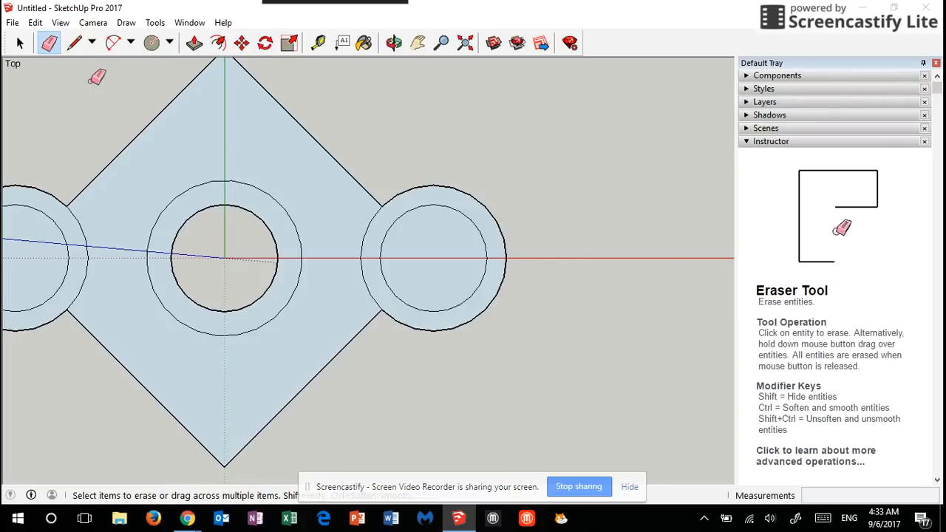
left_click(20, 43)
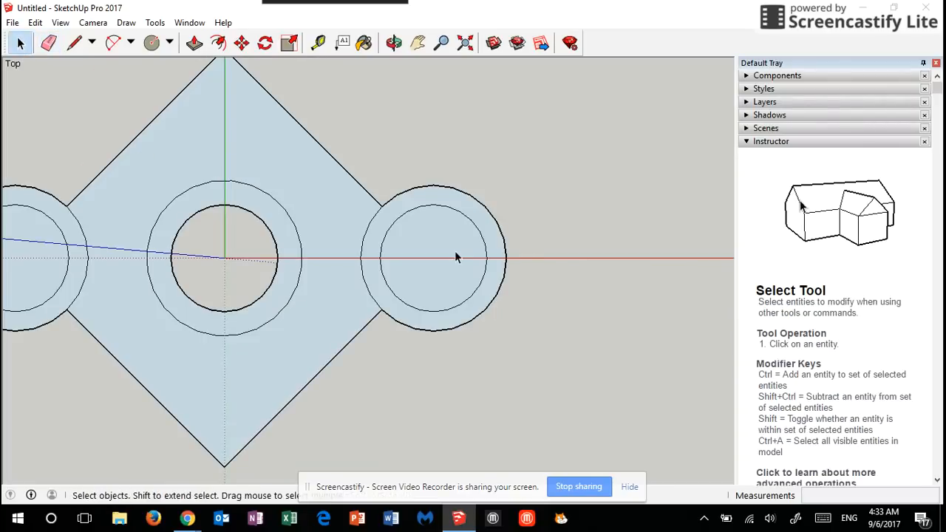
left_click(425, 226)
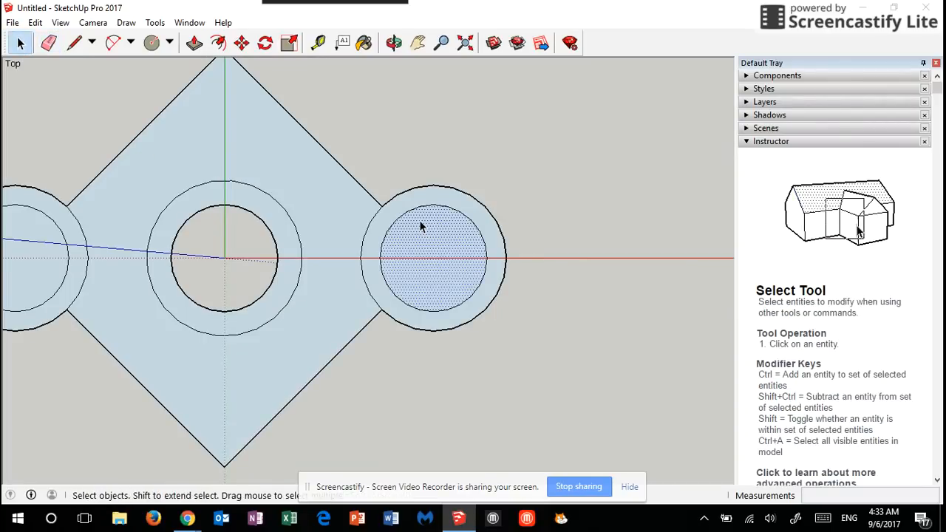
key("Delete")
left_click(46, 280)
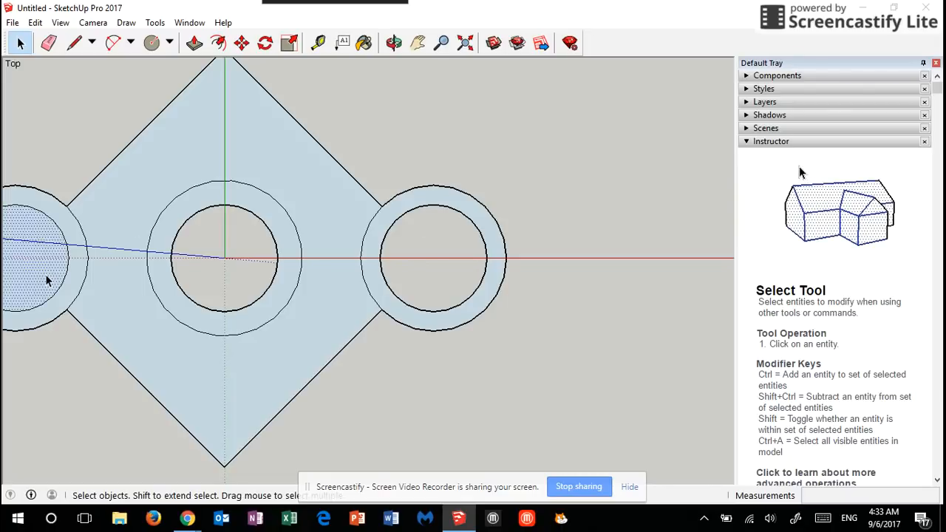
key("Delete")
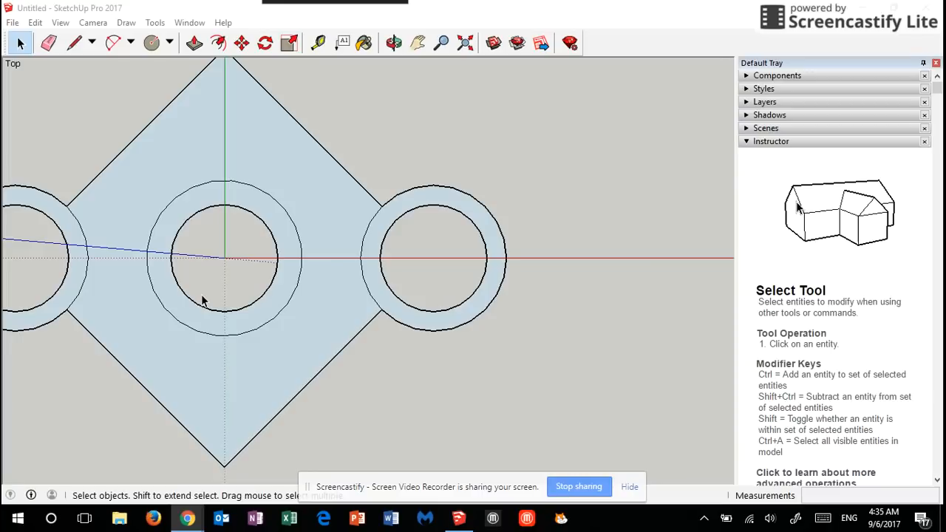
Draw two horizontal lines joining the left and right rings at the points where the polygon's edges meet them
middle_click_drag(205, 295, 335, 319, "shift")
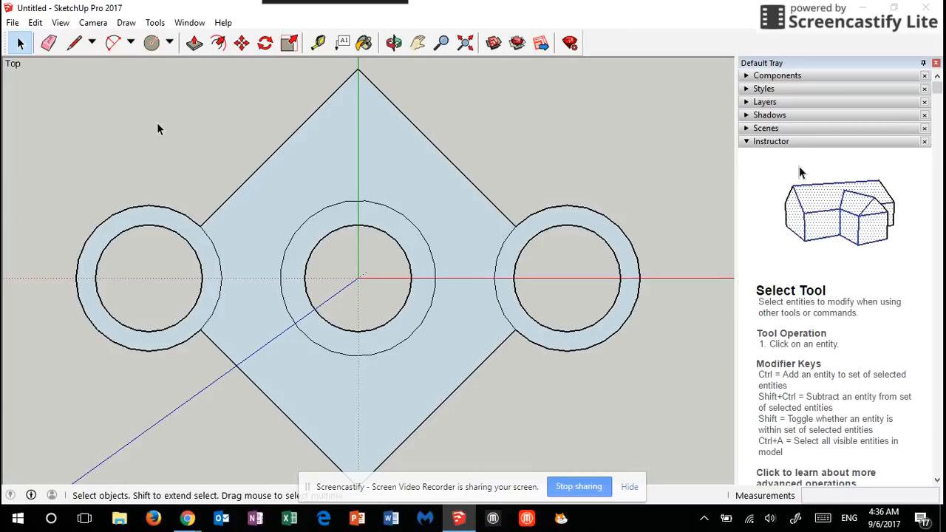
left_click(74, 44)
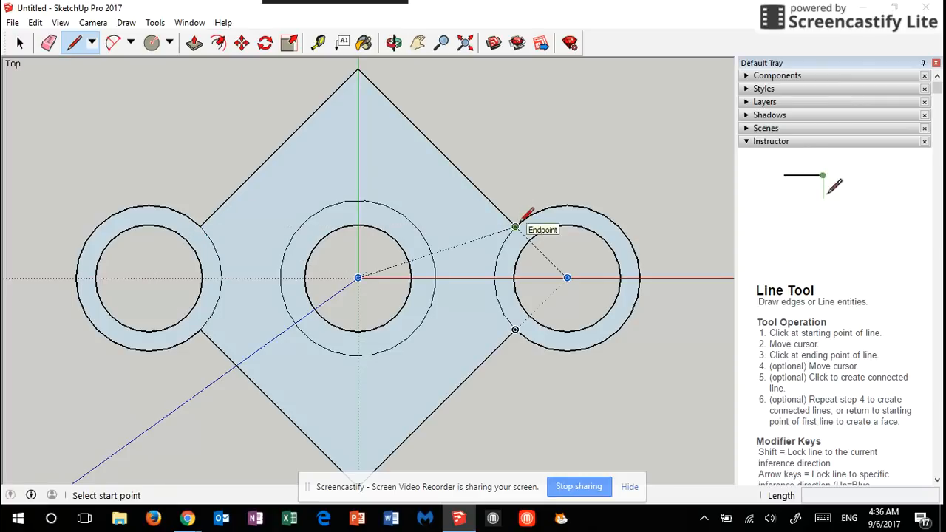
left_click(200, 226)
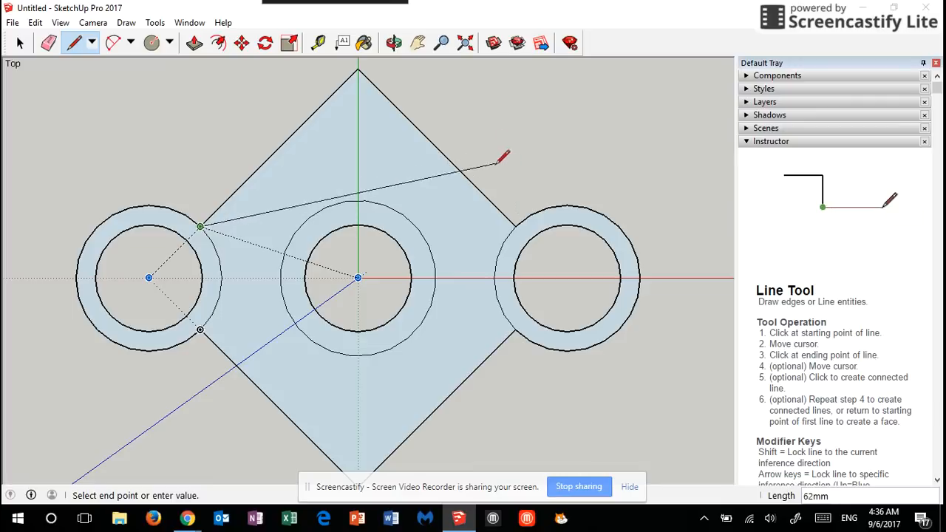
left_click(515, 226)
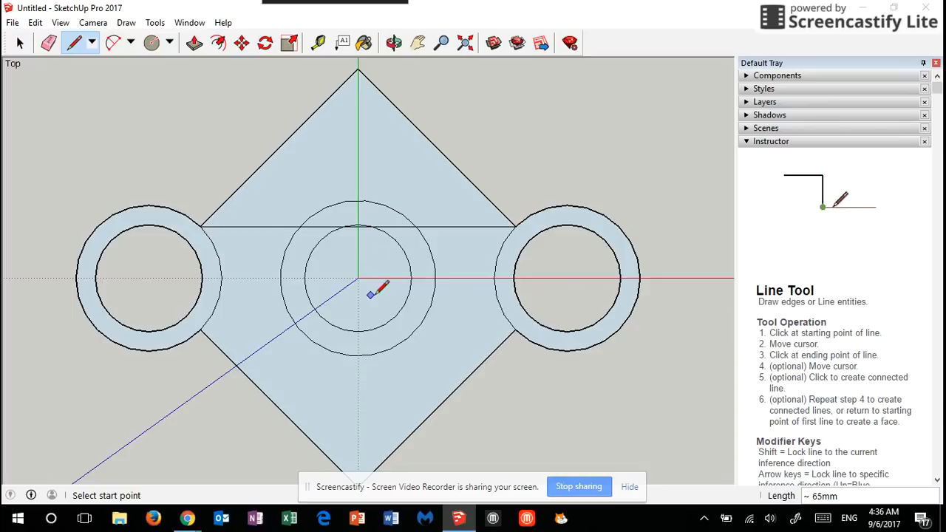
left_click(201, 329)
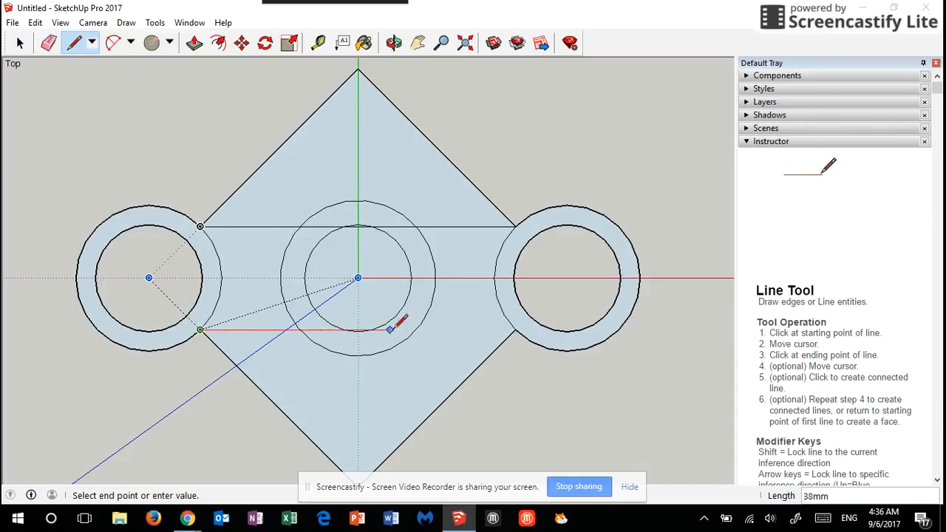
left_click(515, 329)
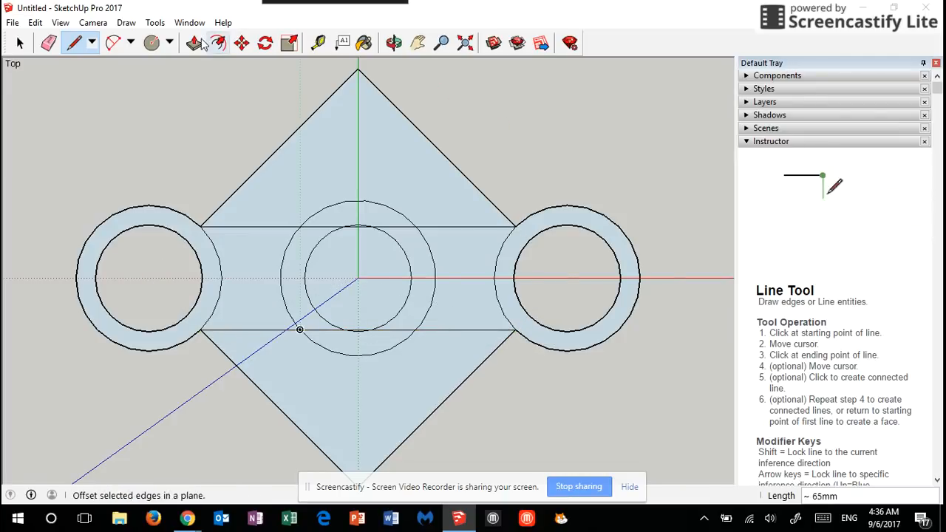
Erase the polygon edges above and below the two connecting lines, leaving a straight bar between the outer rings
left_click(48, 44)
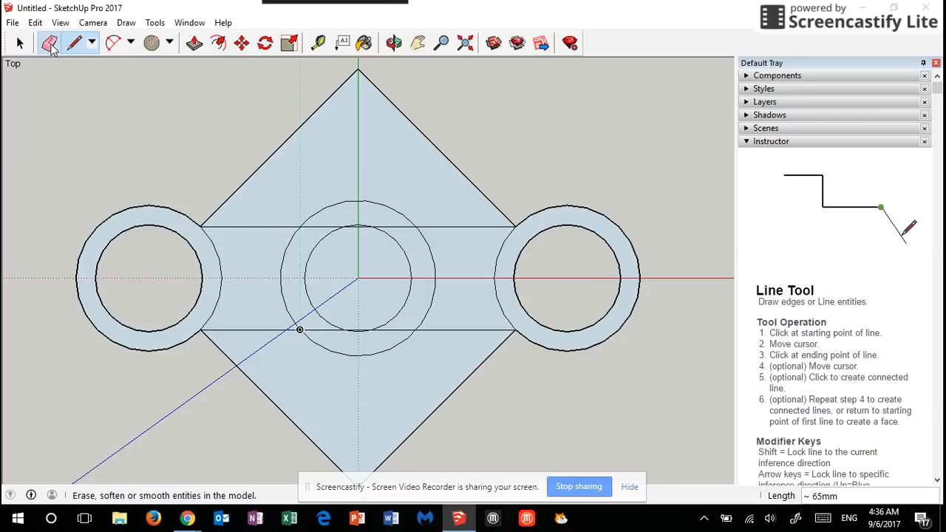
left_click(293, 137)
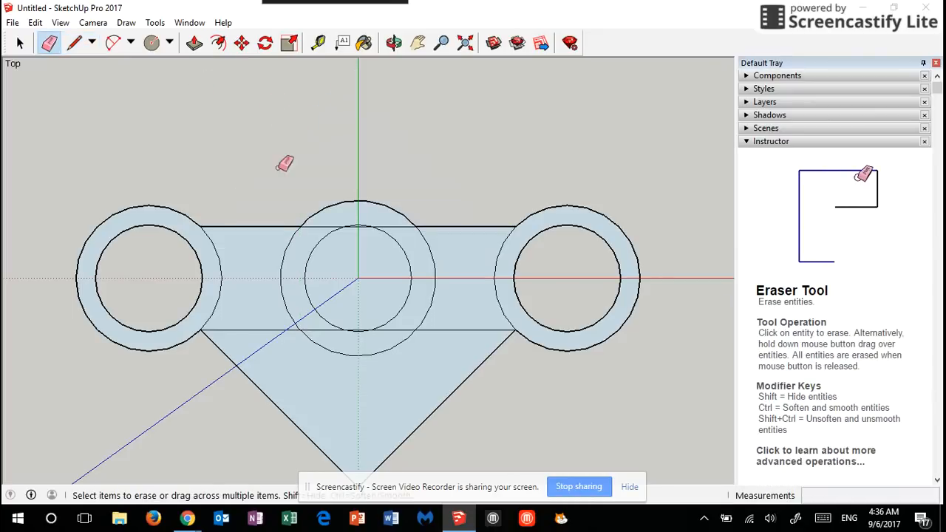
left_click(232, 359)
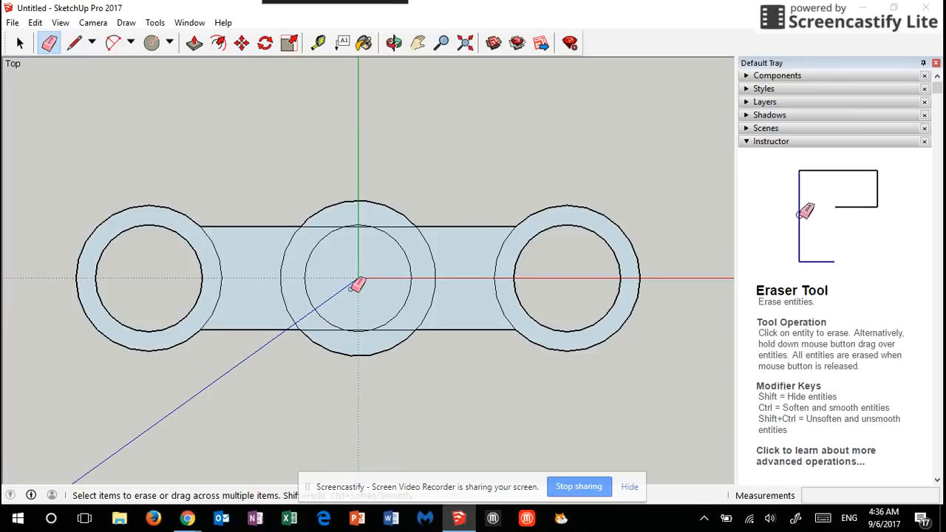
Erase the segments of the upper connecting line that cross the central ring
scroll(365, 235, "up", 2)
scroll(368, 231, "up", 4)
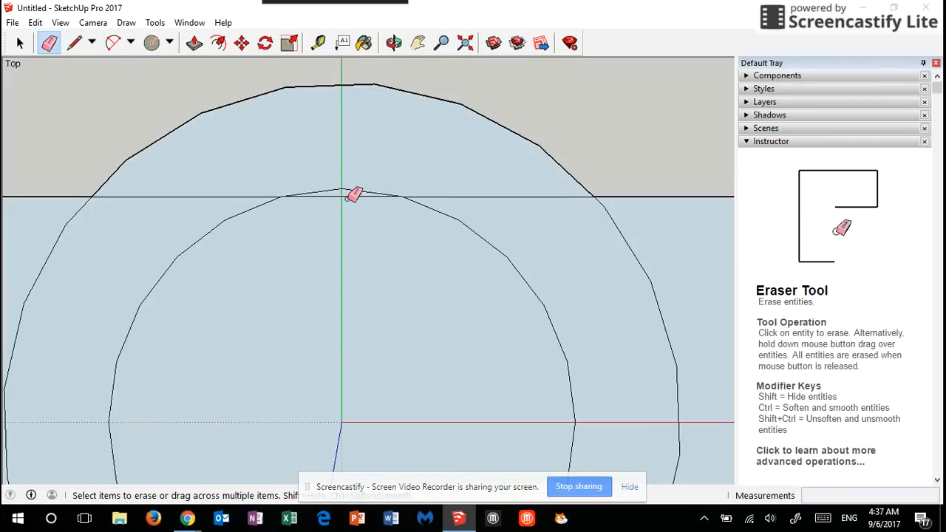
left_click(349, 197)
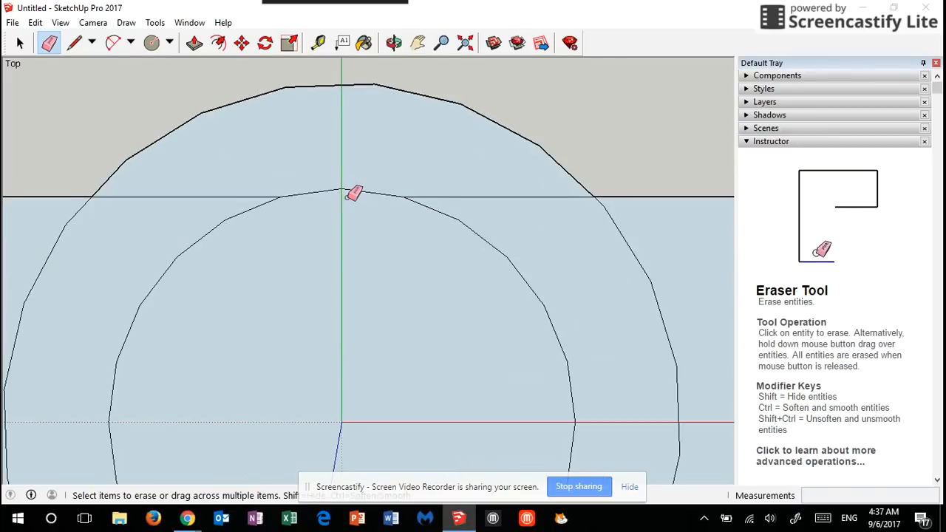
left_click(442, 196)
left_click(257, 197)
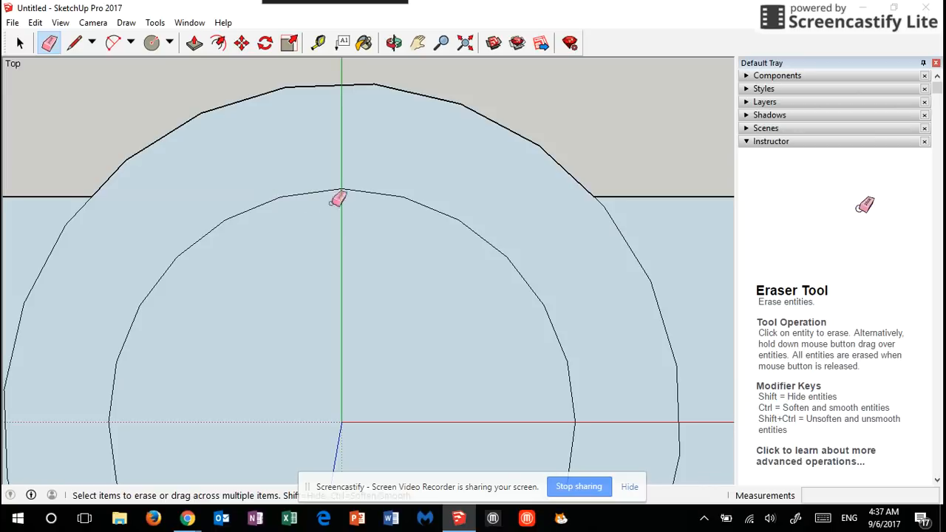
Erase the segments of the lower connecting line that cross the central ring
scroll(375, 281, "down", 1)
scroll(381, 278, "down", 1)
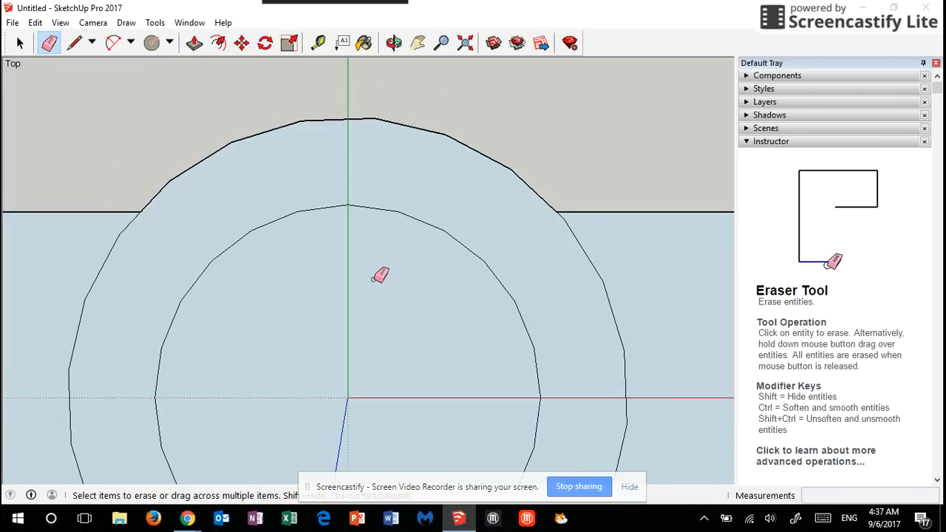
key("o")
left_click_drag(374, 276, 407, 103)
key("e")
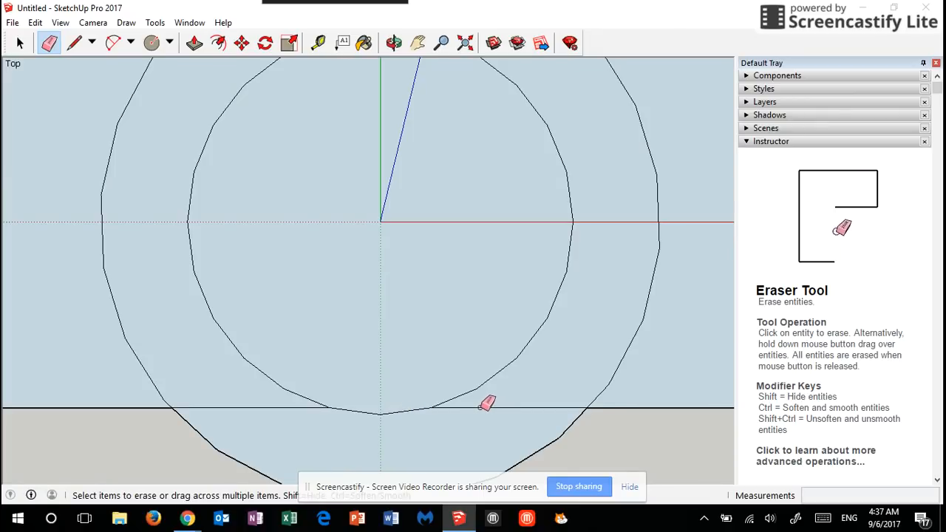
left_click(266, 406)
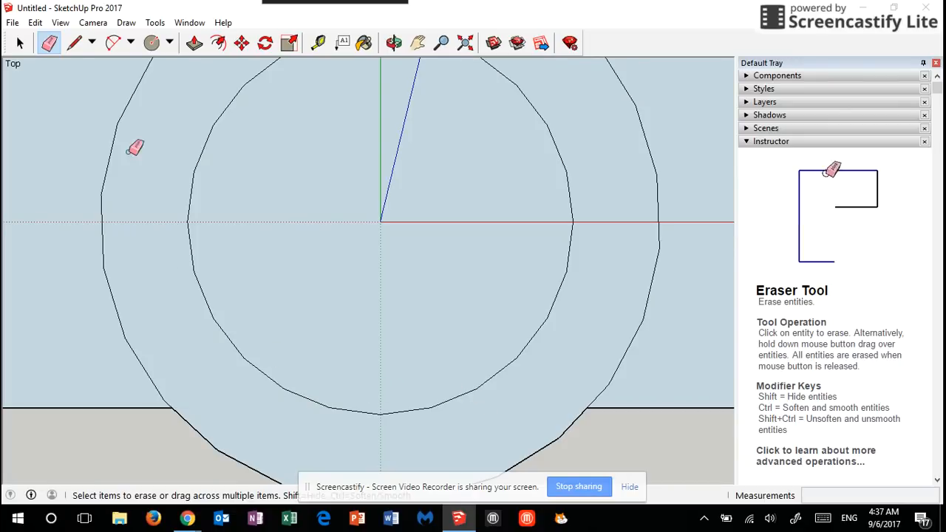
Delete the inner face of the central ring to reopen its bearing hole
left_click(18, 44)
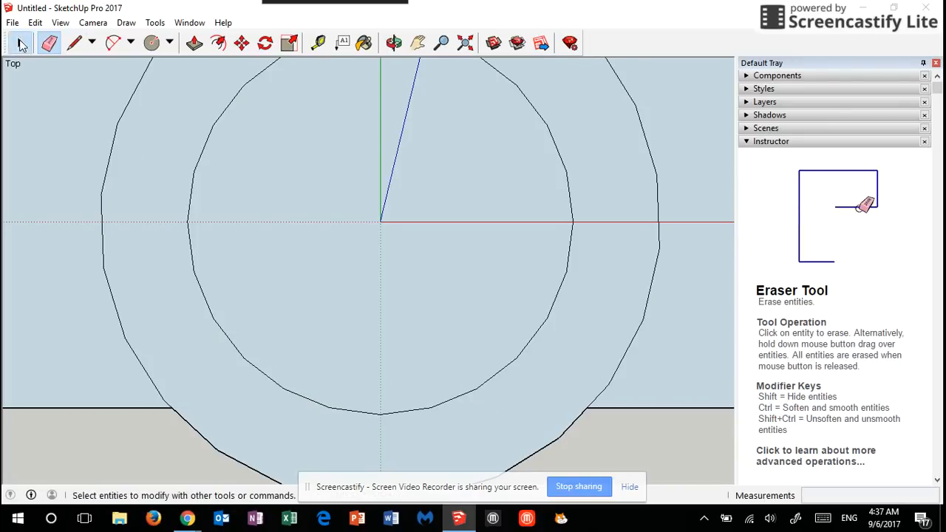
left_click(432, 189)
key("Delete")
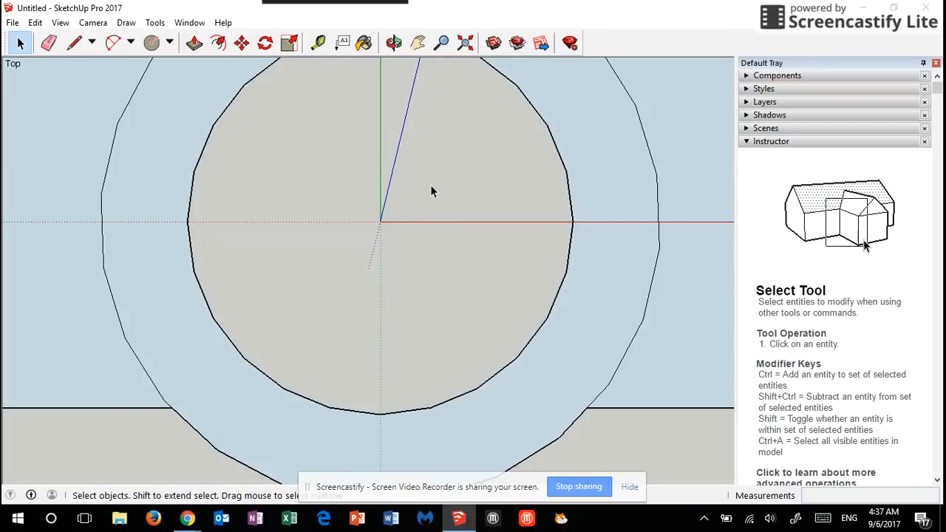
Undo the straight-bar edits back to the full four-sided polygon with its three open rings
scroll(431, 189, "down", 4)
scroll(432, 193, "down", 1)
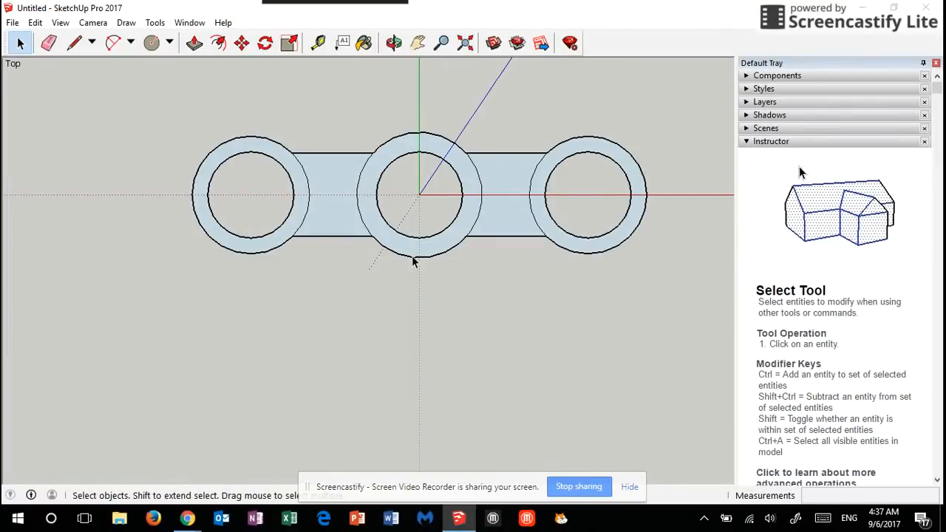
key("ctrl+z")
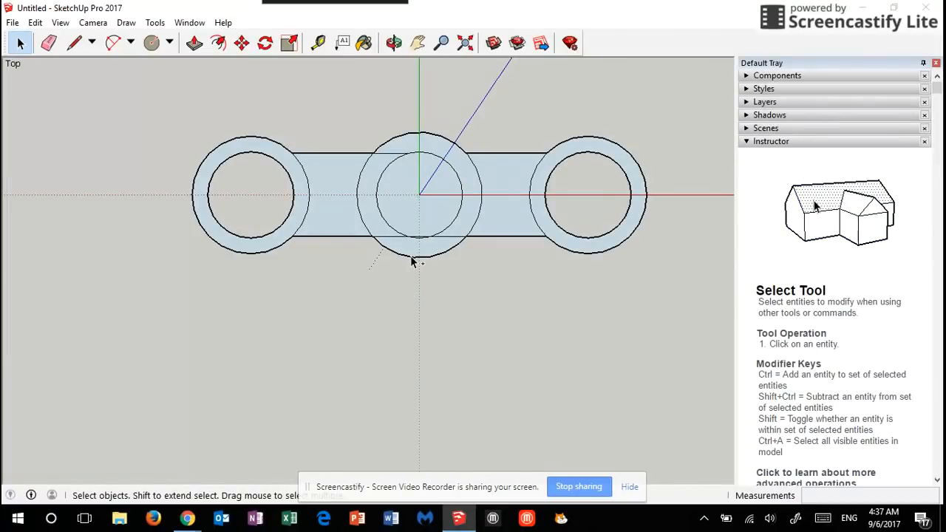
key("ctrl+z")
key("ctrl+z")
key("ctrl+z")
key("ctrl+z")
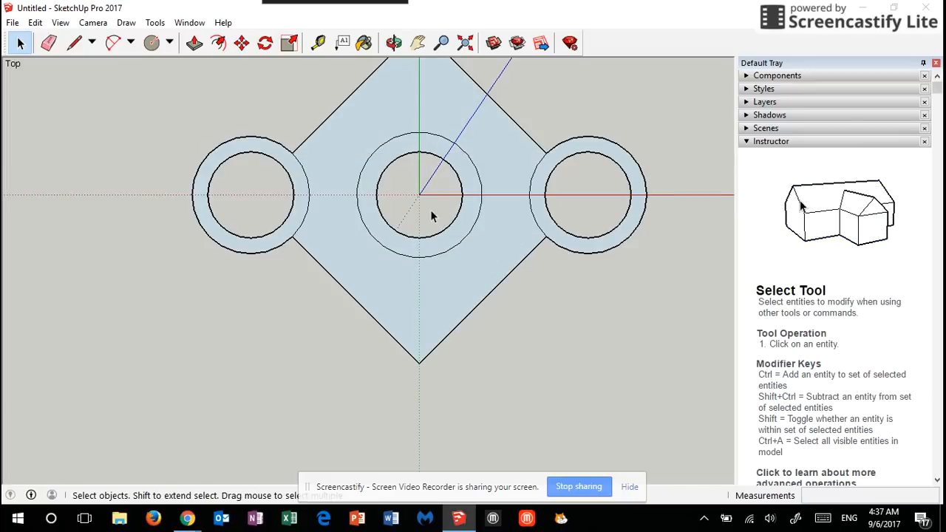
Draw a 2-point arc between the upper ring-polygon intersections of the outer rings, bulging about 2 mm toward the centre
middle_click_drag(417, 205, 146, 80)
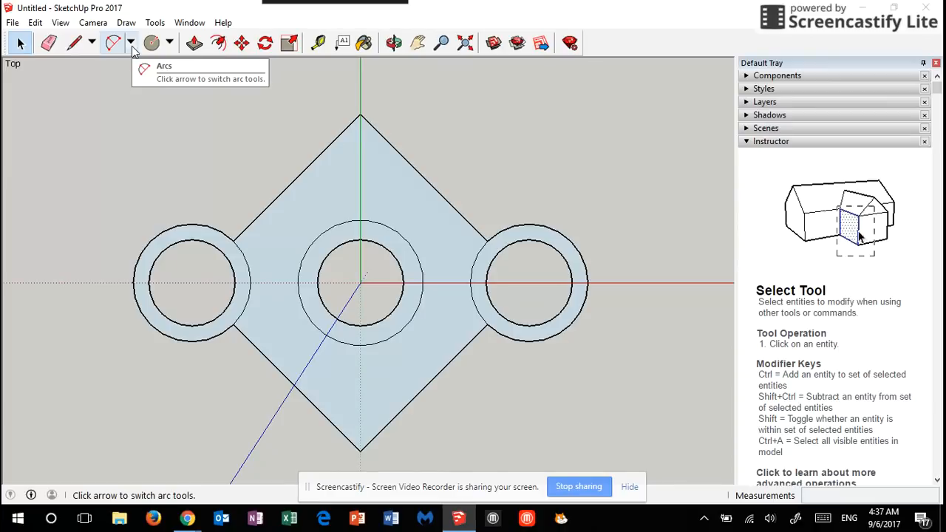
left_click(131, 44)
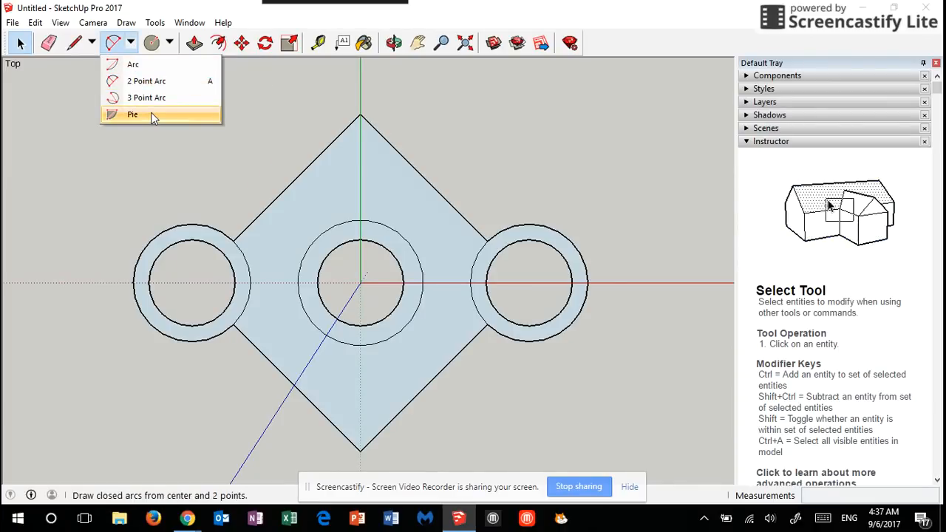
left_click(137, 82)
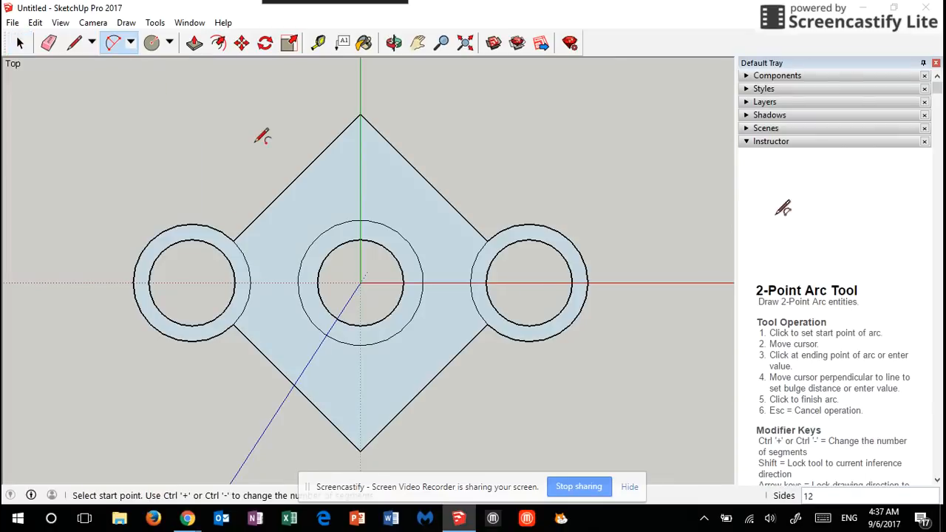
left_click(234, 241)
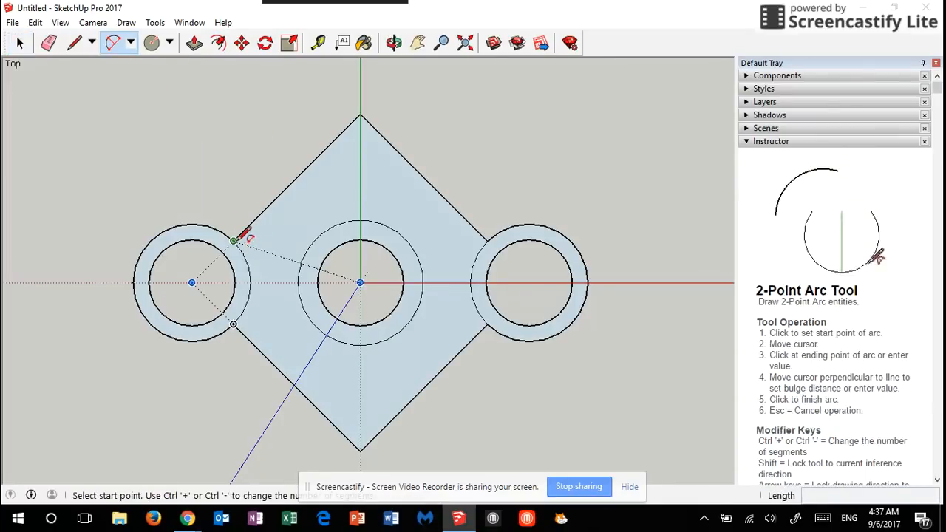
left_click(487, 241)
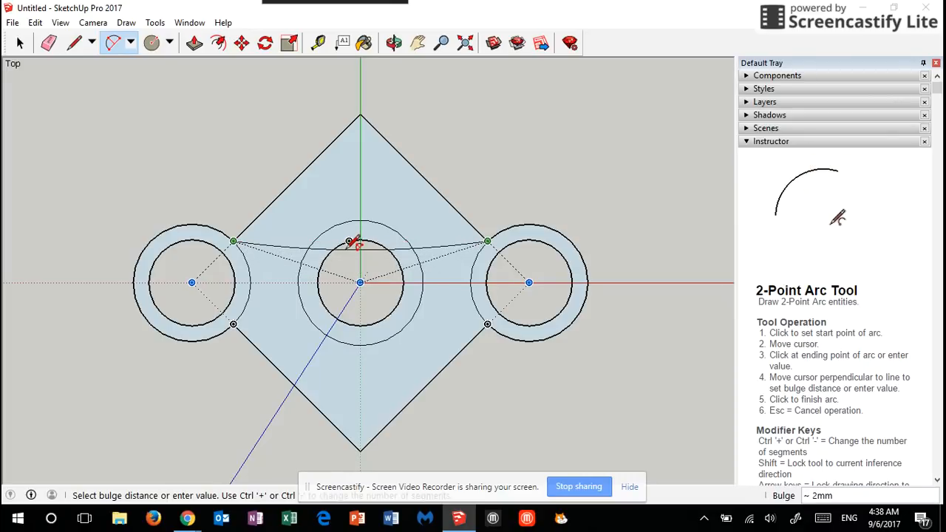
left_click(354, 245)
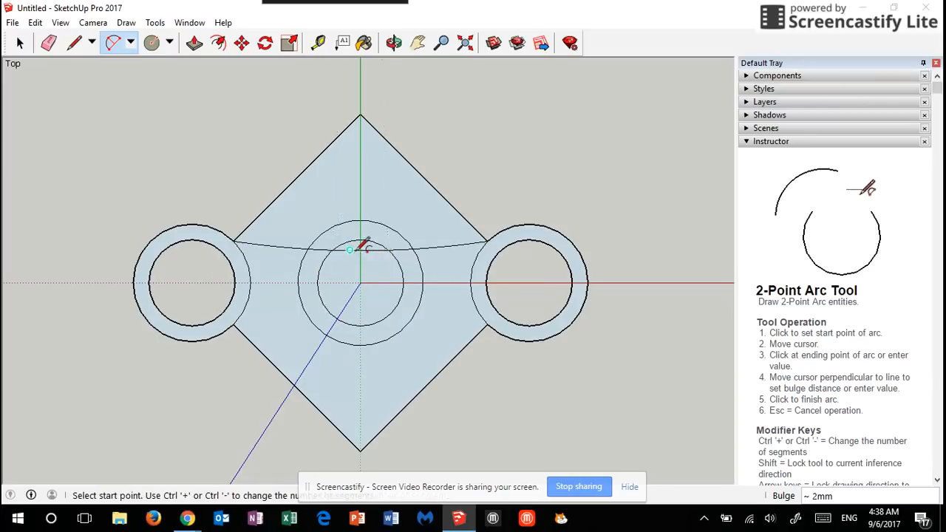
Draw a 2-point arc between the lower ring-polygon intersections of the outer rings, bulging 3 mm toward the centre
left_click(233, 324)
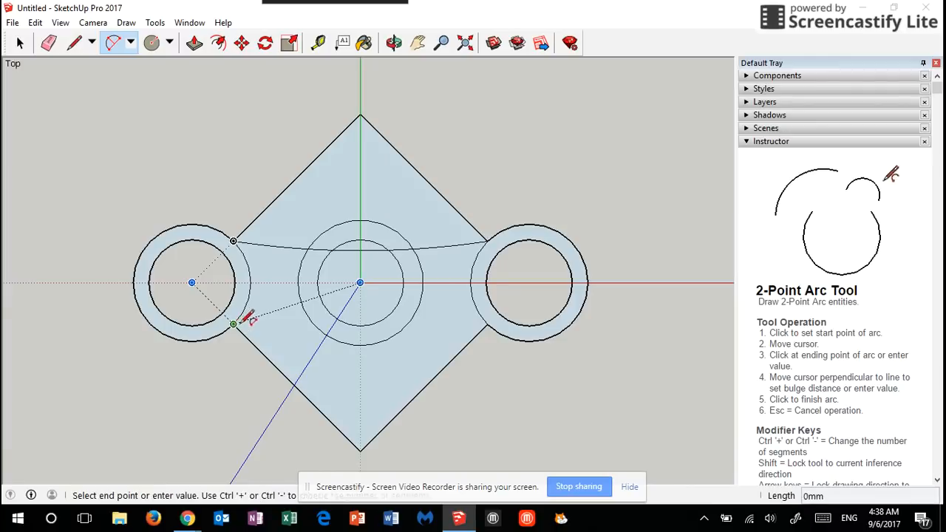
left_click(488, 323)
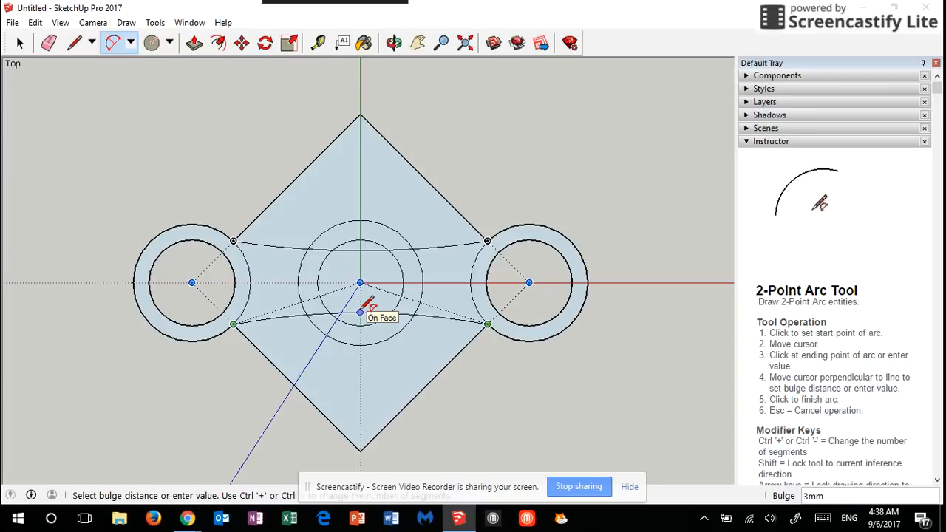
left_click(360, 312)
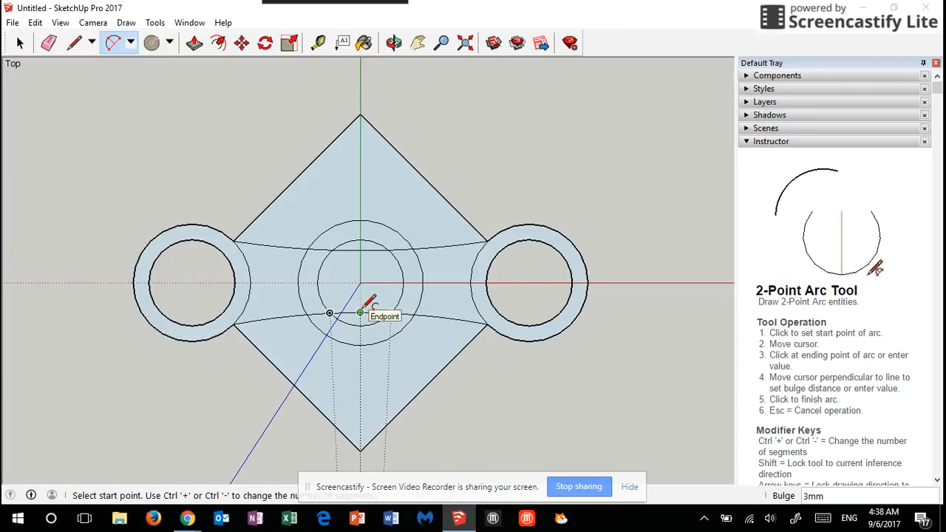
Erase the polygon's edges outside the two arcs and the arc segments that cross the central ring
left_click(49, 43)
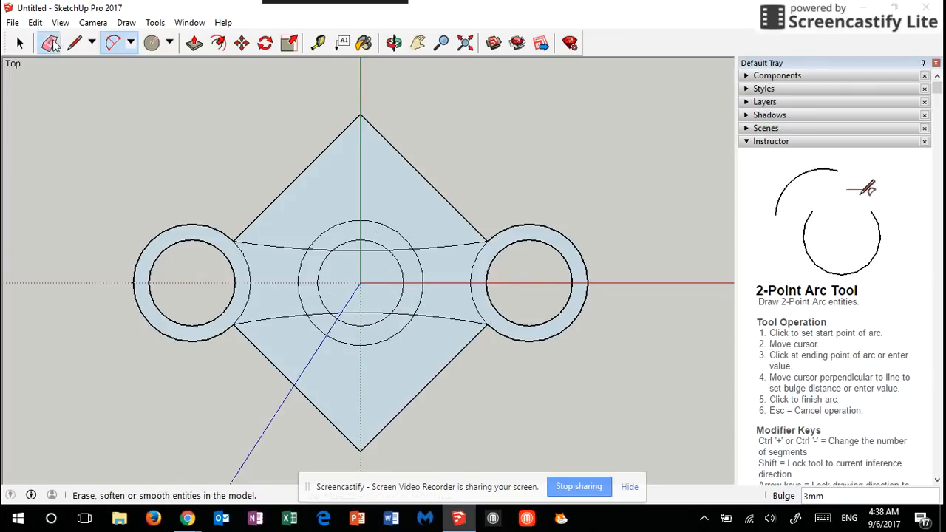
left_click(394, 148)
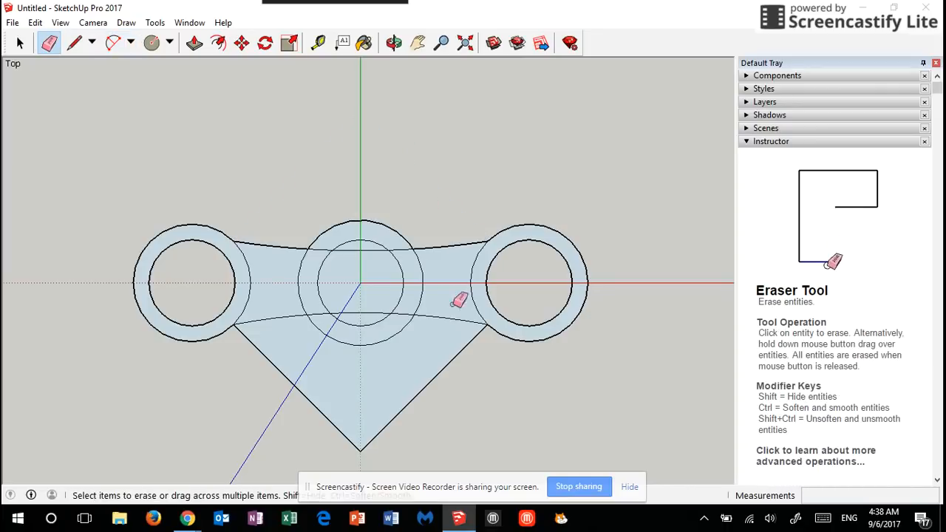
left_click(470, 341)
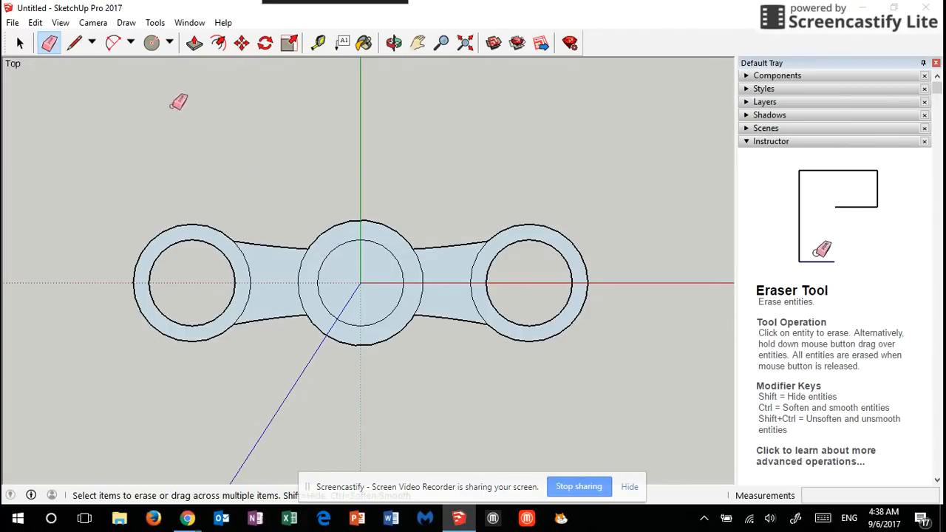
Delete the inner face of the central ring to open the bearing hole between the curved arms
left_click(20, 43)
left_click(347, 269)
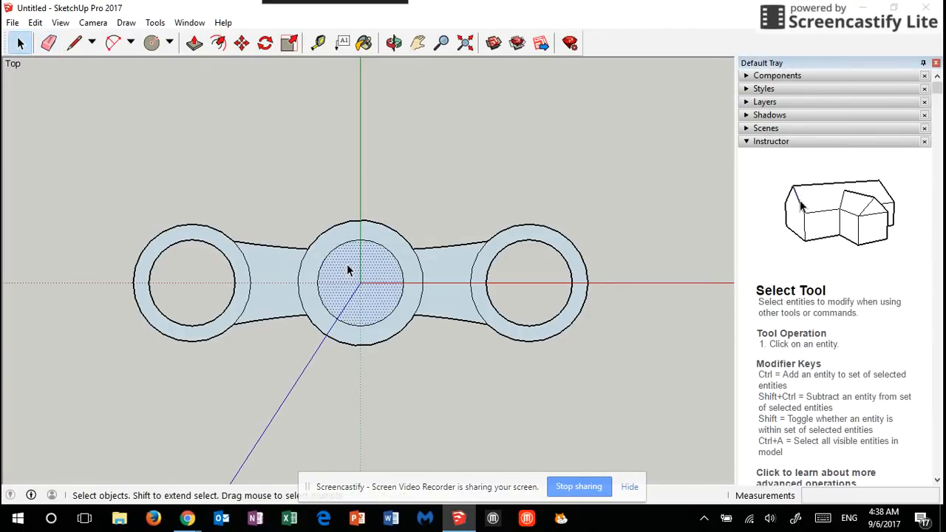
key("Delete")
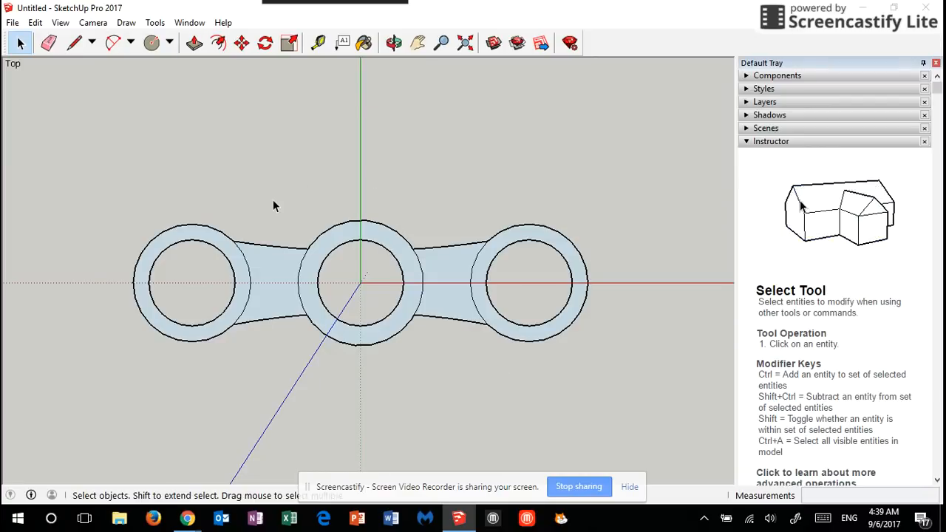
Erase the ring outline segments between the arms and the three rings to merge the body into one face
left_click(92, 42)
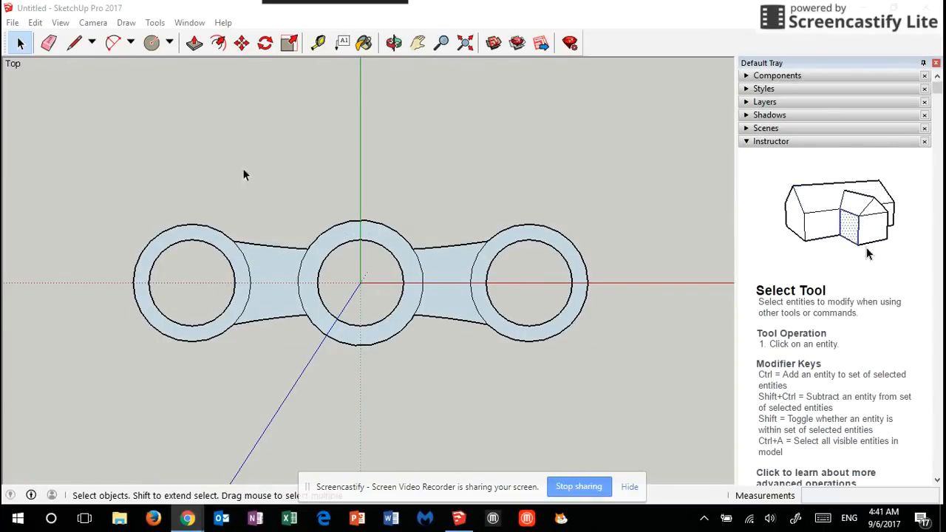
left_click(49, 43)
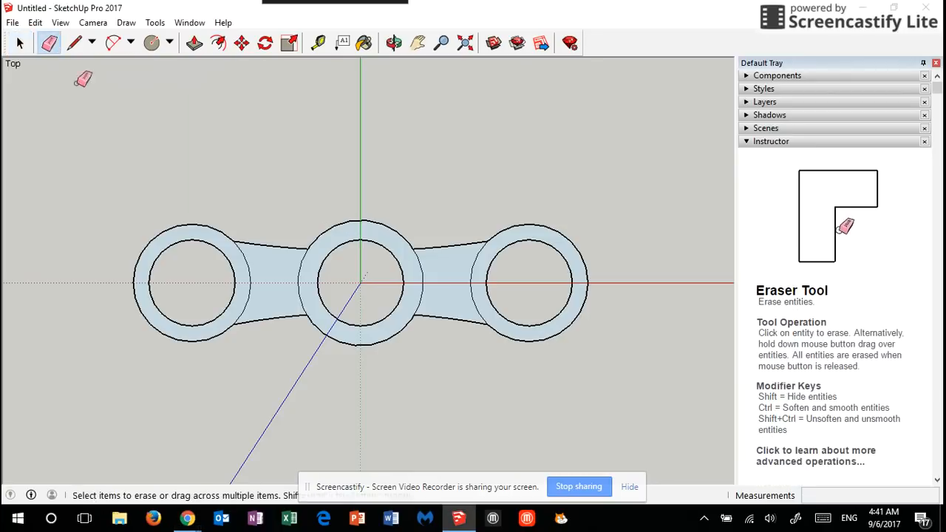
left_click(250, 272)
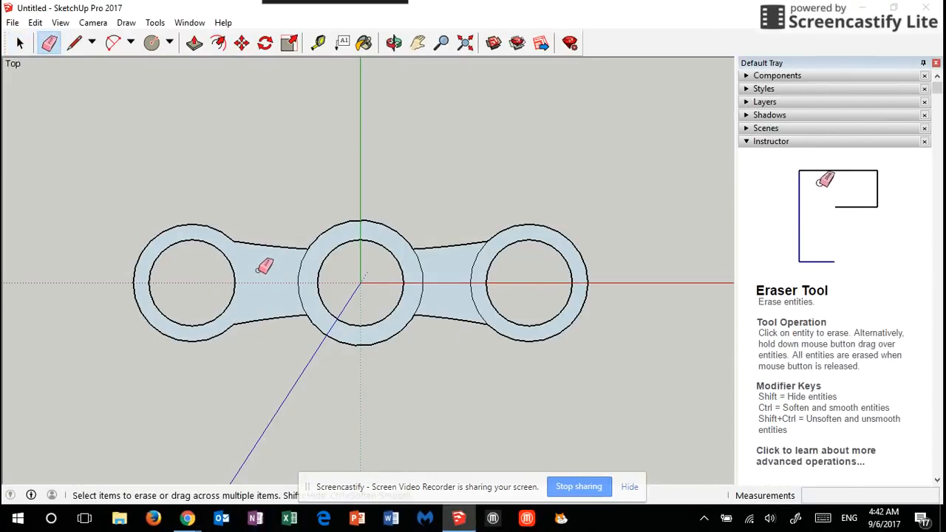
left_click(302, 272)
left_click(423, 263)
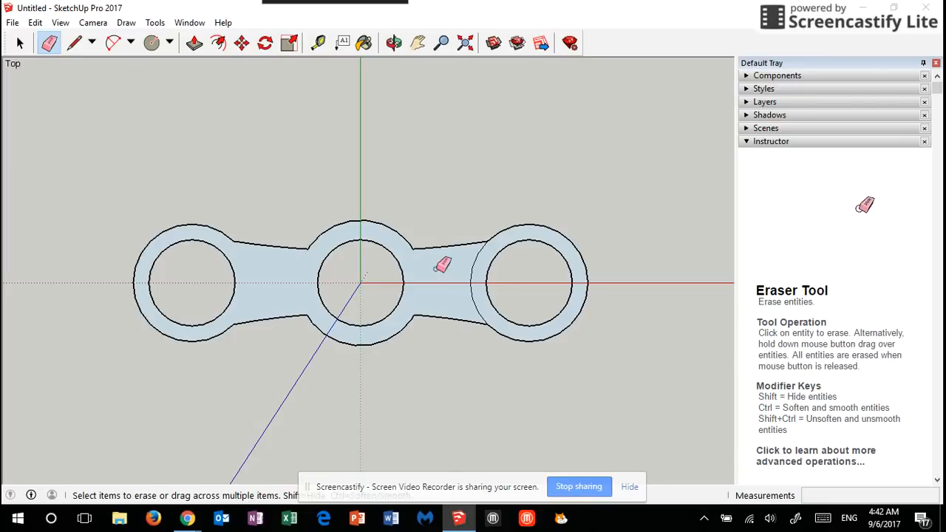
left_click(472, 269)
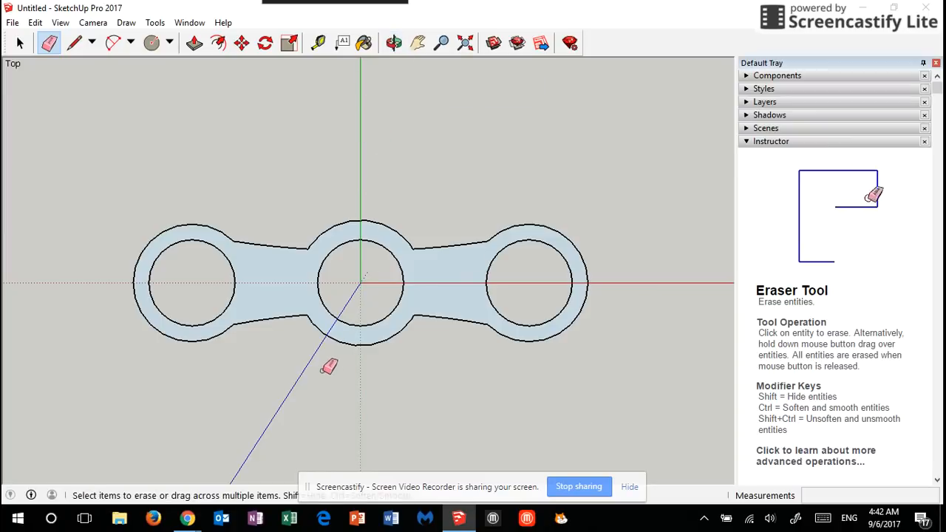
Push/Pull the merged spinner face upward to a thickness of 8 mm
key("o")
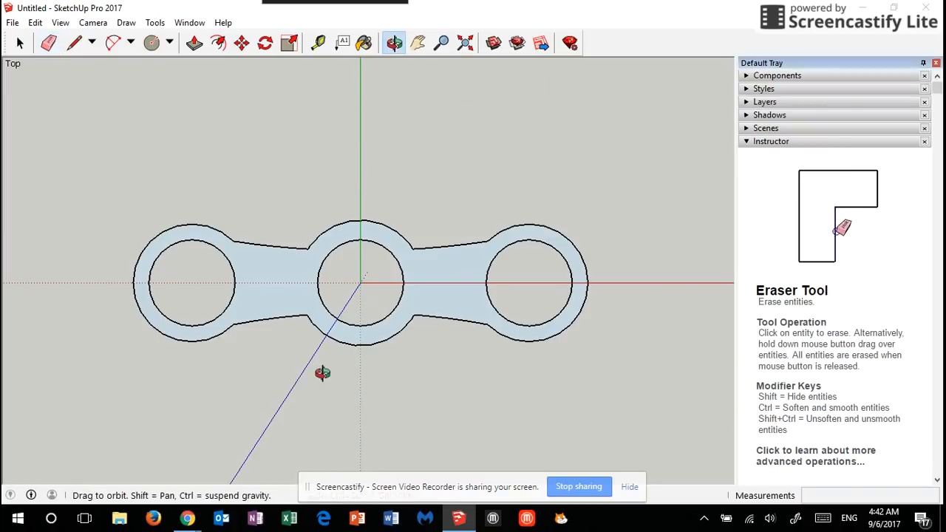
mouse_move(322, 374)
left_mouse_down()
mouse_move(348, 291)
mouse_move(321, 185)
left_mouse_up()
key("e")
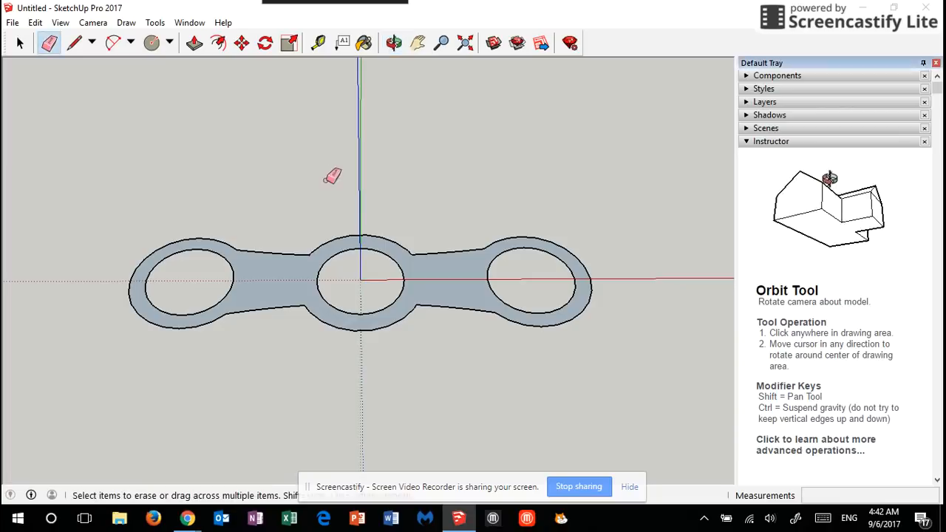
key("o")
mouse_move(310, 422)
left_mouse_down()
mouse_move(312, 238)
mouse_move(333, 165)
mouse_move(312, 331)
mouse_move(298, 256)
mouse_move(314, 158)
mouse_move(294, 332)
mouse_move(273, 395)
left_mouse_up()
key("e")
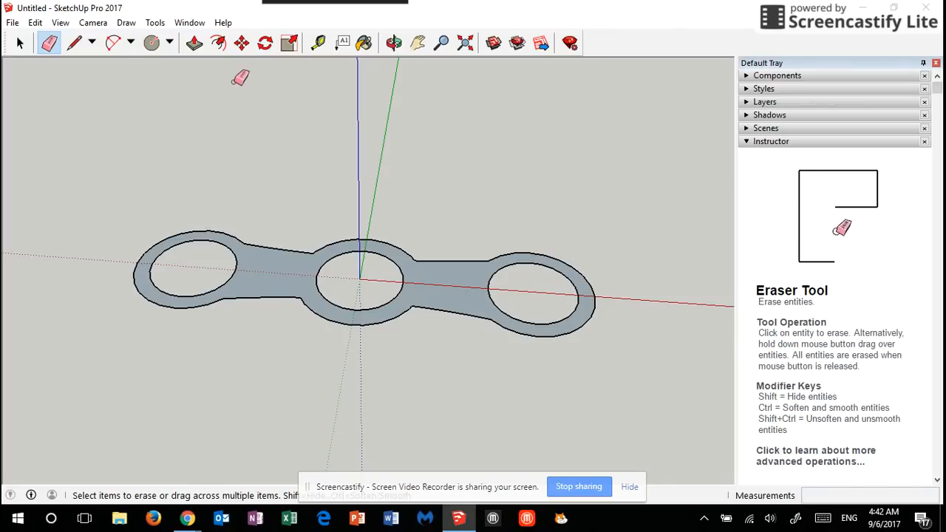
left_click(194, 43)
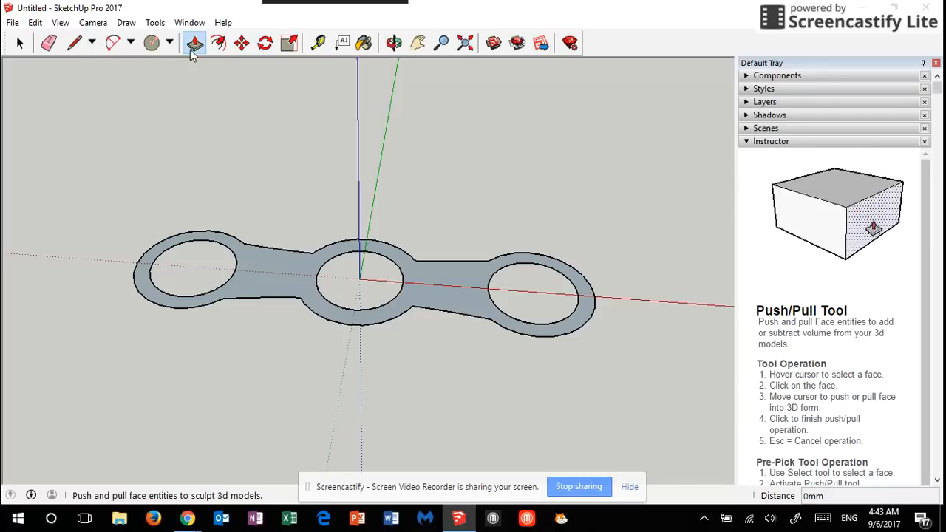
left_click(272, 278)
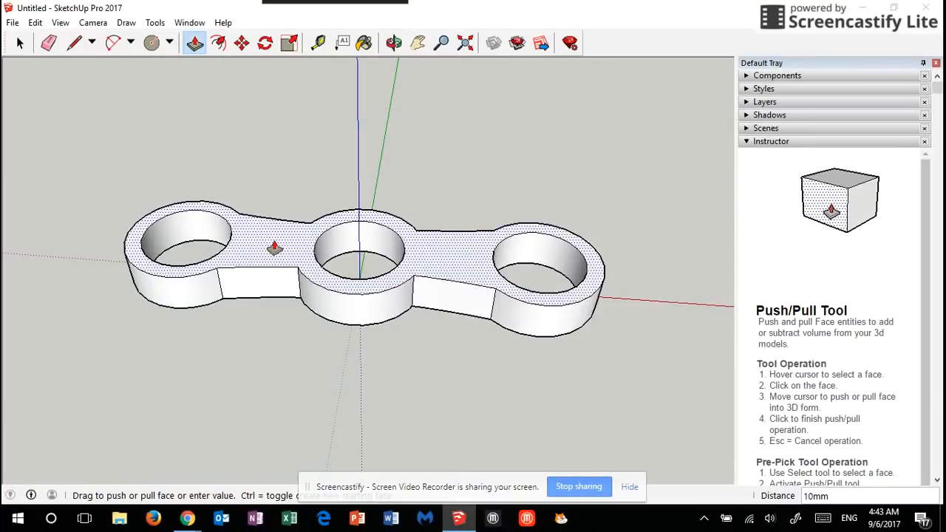
left_click(274, 248)
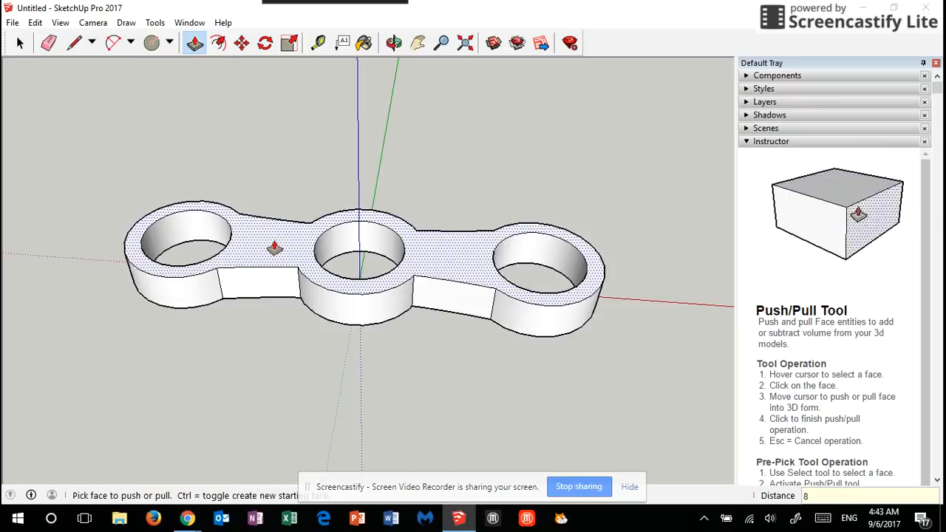
key("Return")
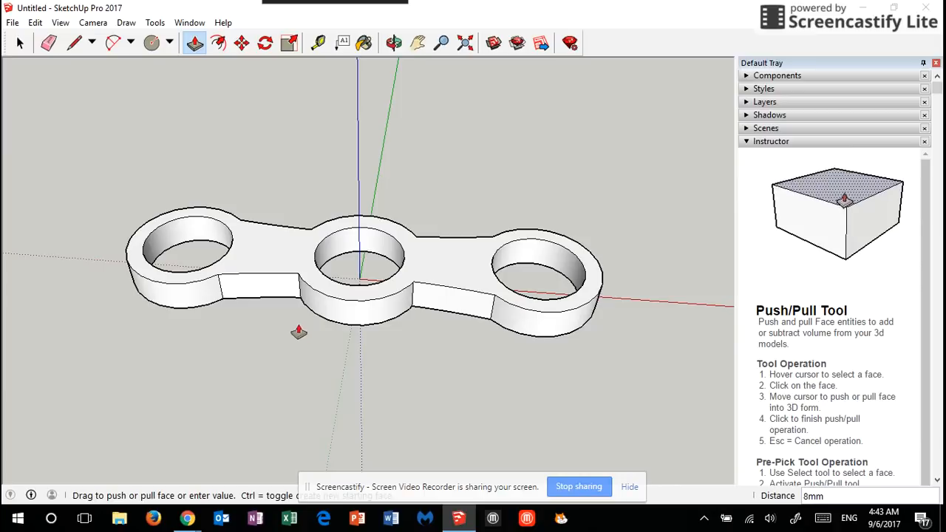
Draw a 21 mm centre line along the top face of each arm, between the central hole and the outer hole
middle_click_drag(298, 332, 418, 108)
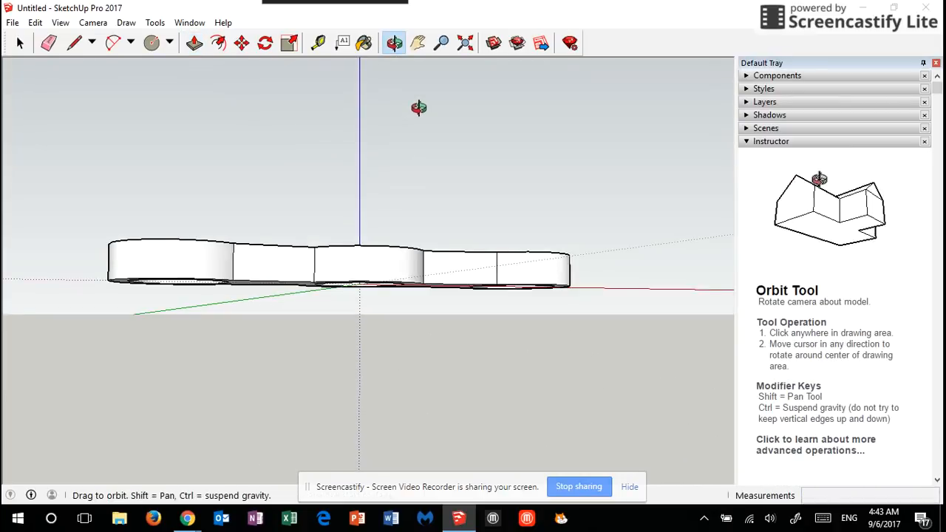
middle_click_drag(355, 359, 204, 460)
middle_click_drag(308, 274, 367, 352)
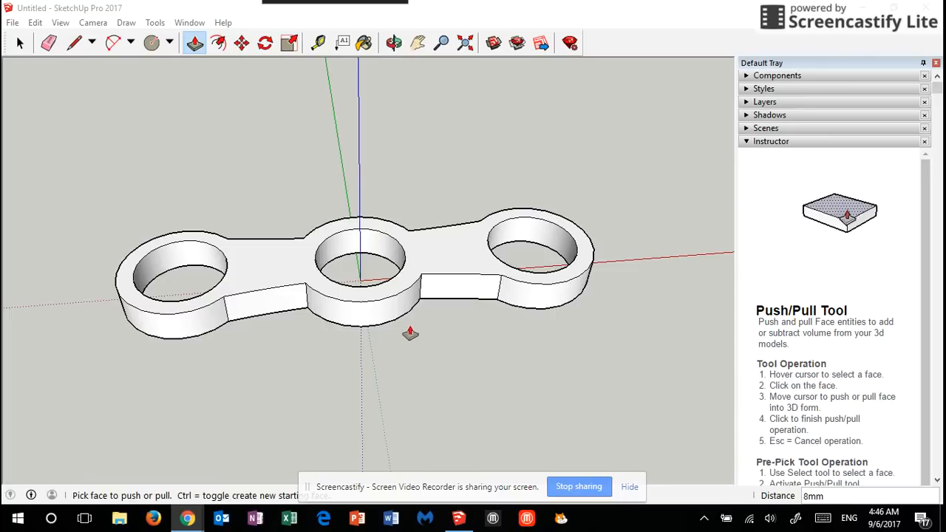
middle_click_drag(457, 327, 445, 435)
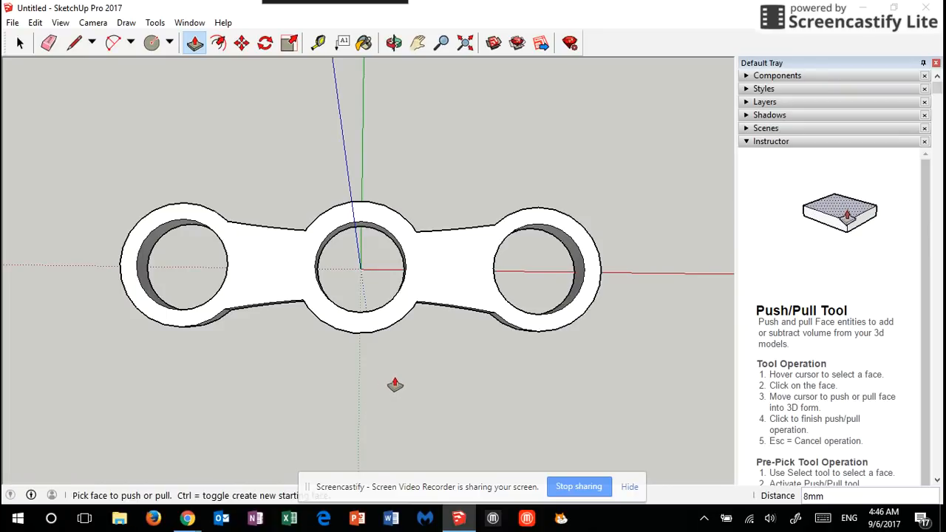
middle_click_drag(393, 392, 392, 403)
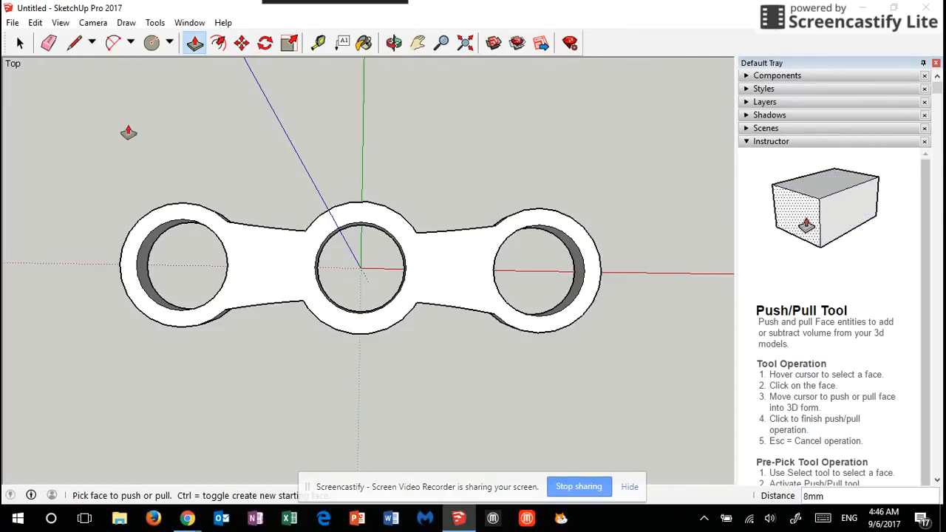
left_click(75, 43)
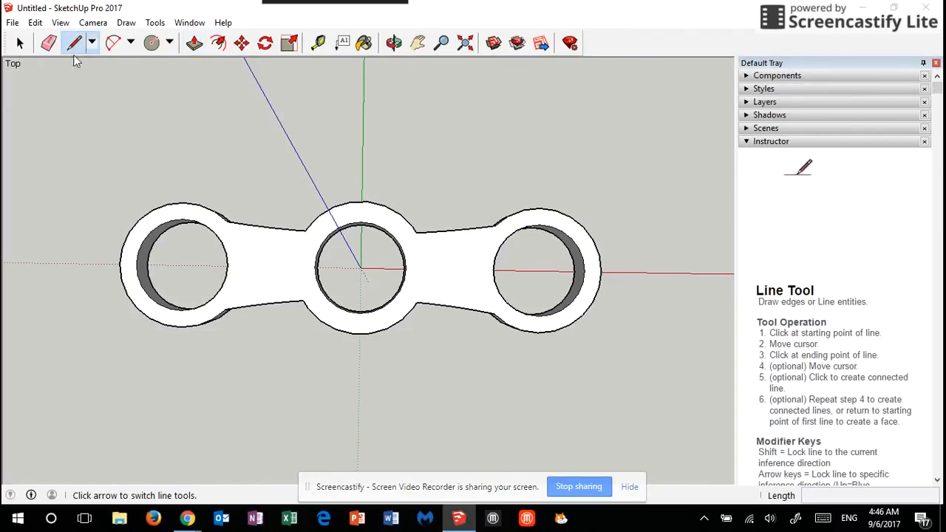
left_click(227, 265)
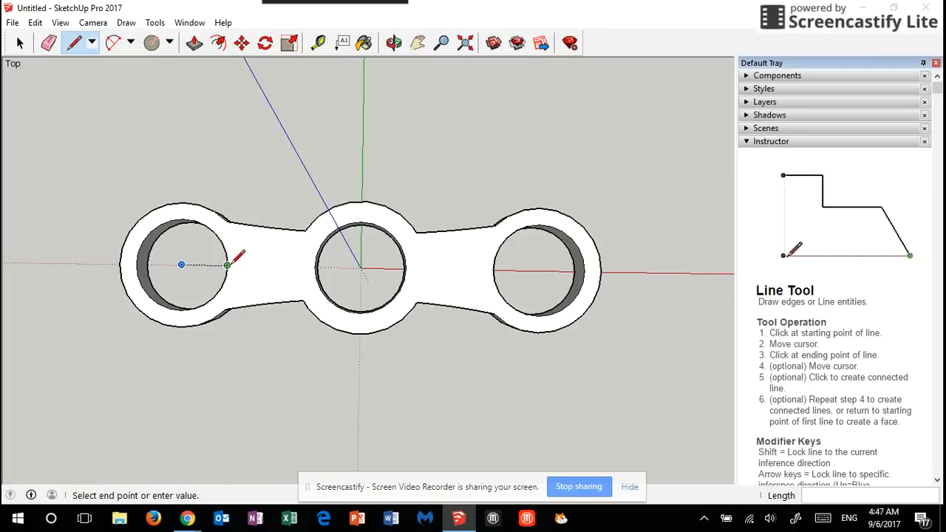
left_click(314, 266)
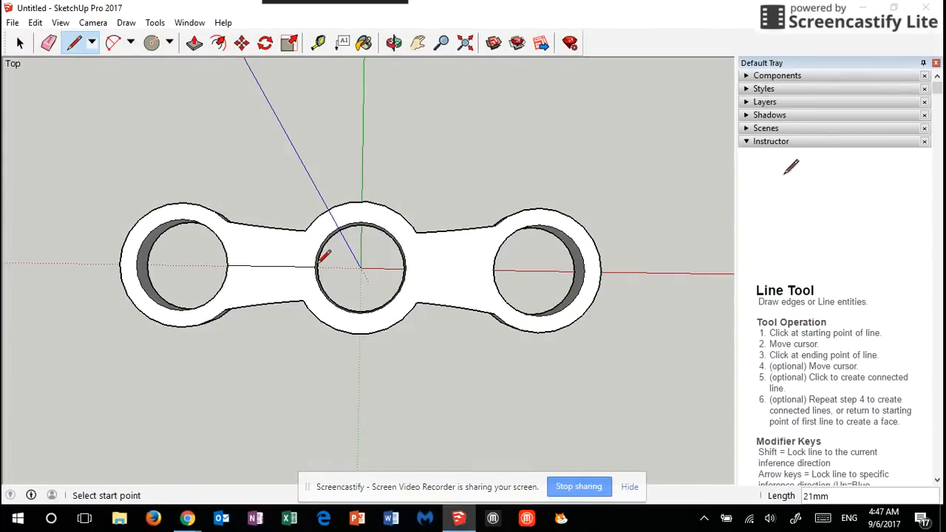
left_click(406, 267)
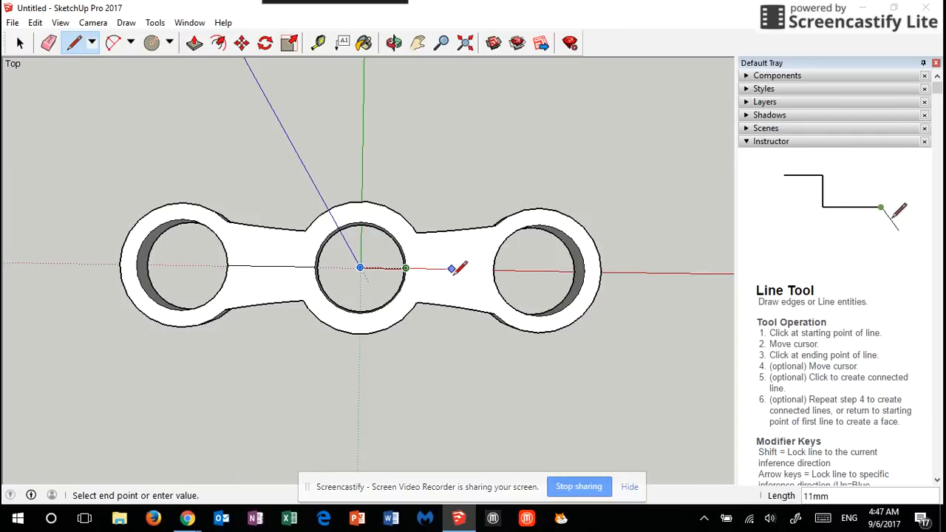
left_click(492, 269)
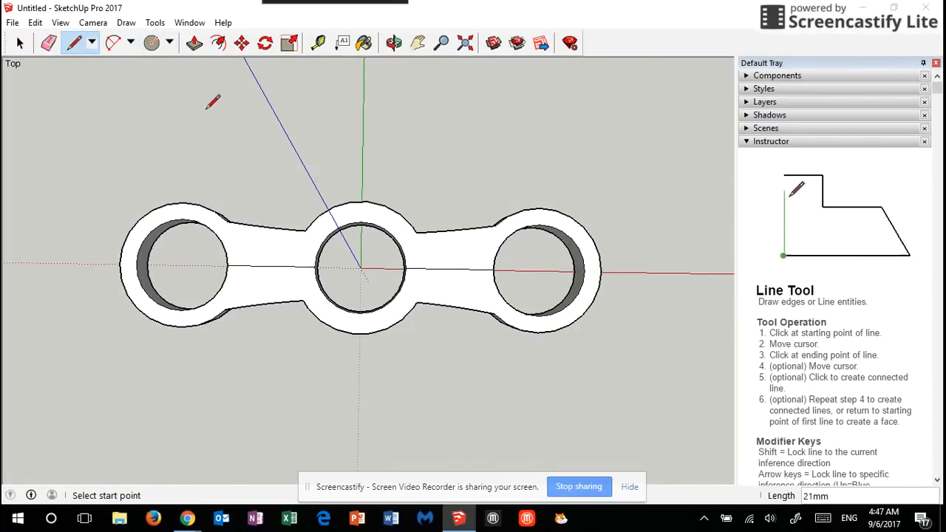
Try offsetting the outer outline of the spinner's top face outward, and undo the offset
left_click(223, 44)
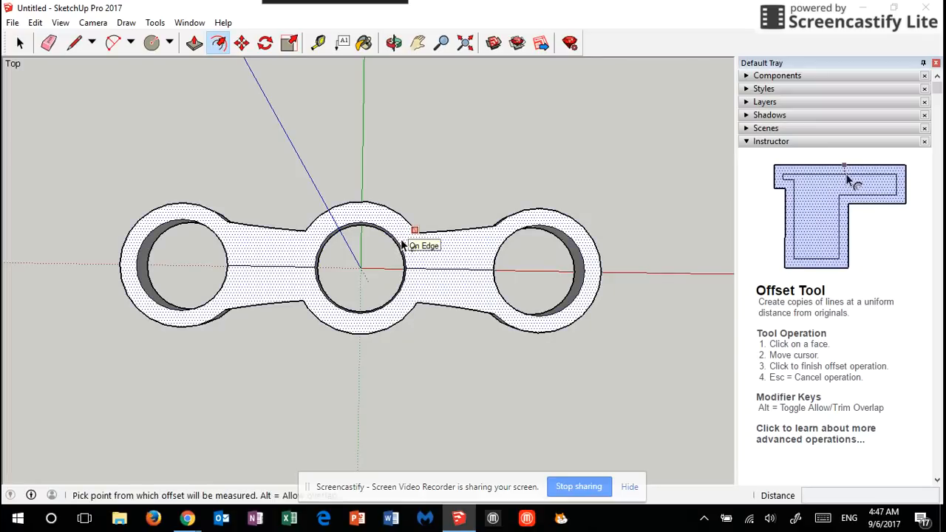
left_click(407, 221)
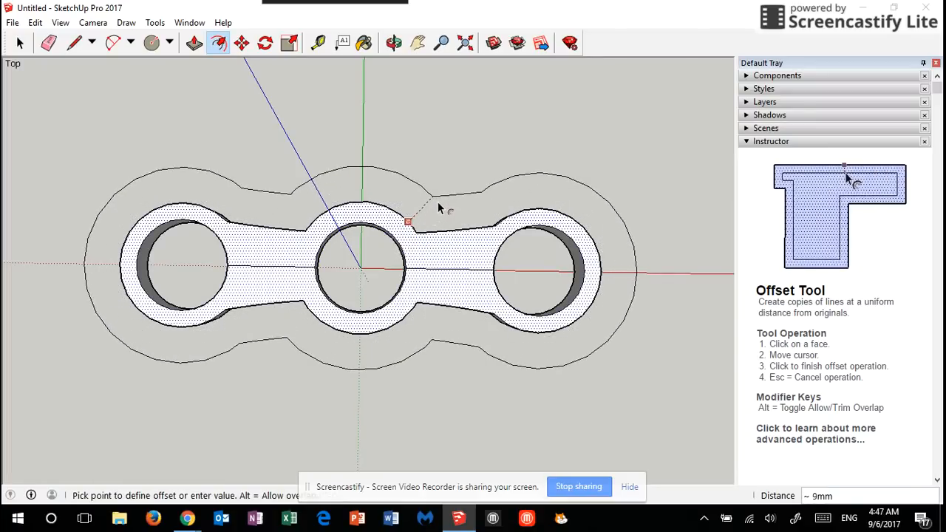
left_click(427, 211)
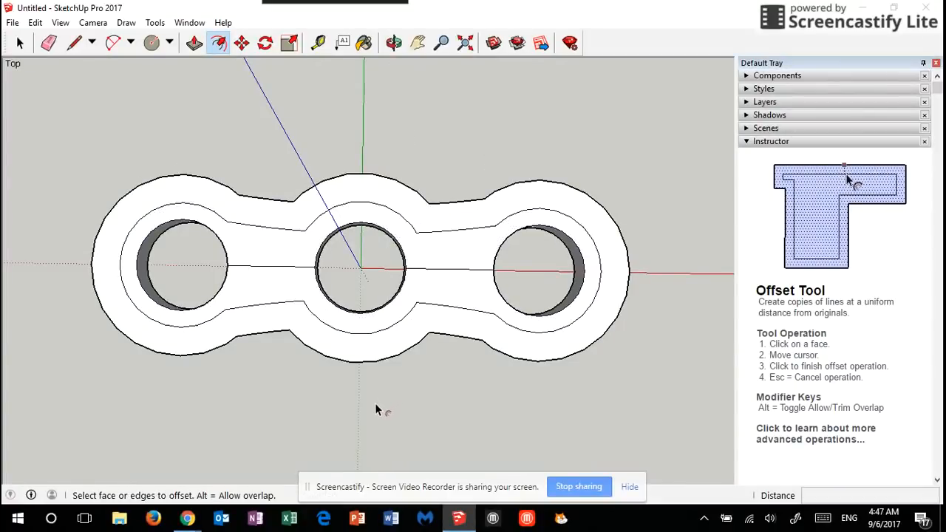
middle_click_drag(375, 410, 153, 180)
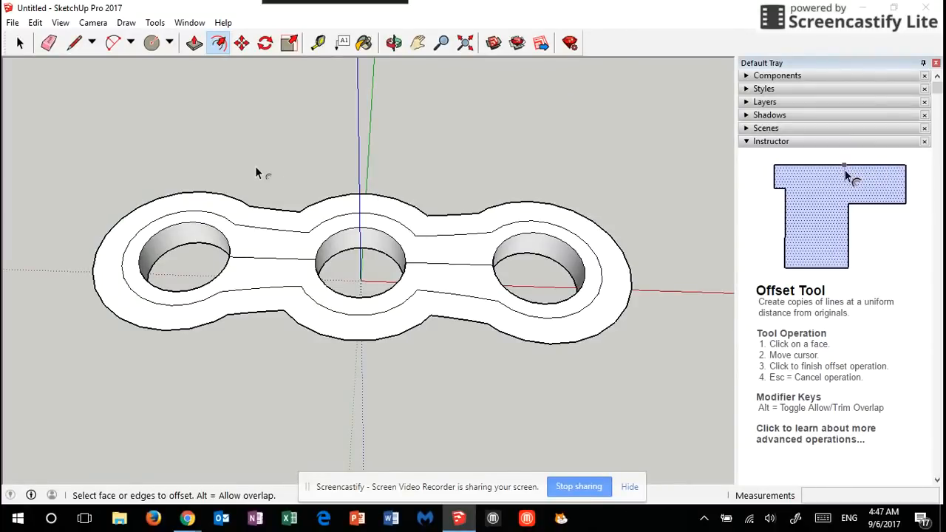
key("ctrl+z")
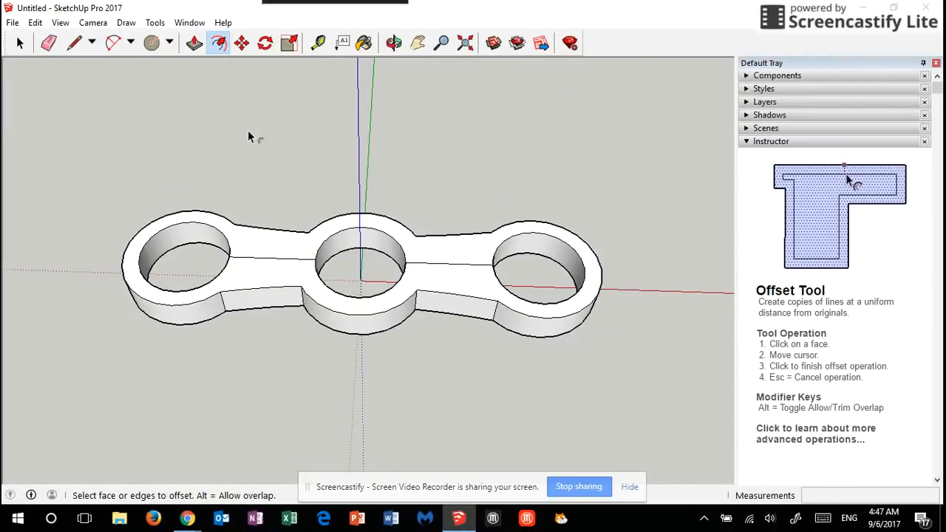
Try moving the centre lines of both arms together to reshape the top face, and undo the move
left_click(241, 46)
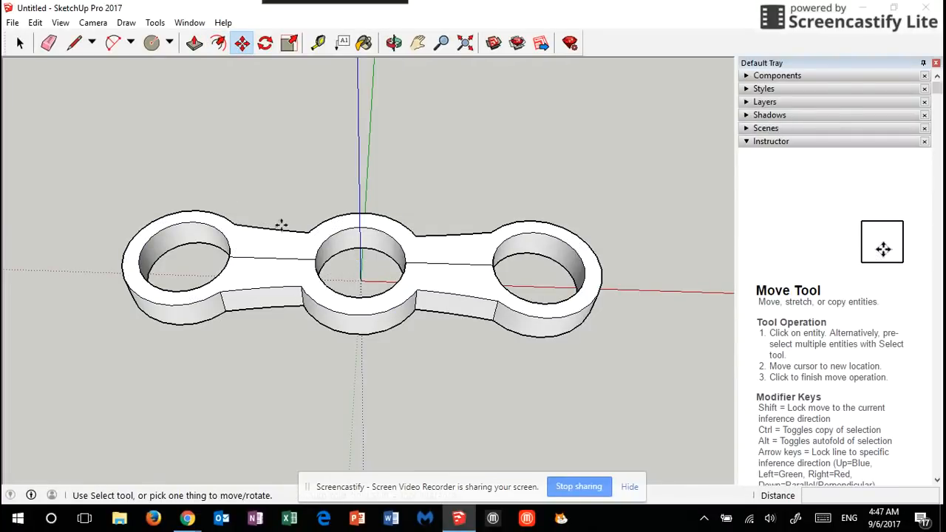
left_click(19, 43)
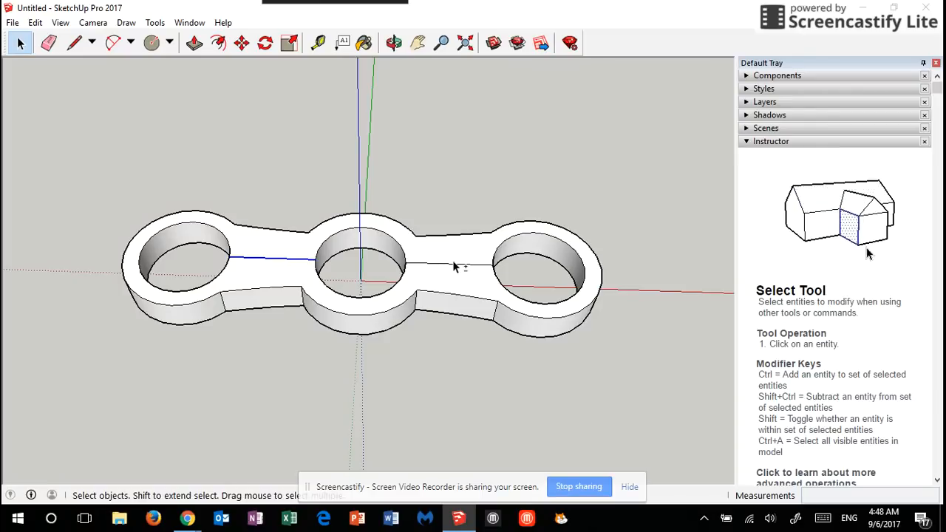
left_click(454, 264, "shift")
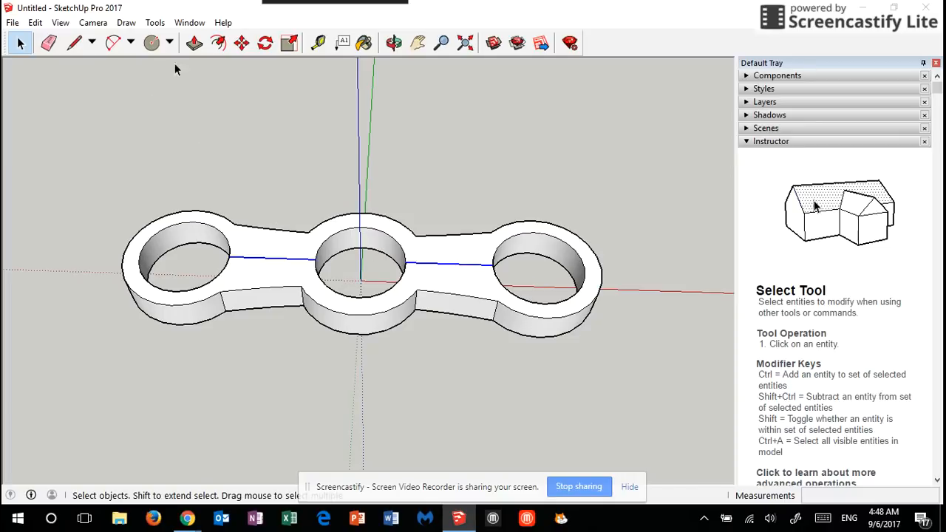
left_click(241, 44)
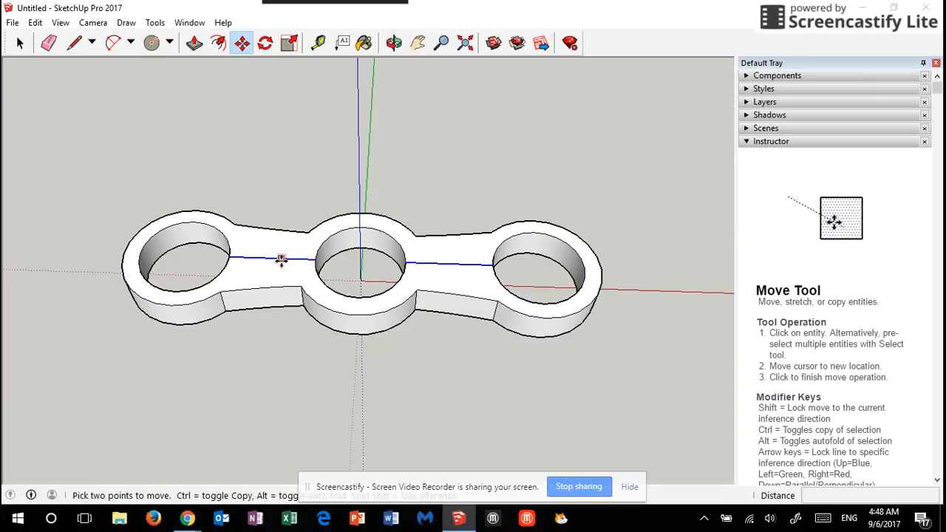
key("o")
left_click_drag(342, 395, 379, 260)
middle_click_drag(379, 260, 345, 263)
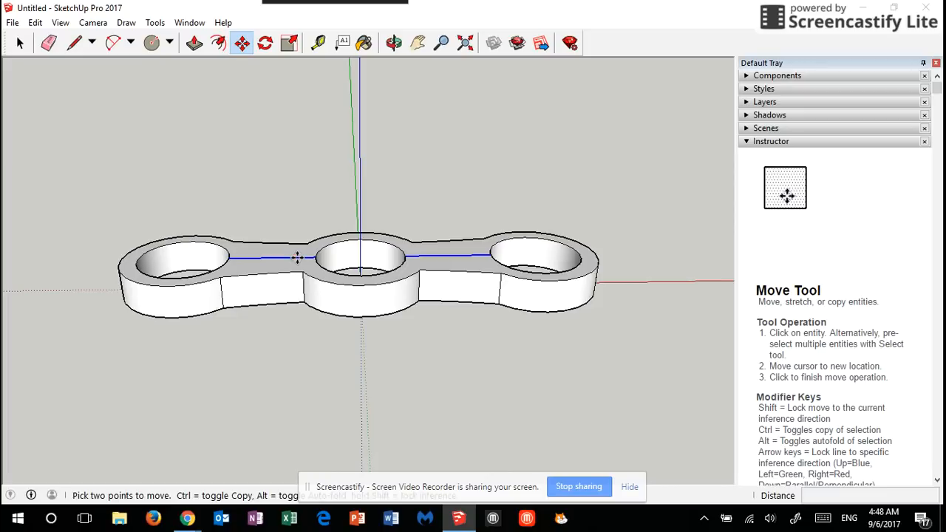
left_click(296, 256)
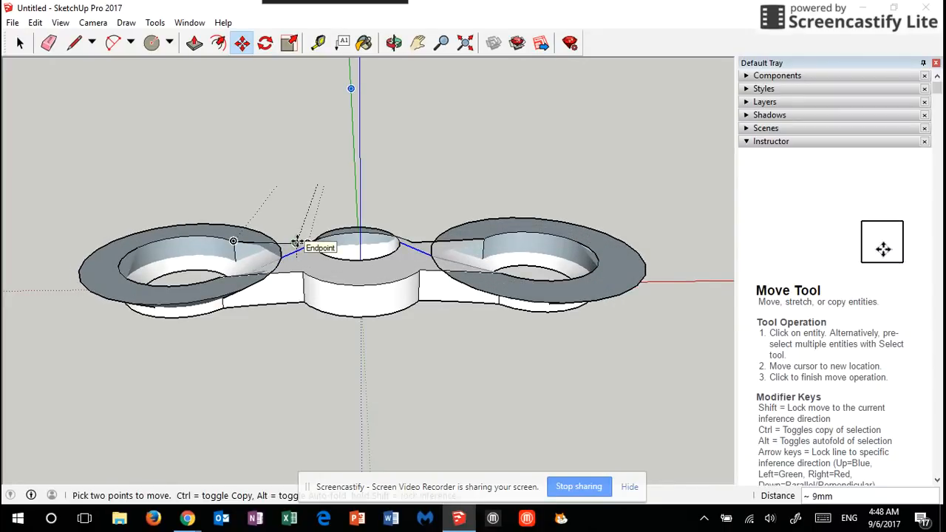
left_click(296, 249)
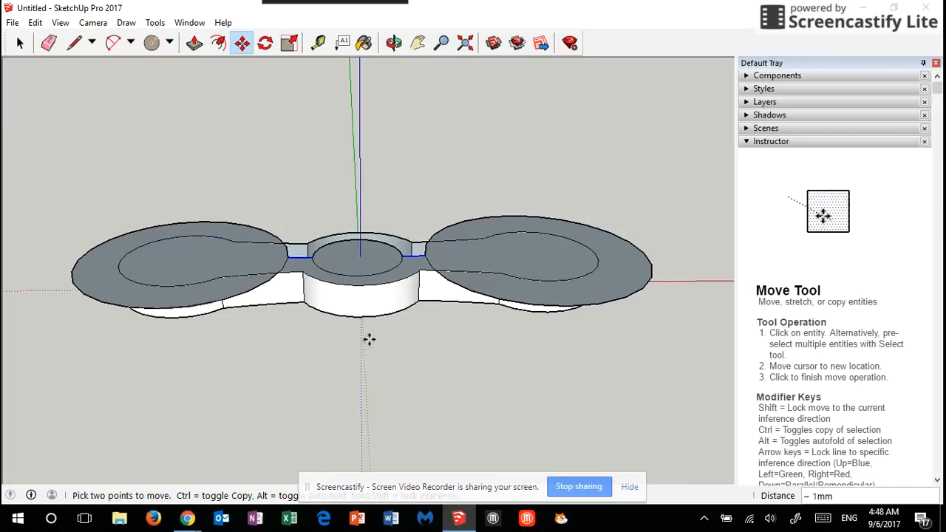
left_click(35, 23)
left_click(46, 38)
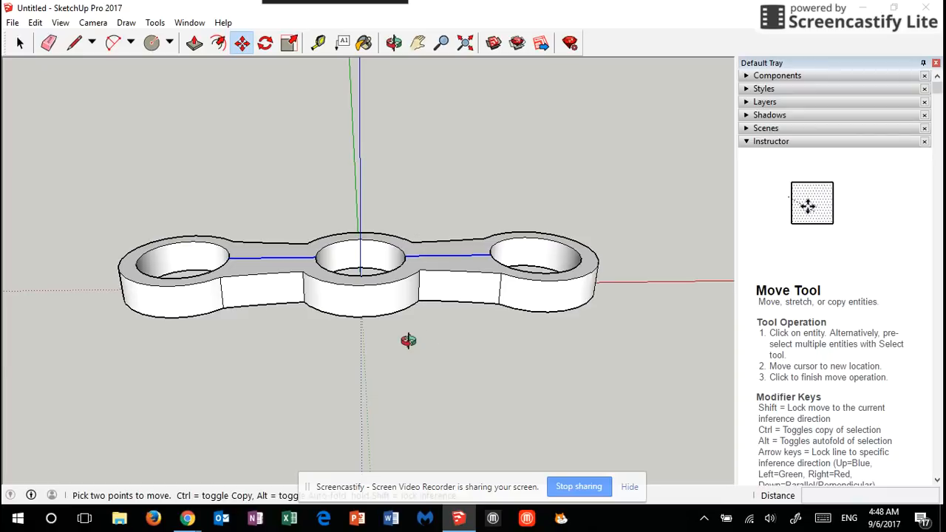
Remove the centre lines from the top faces of both arms
mouse_move(408, 341)
middle_mouse_down()
mouse_move(410, 364)
mouse_move(420, 329)
mouse_move(429, 384)
mouse_move(407, 362)
middle_mouse_up()
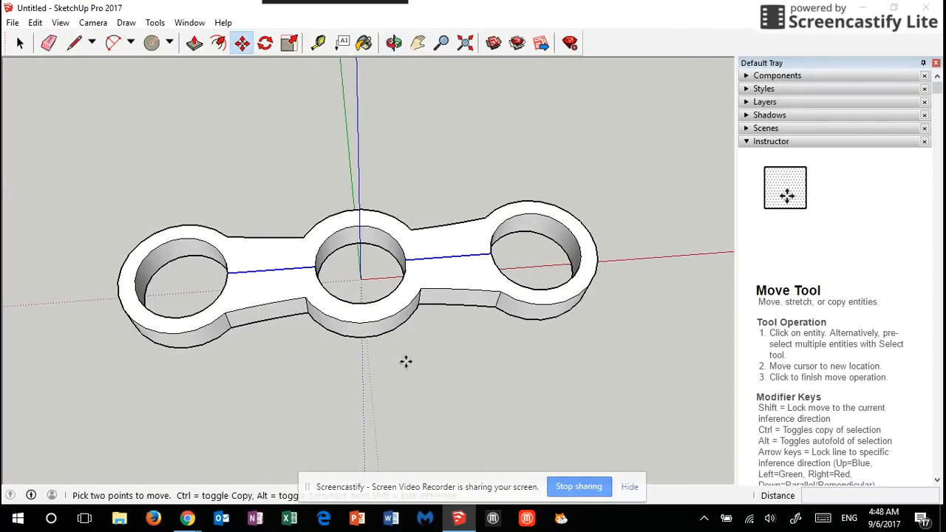
left_click(288, 267)
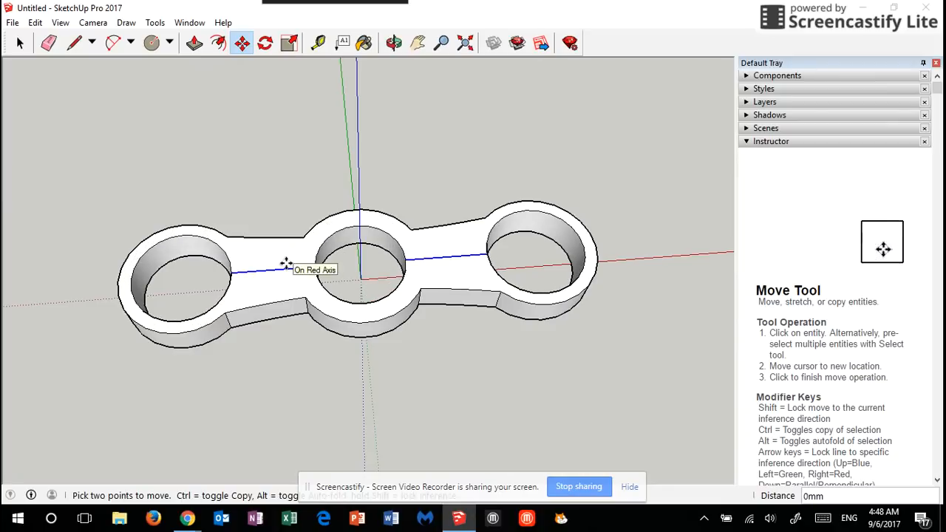
key("Escape")
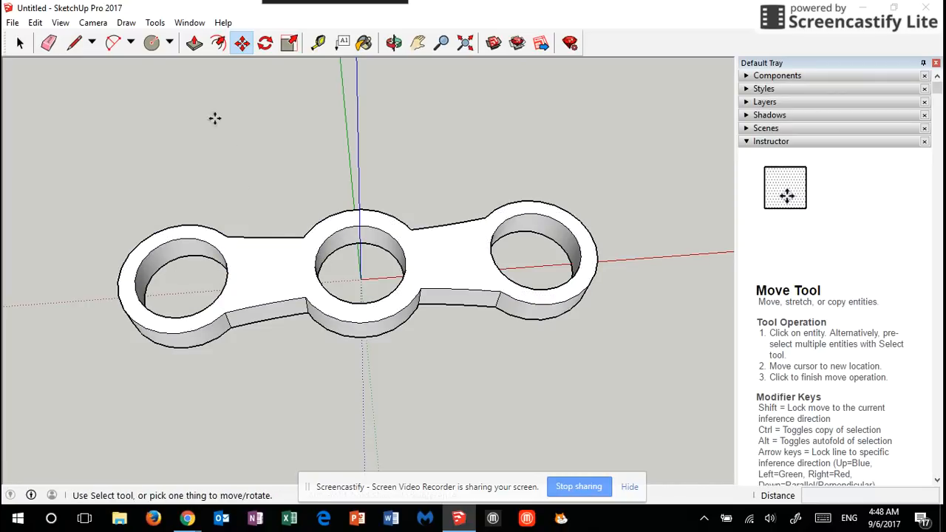
Move the top edge of the central hole up 5 mm along the blue axis to form a tapered hub
left_click(20, 43)
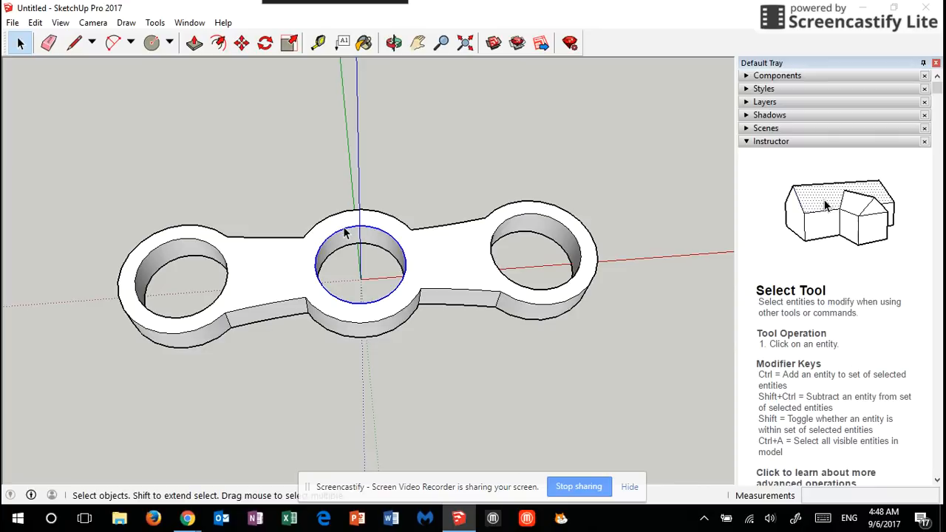
middle_click_drag(397, 412, 380, 268)
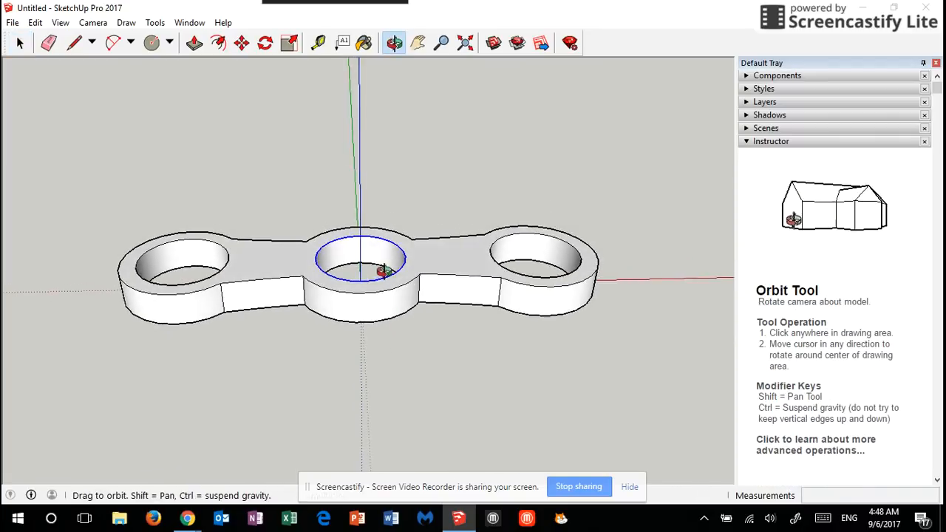
middle_click_drag(409, 379, 399, 299)
middle_click_drag(402, 362, 399, 332)
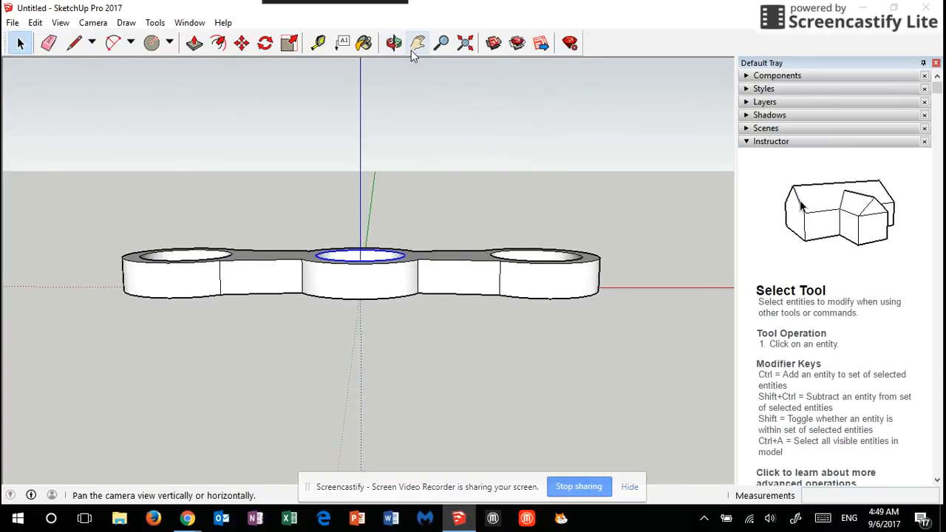
left_click(241, 45)
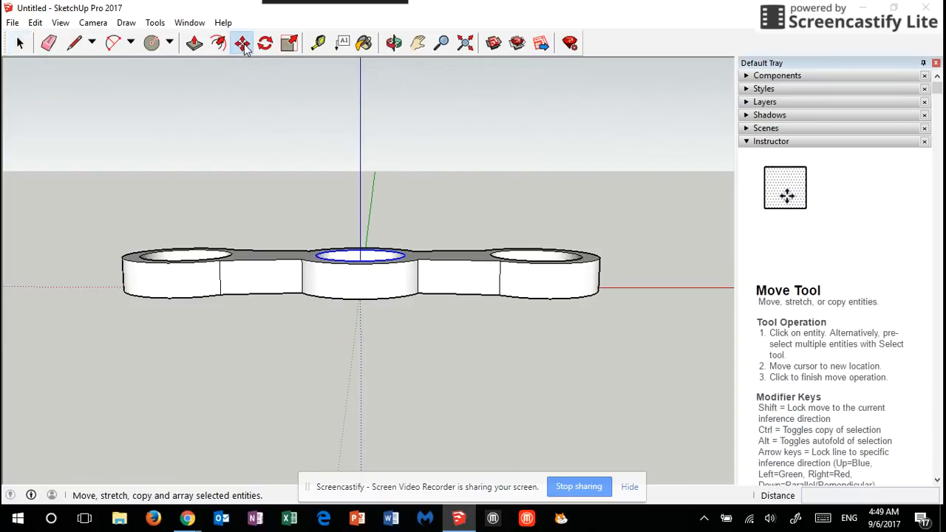
left_click(320, 256)
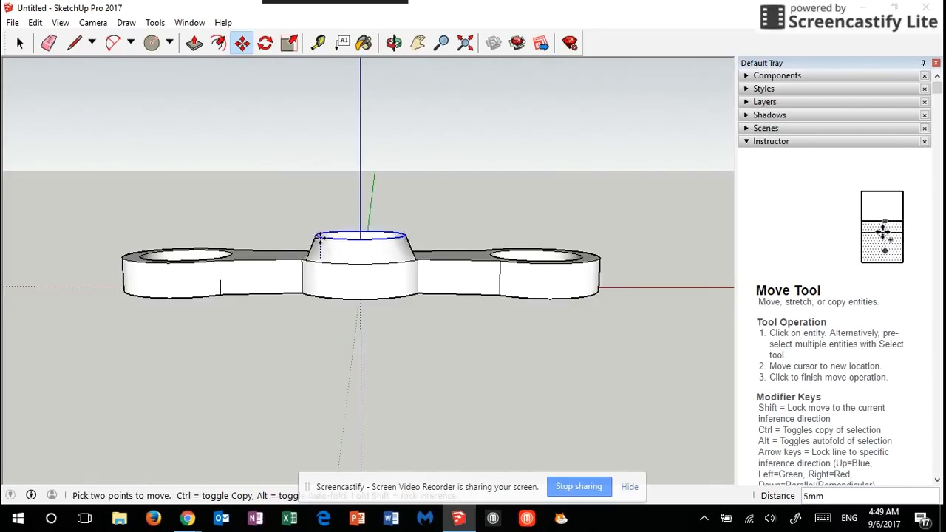
left_click(320, 237)
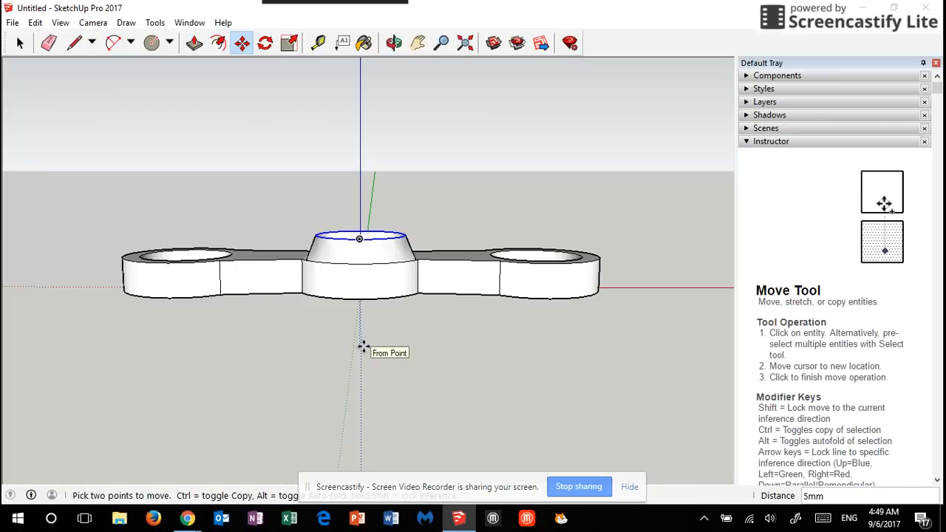
Move the central hole's edge on the underside outward 4 mm along the blue axis to form a matching taper
middle_click_drag(362, 344, 379, 144)
middle_click_drag(391, 367, 429, 156)
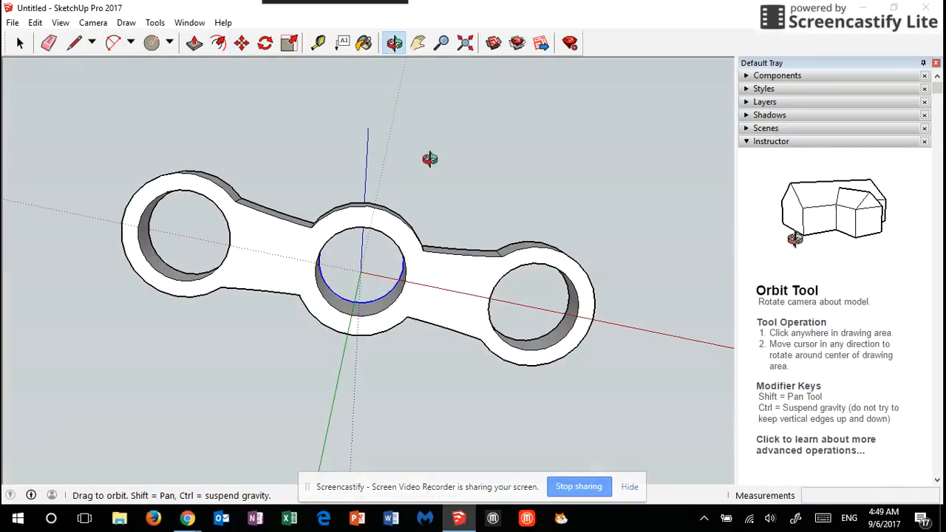
middle_click_drag(319, 394, 213, 194)
middle_click_drag(434, 209, 424, 271)
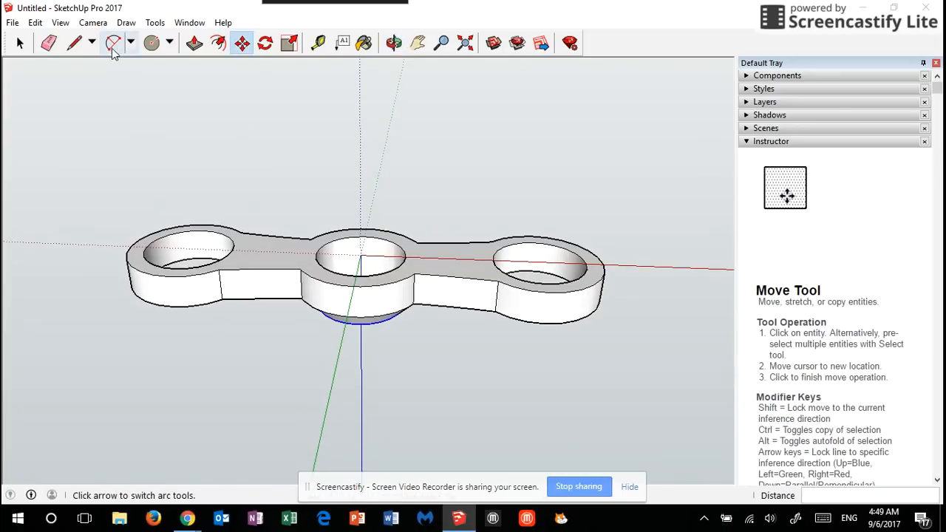
left_click(20, 43)
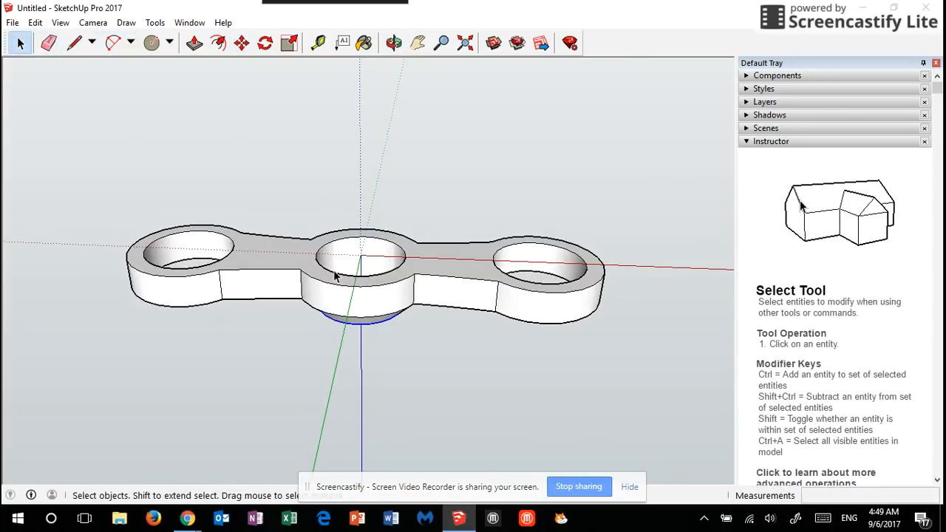
left_click(242, 42)
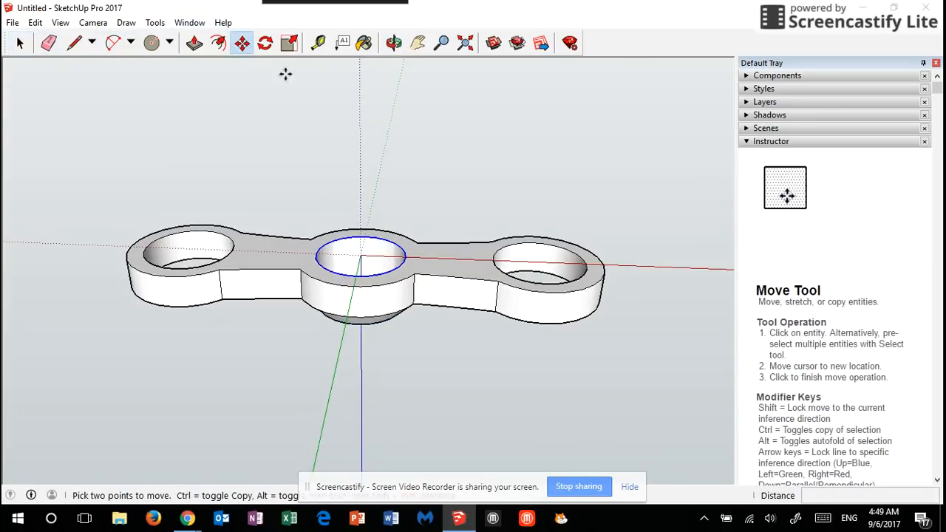
left_click(344, 275)
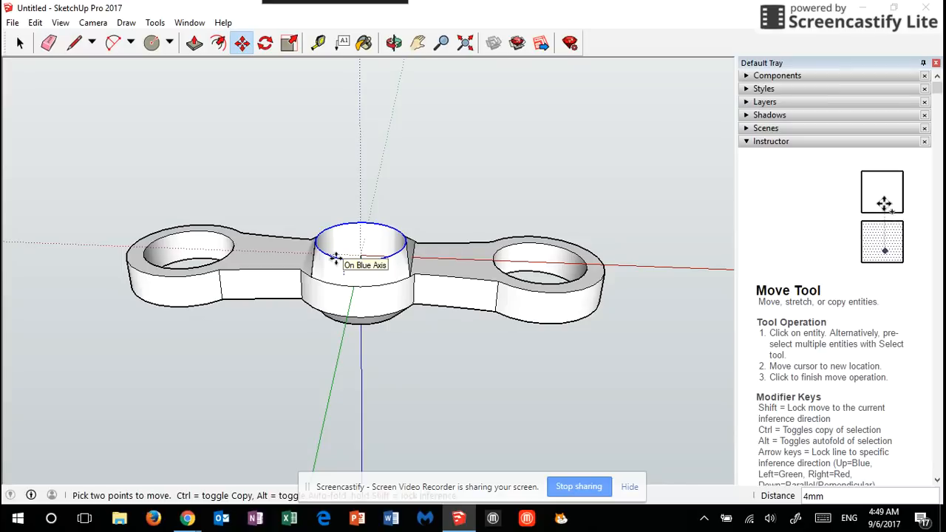
left_click(336, 257)
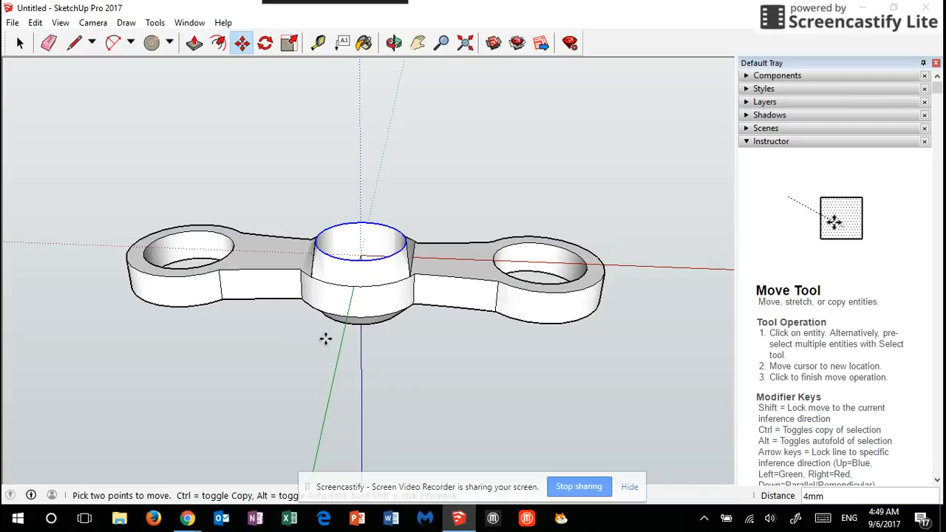
Inspect the tapered central hub from above, below and the front to compare both sides
middle_click_drag(368, 187, 325, 372)
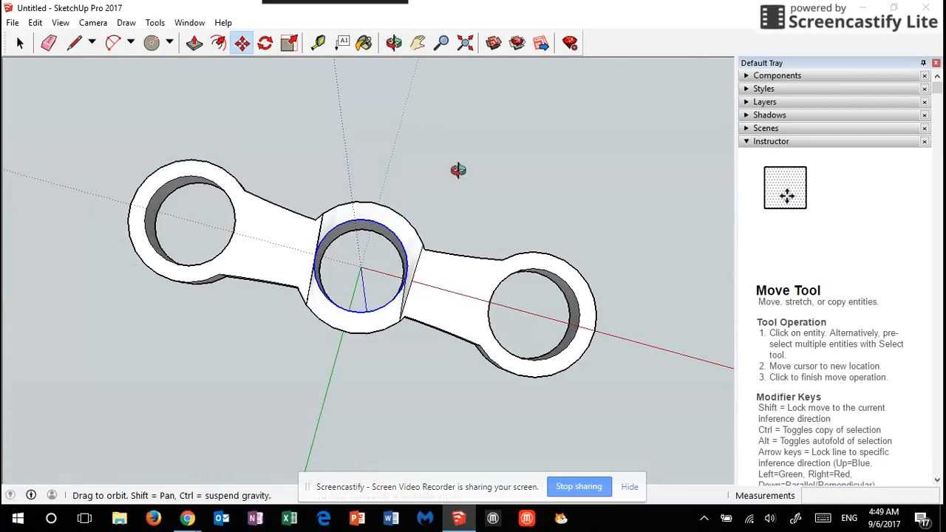
middle_click_drag(456, 169, 433, 281)
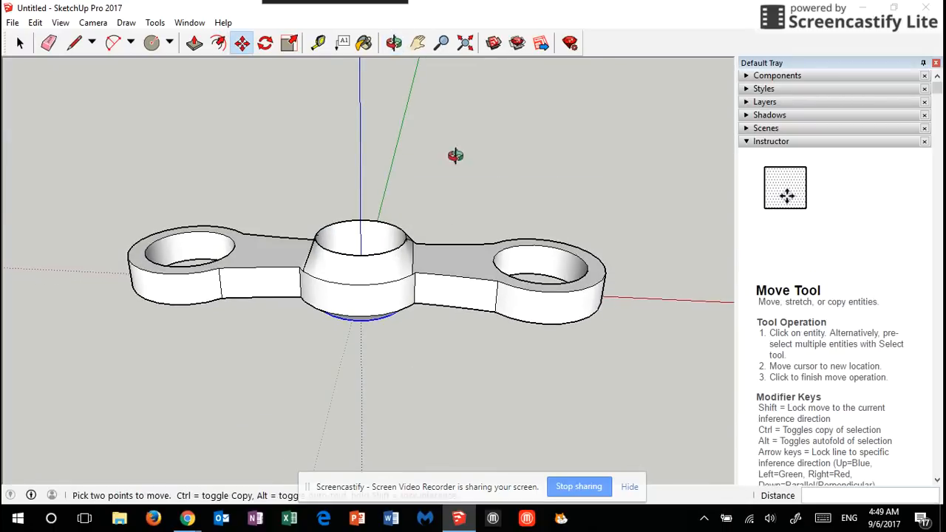
middle_click_drag(456, 154, 523, 34)
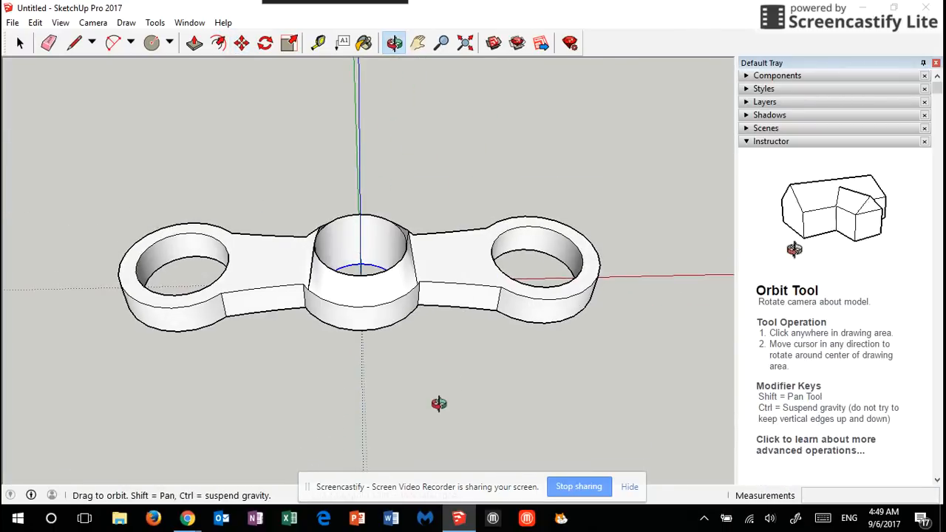
middle_click_drag(440, 403, 441, 232)
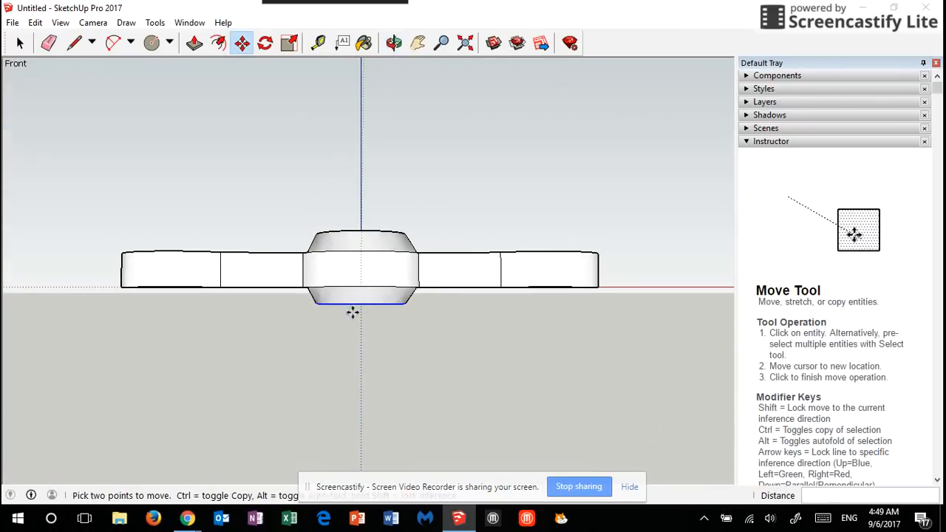
middle_click_drag(436, 204, 397, 462)
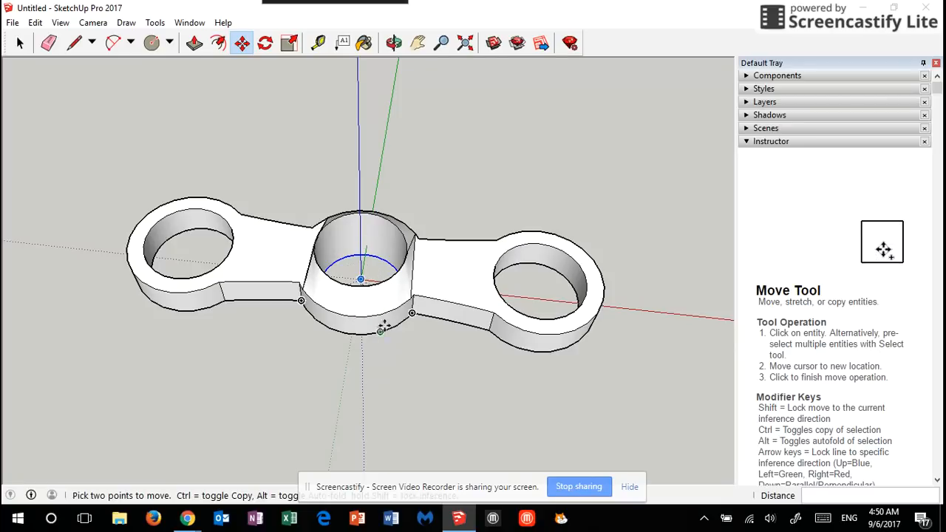
middle_click_drag(367, 377, 359, 168)
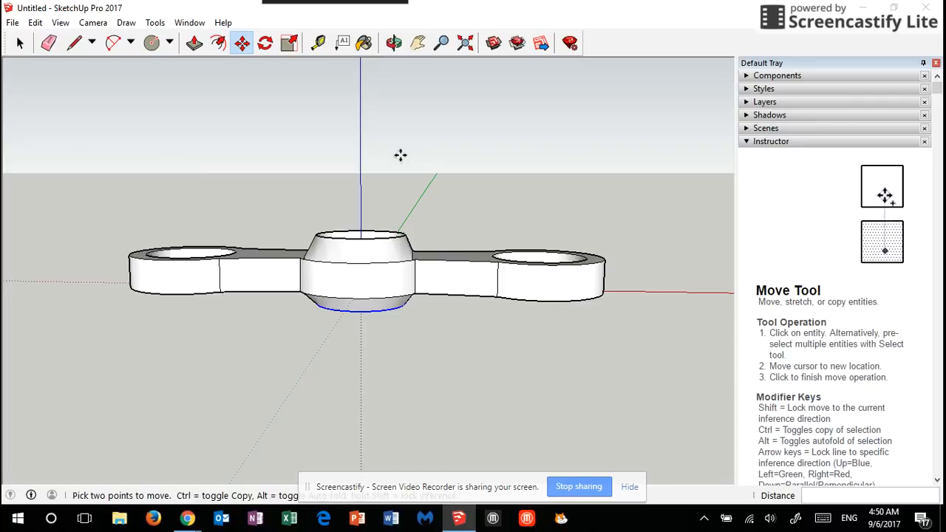
key("o")
left_click_drag(382, 128, 426, 340)
key("m")
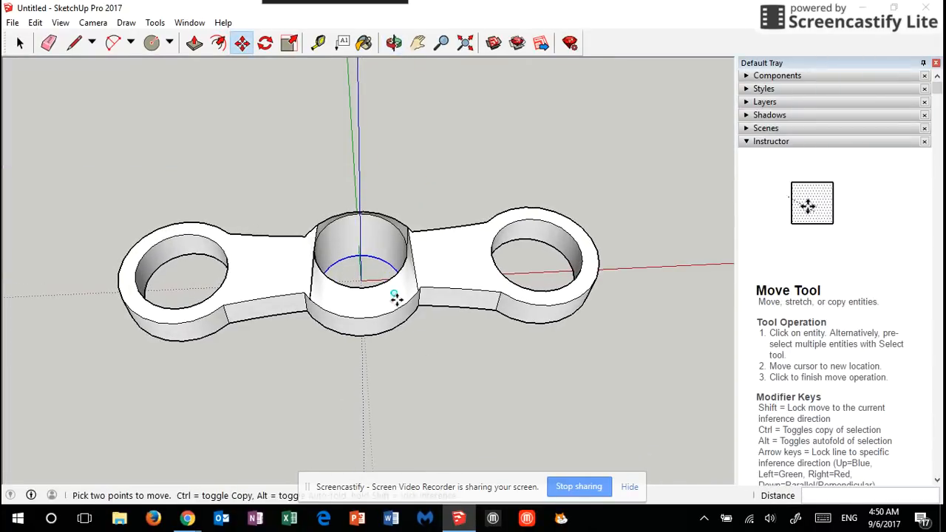
key("o")
left_click_drag(414, 350, 322, 365)
key("m")
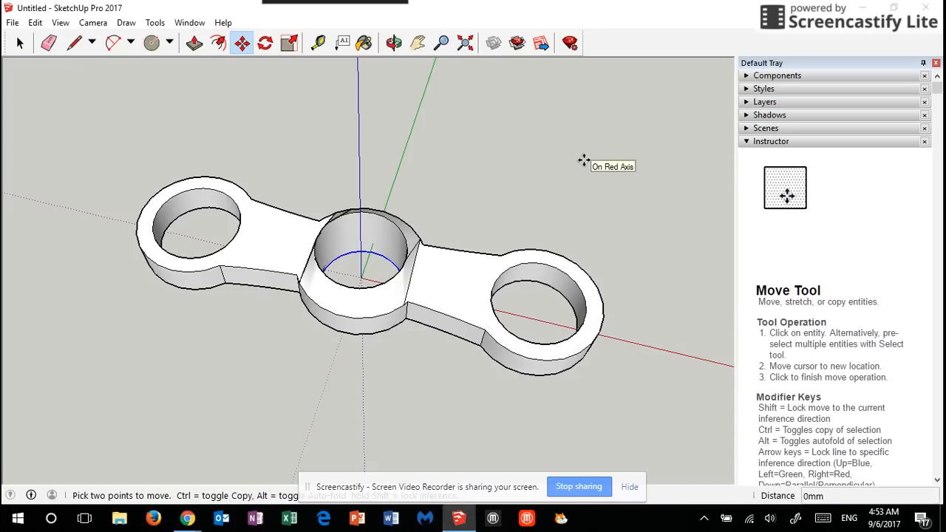
left_click(584, 160)
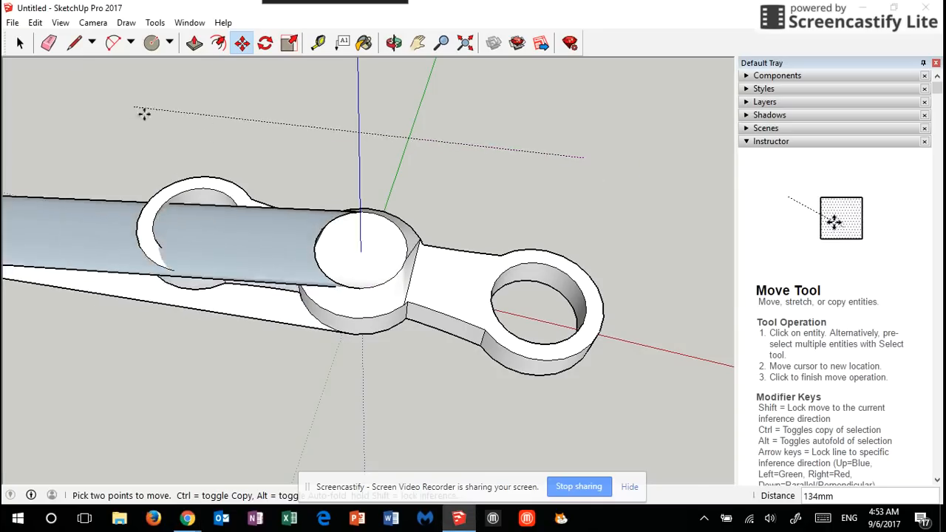
left_click(512, 148)
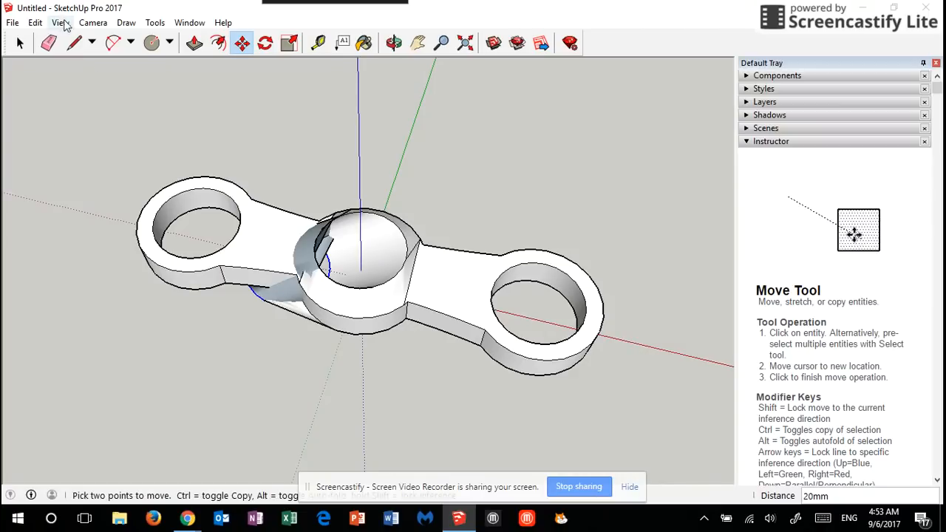
left_click(37, 23)
left_click(50, 39)
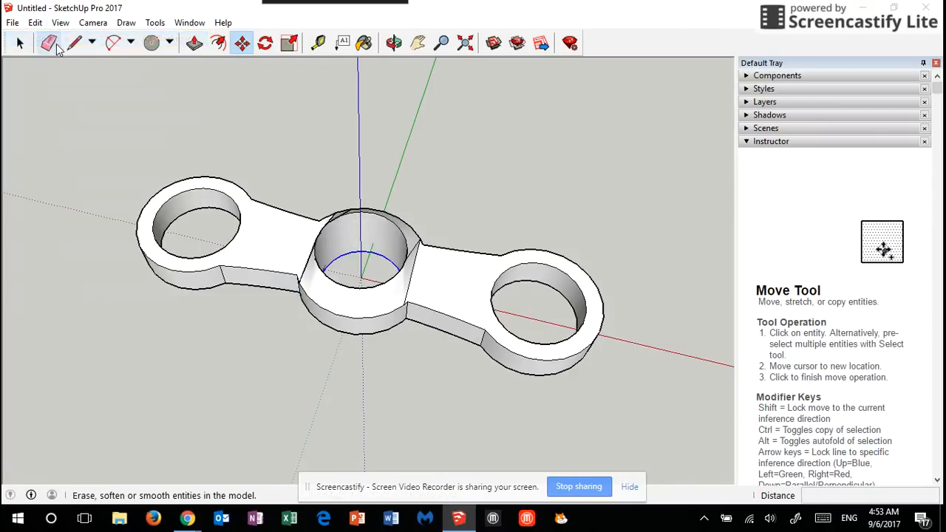
left_click(20, 42)
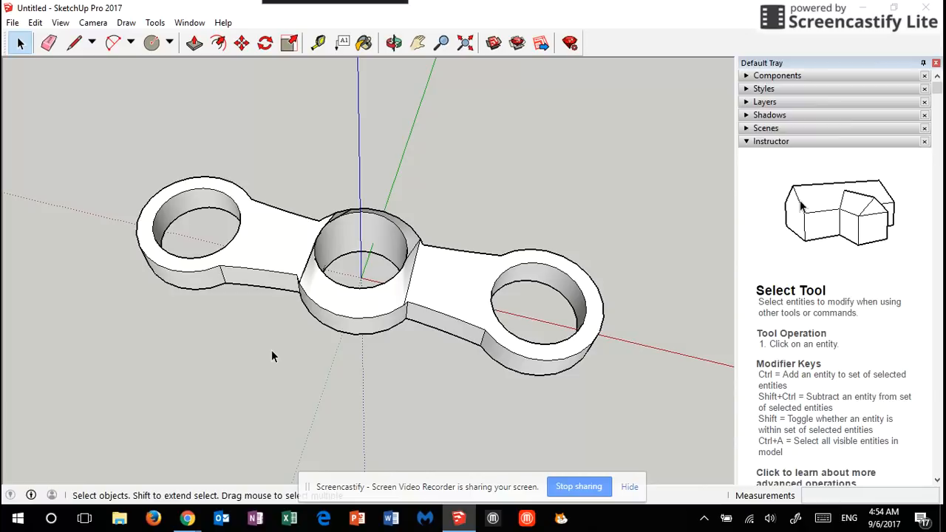
Save the model in the Documents folder as a SketchUp file named with the maker's first name followed by "Spinner 4th"
mouse_move(272, 359)
middle_mouse_down()
mouse_move(306, 354)
mouse_move(348, 209)
mouse_move(287, 348)
mouse_move(285, 220)
mouse_move(263, 375)
middle_mouse_up()
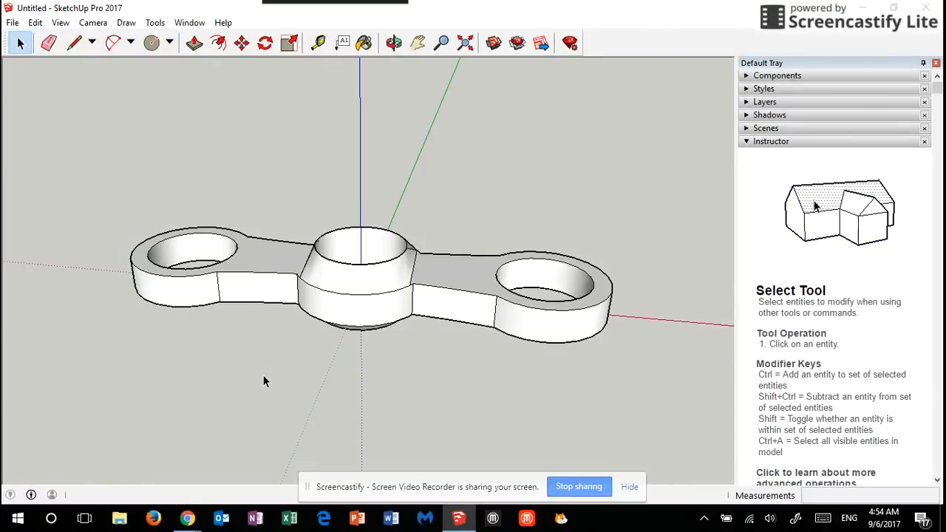
left_click(6, 24)
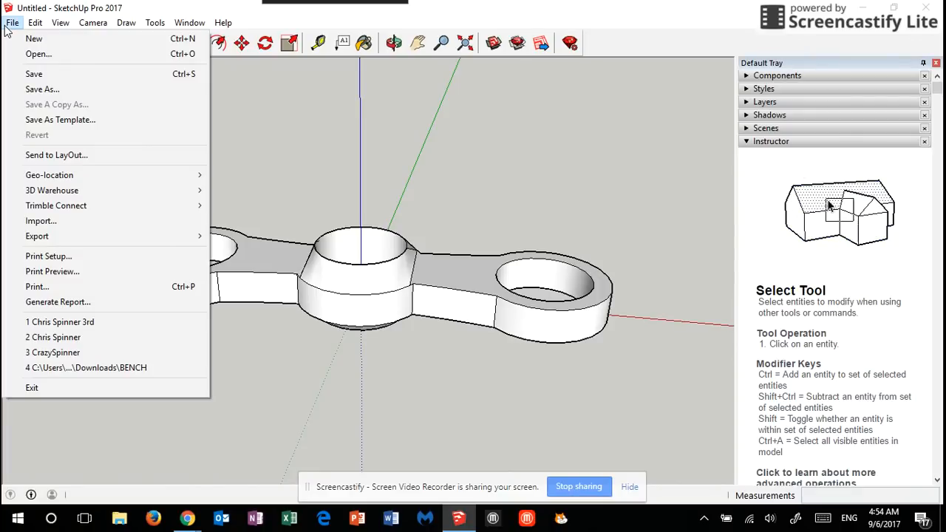
left_click(36, 73)
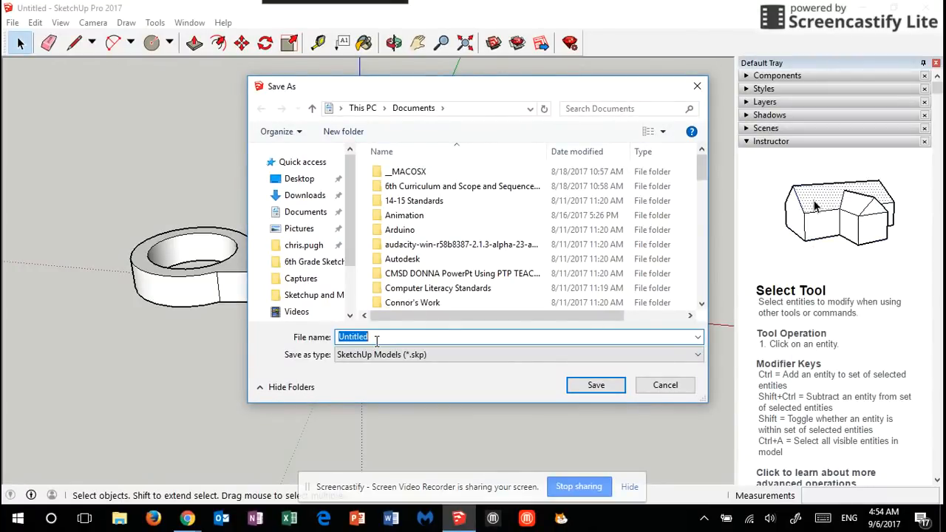
type("Chris")
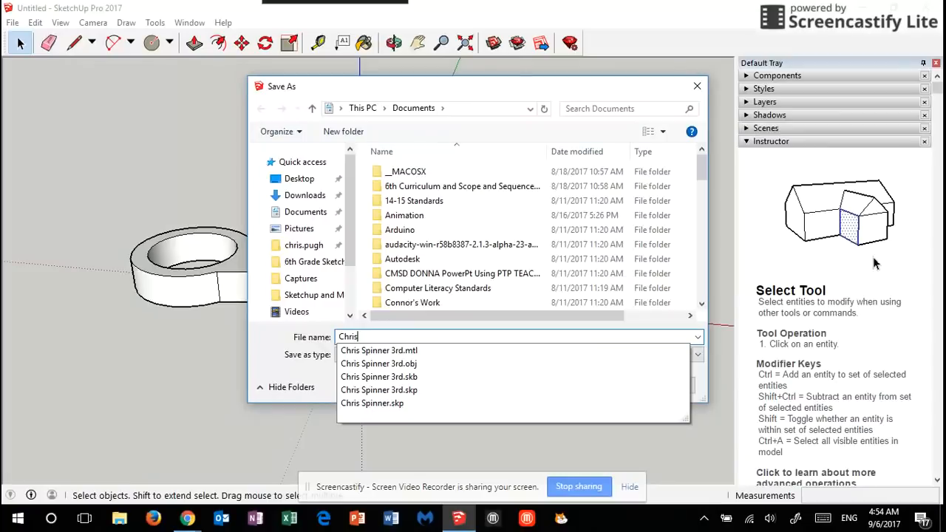
type(" Sp")
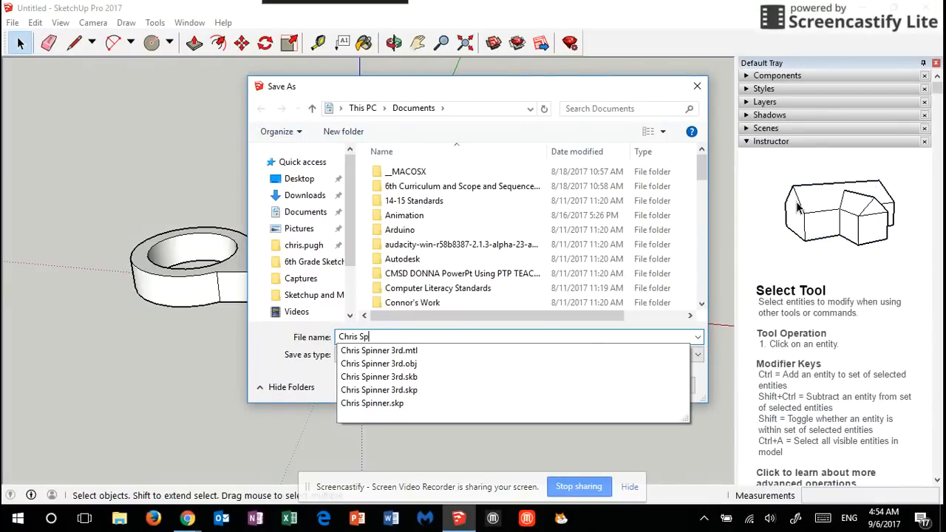
type("inner ")
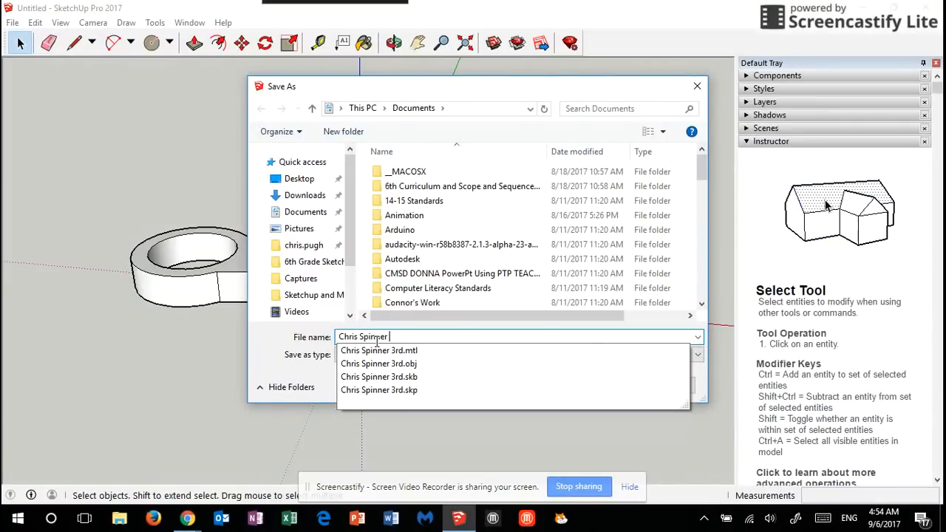
type("4th")
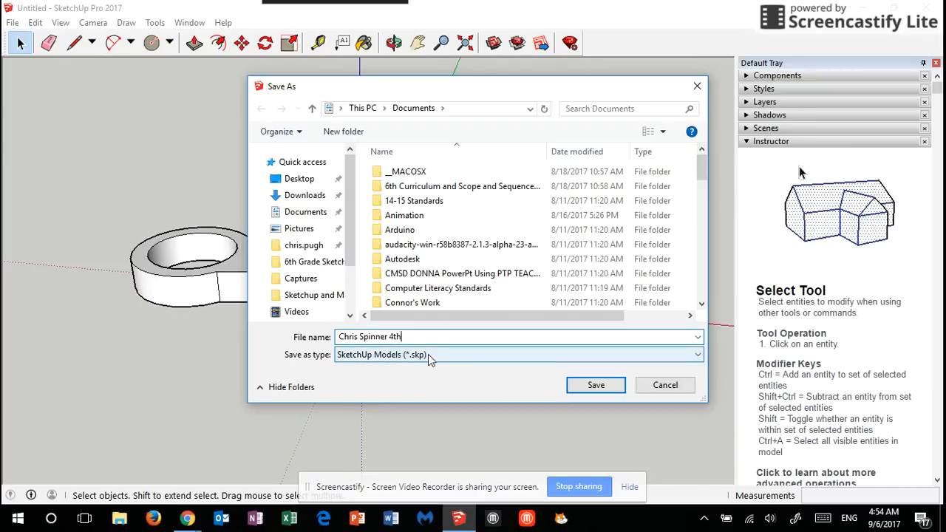
left_click(595, 385)
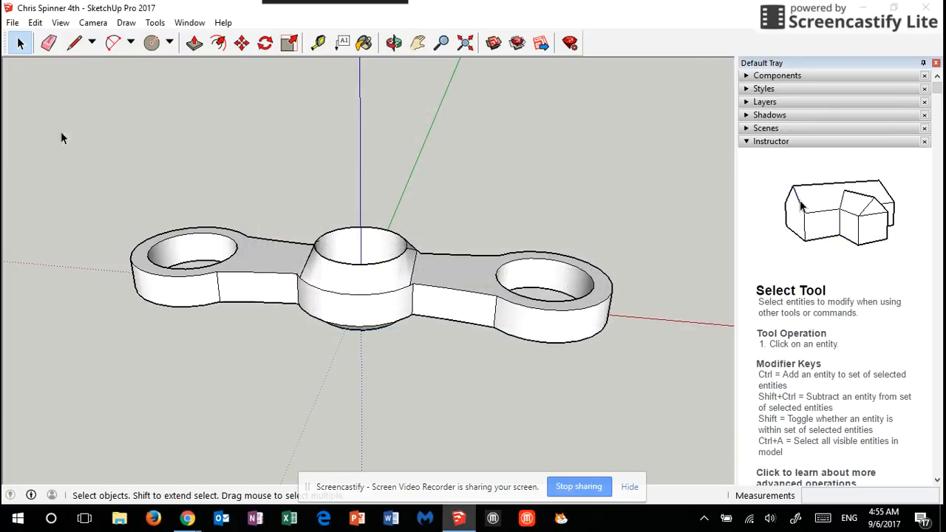
Export the spinner as a 3D model in OBJ format to the Documents folder, using the model's file name
left_click(13, 22)
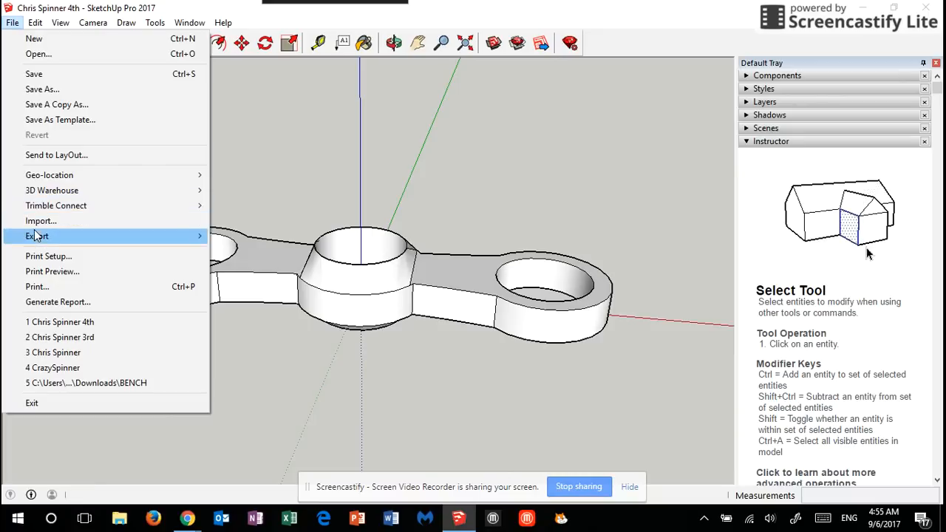
mouse_move(36, 236)
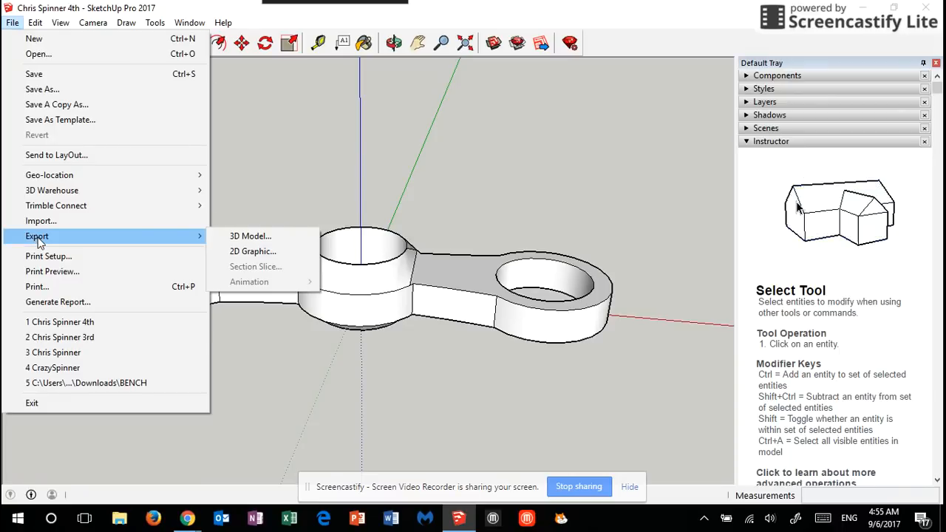
left_click(250, 236)
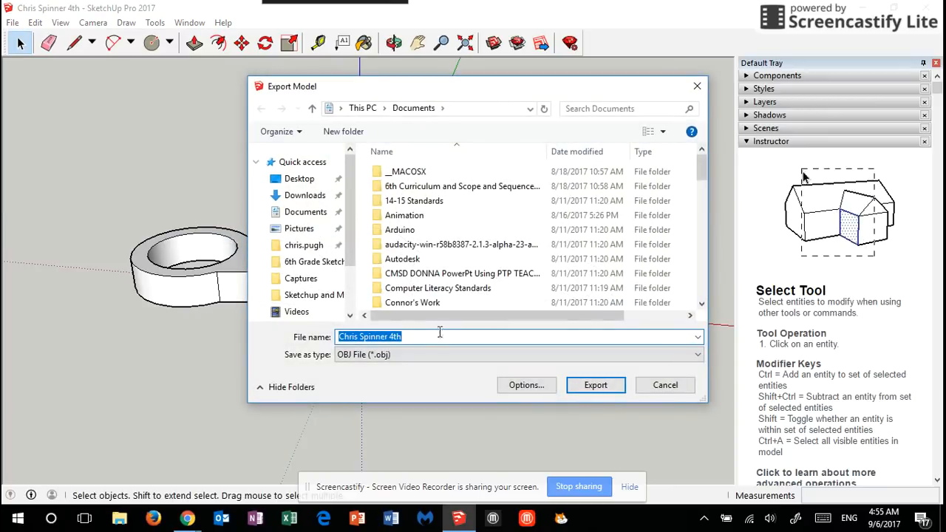
left_click(440, 355)
left_click(396, 402)
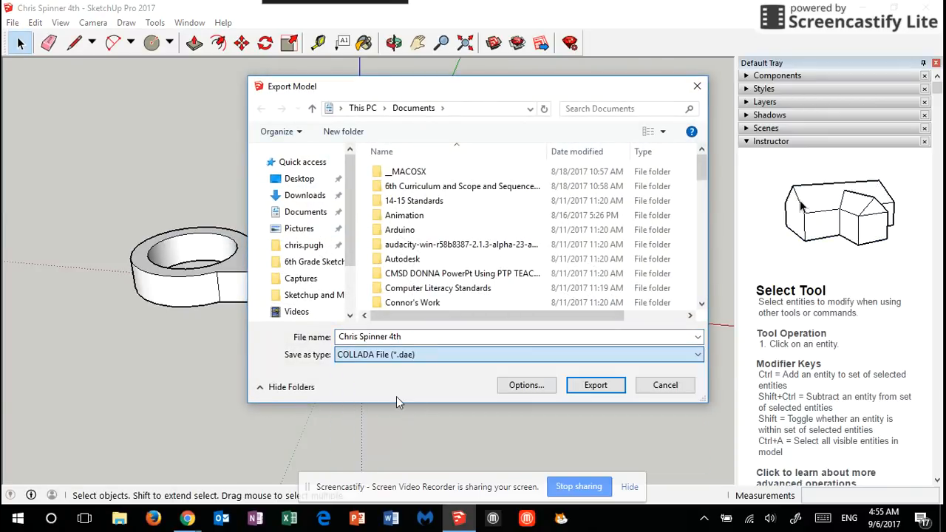
left_click(385, 356)
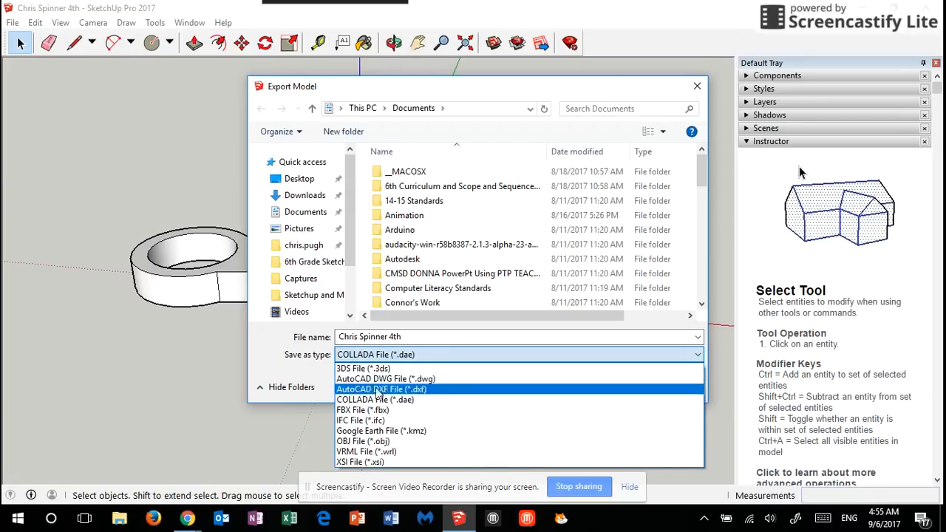
left_click(382, 441)
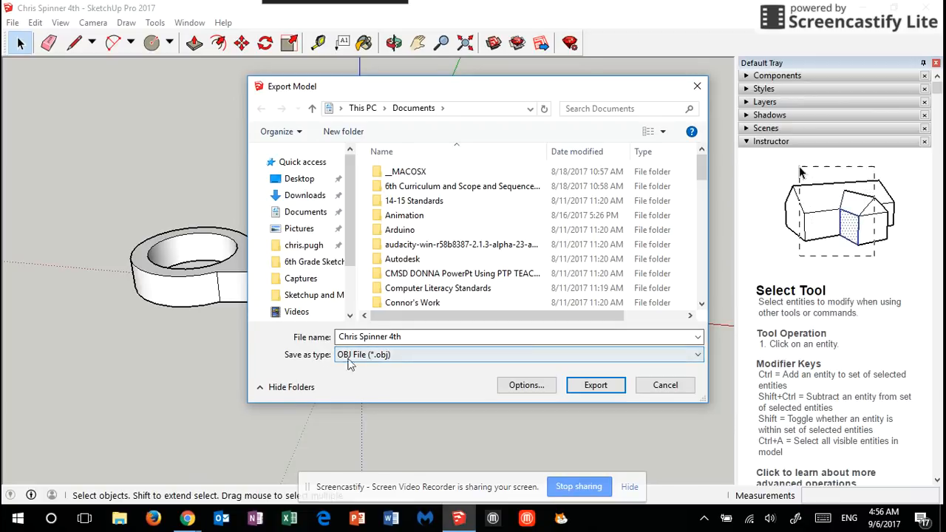
left_click(595, 384)
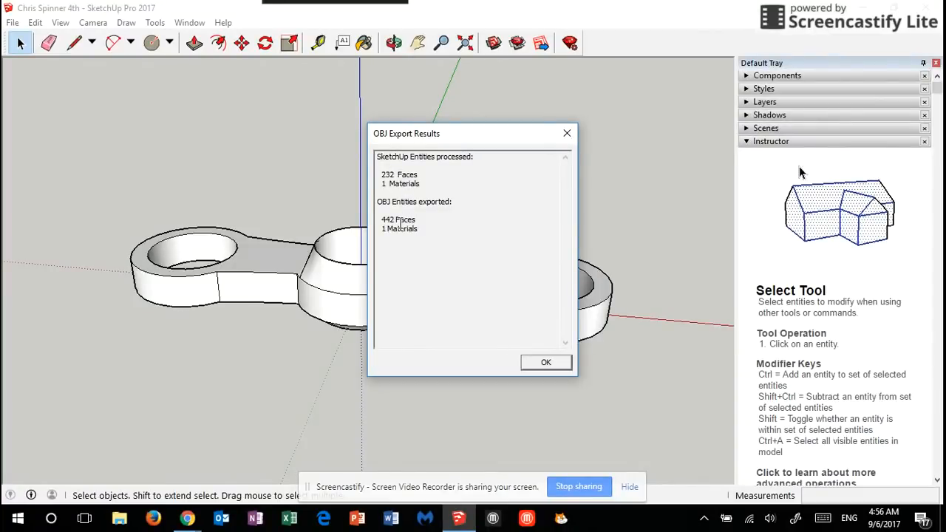
left_click(543, 364)
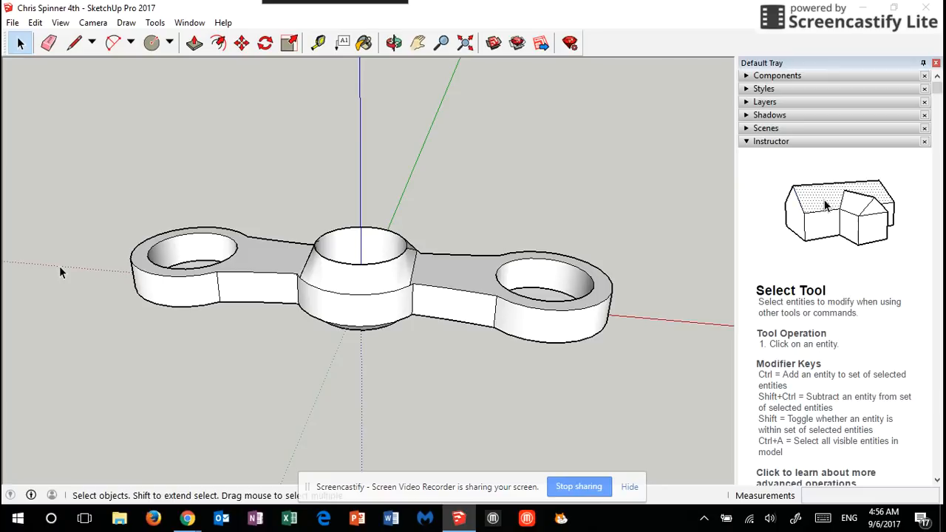
mouse_move(323, 384)
middle_mouse_down()
mouse_move(354, 193)
mouse_move(321, 340)
mouse_move(354, 375)
middle_mouse_up()
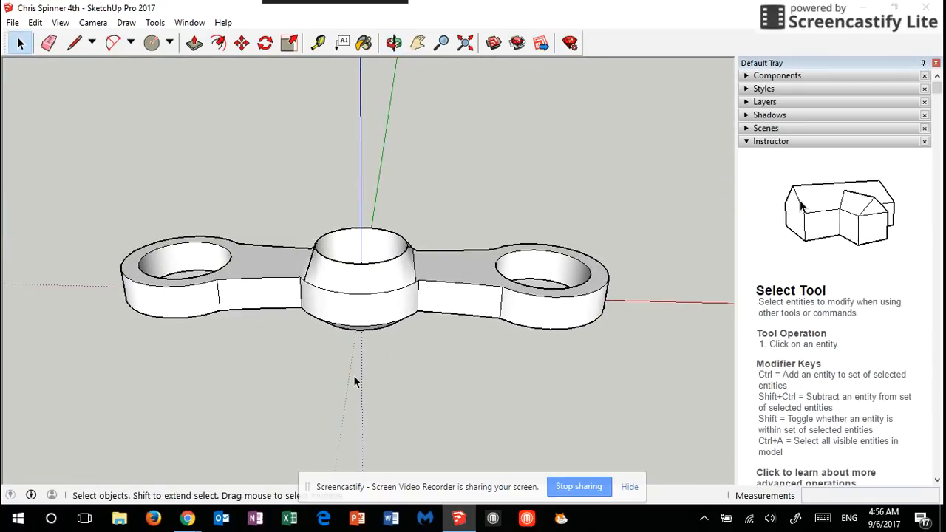